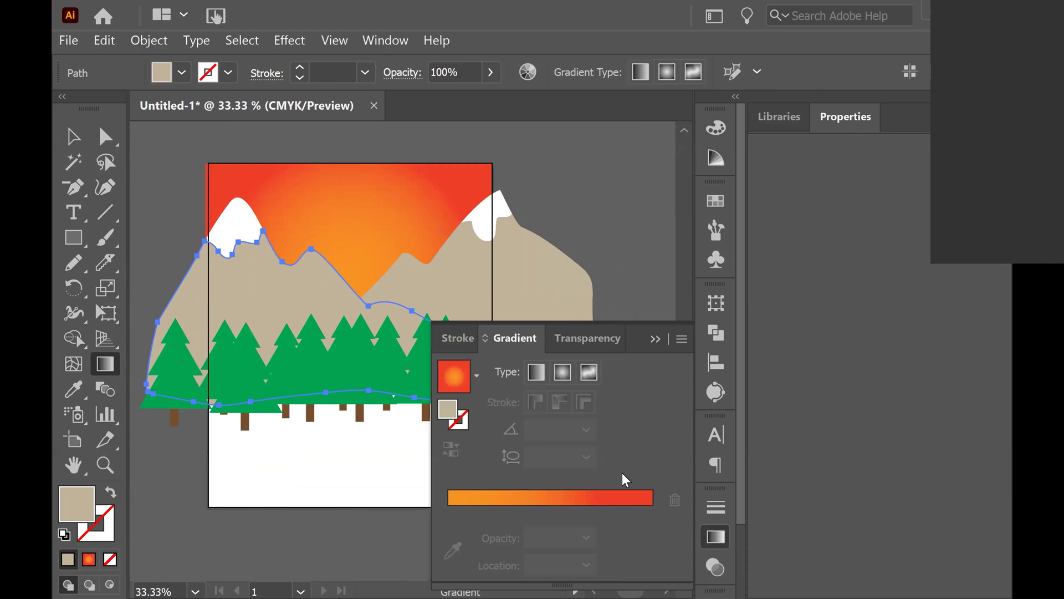
# Apply the existing orange-to-red radial gradient to the left mountain
pyautogui.click(450, 409)
pyautogui.click(713, 207)
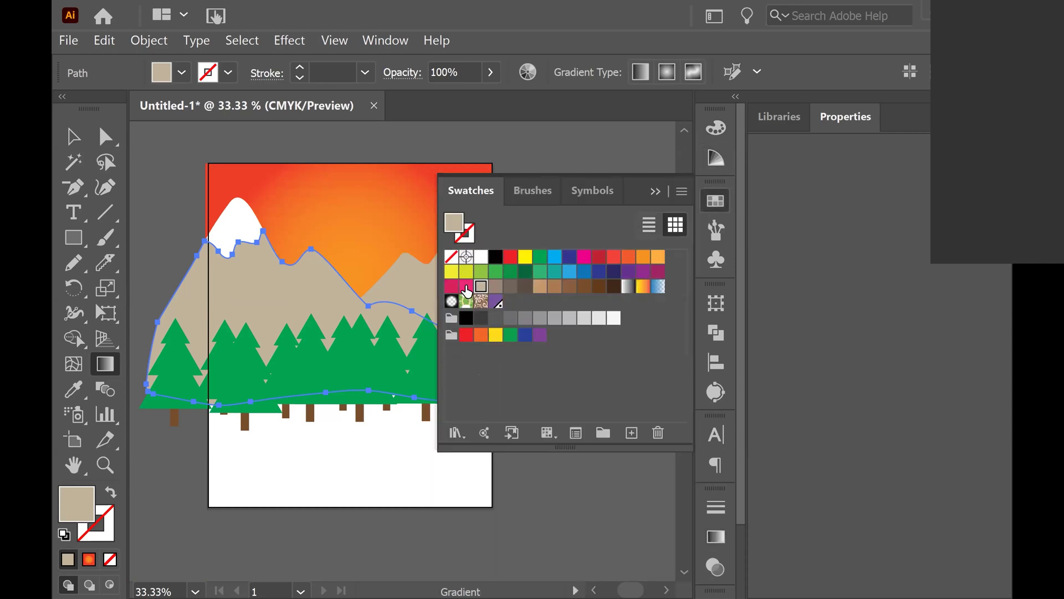
pyautogui.doubleClick(106, 364)
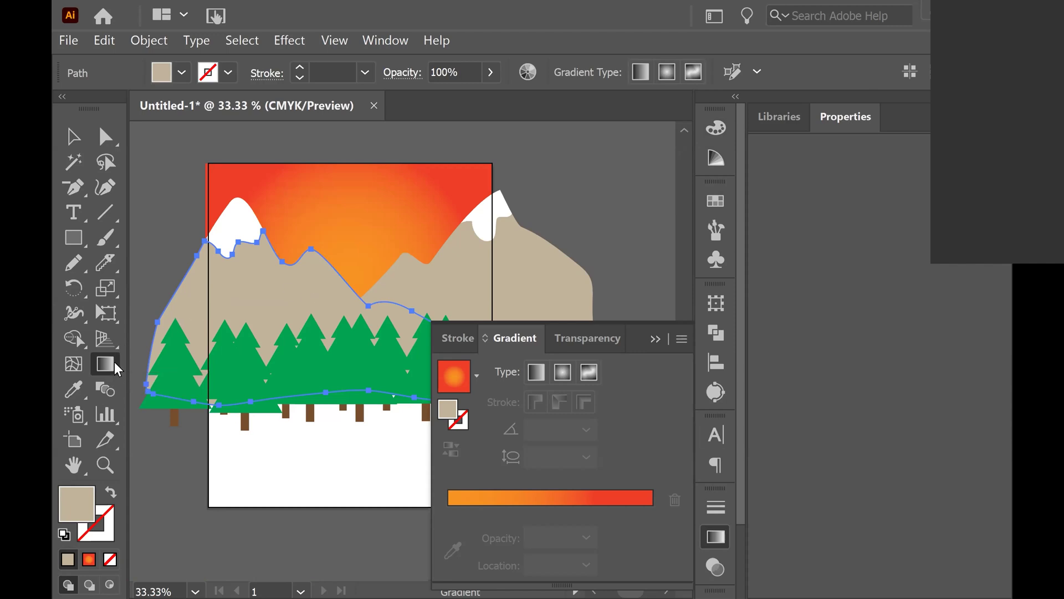
pyautogui.click(73, 136)
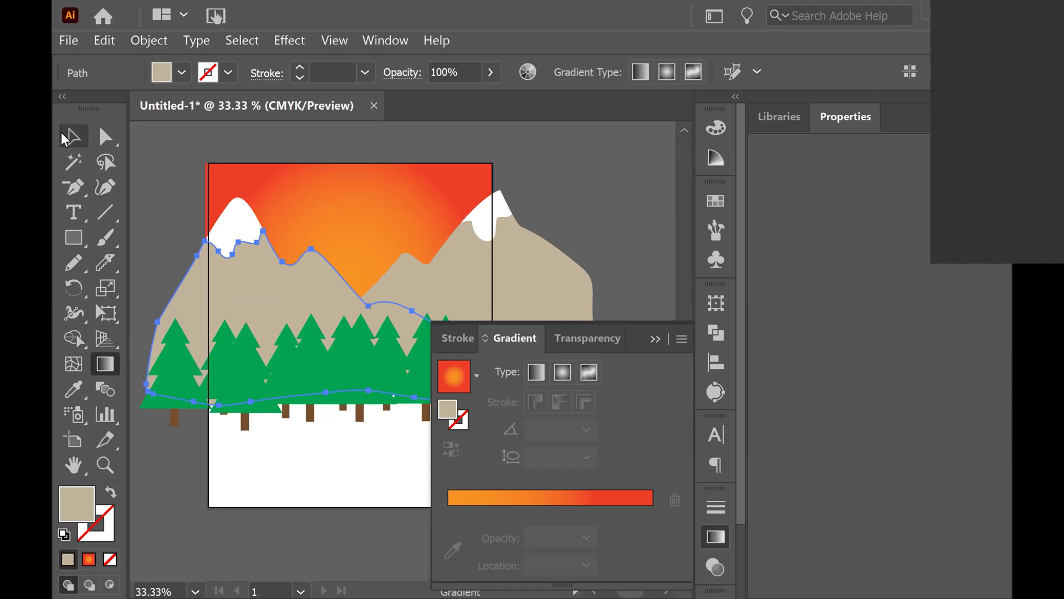
pyautogui.click(203, 297)
pyautogui.click(105, 363)
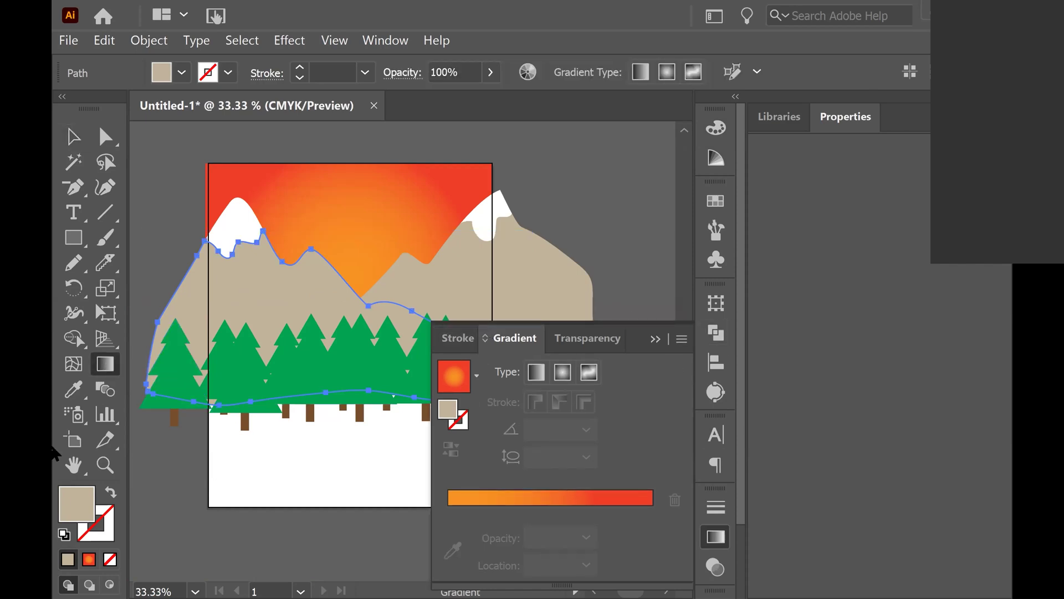
pyautogui.click(281, 307)
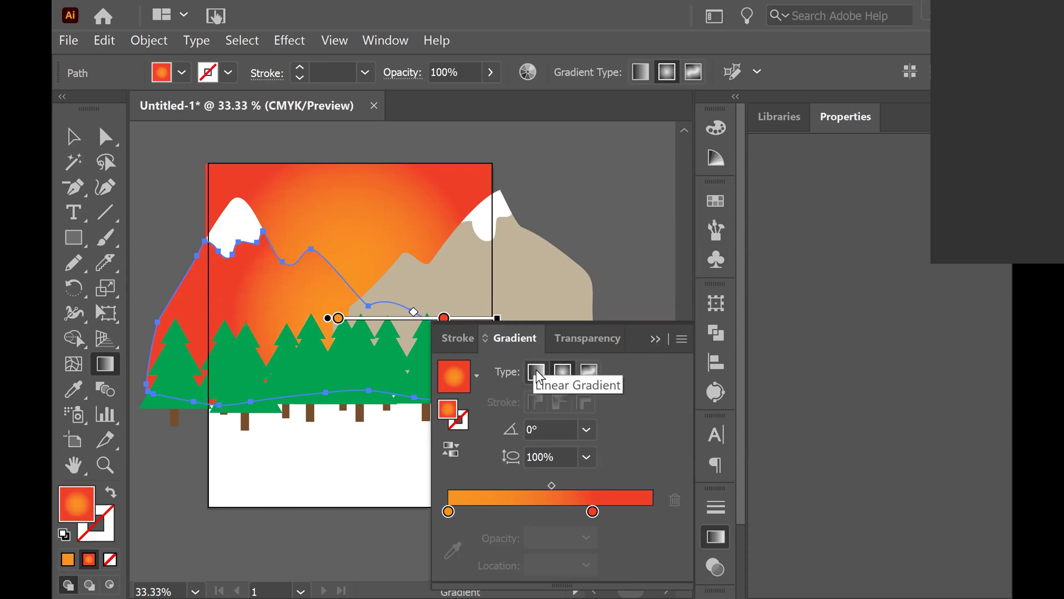
# Fill the left mountain with the dark brown swatch
pyautogui.click(708, 205)
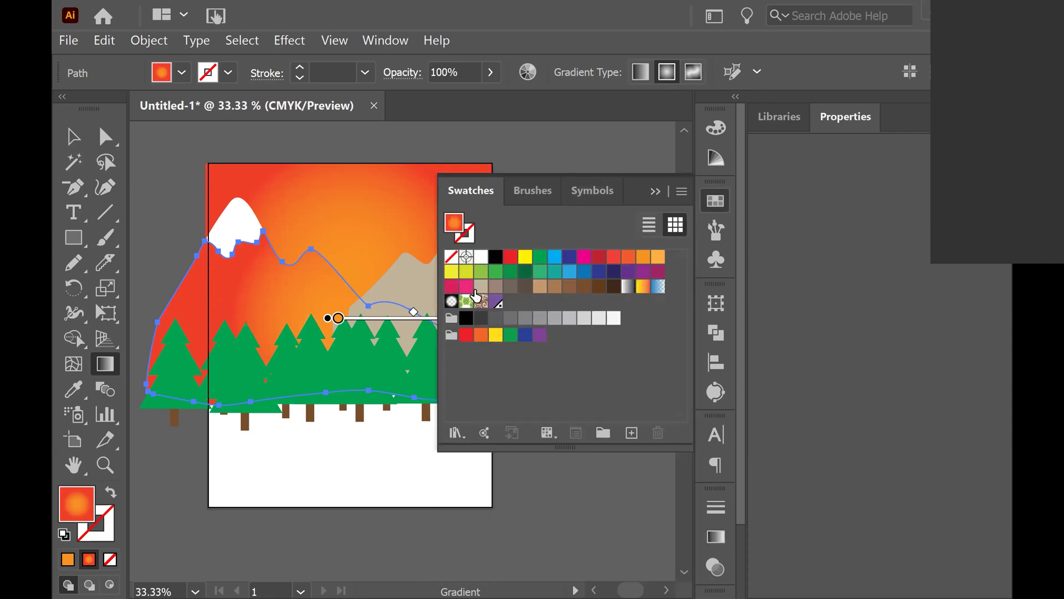
pyautogui.moveTo(477, 290)
pyautogui.mouseDown()
pyautogui.moveTo(415, 325)
pyautogui.moveTo(391, 321)
pyautogui.mouseUp()
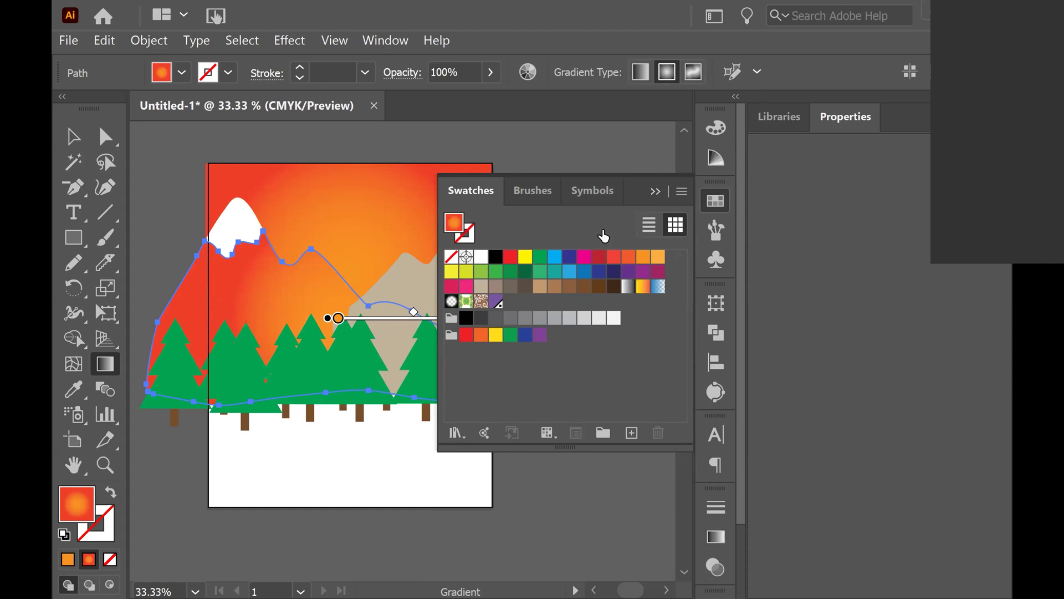
pyautogui.moveTo(387, 312)
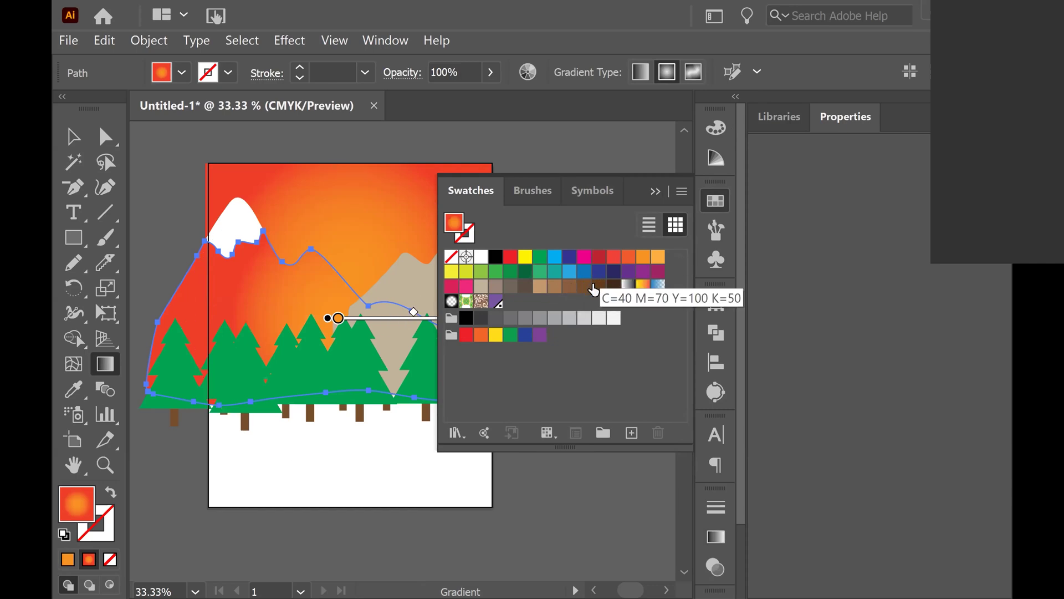
pyautogui.moveTo(525, 286)
pyautogui.mouseDown()
pyautogui.moveTo(420, 324)
pyautogui.moveTo(427, 316)
pyautogui.moveTo(429, 332)
pyautogui.moveTo(420, 313)
pyautogui.mouseUp()
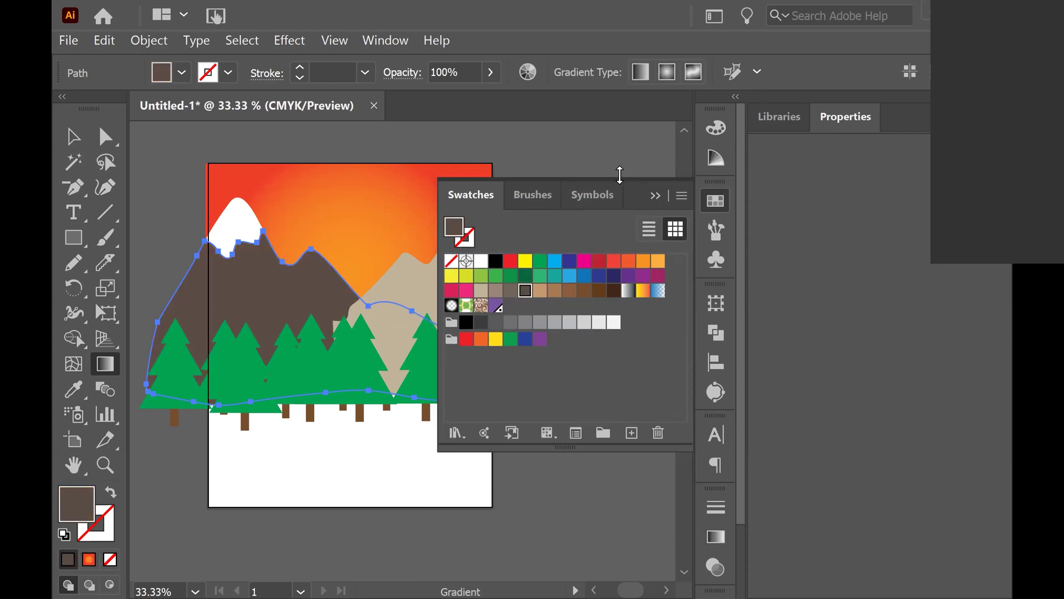
pyautogui.click(655, 190)
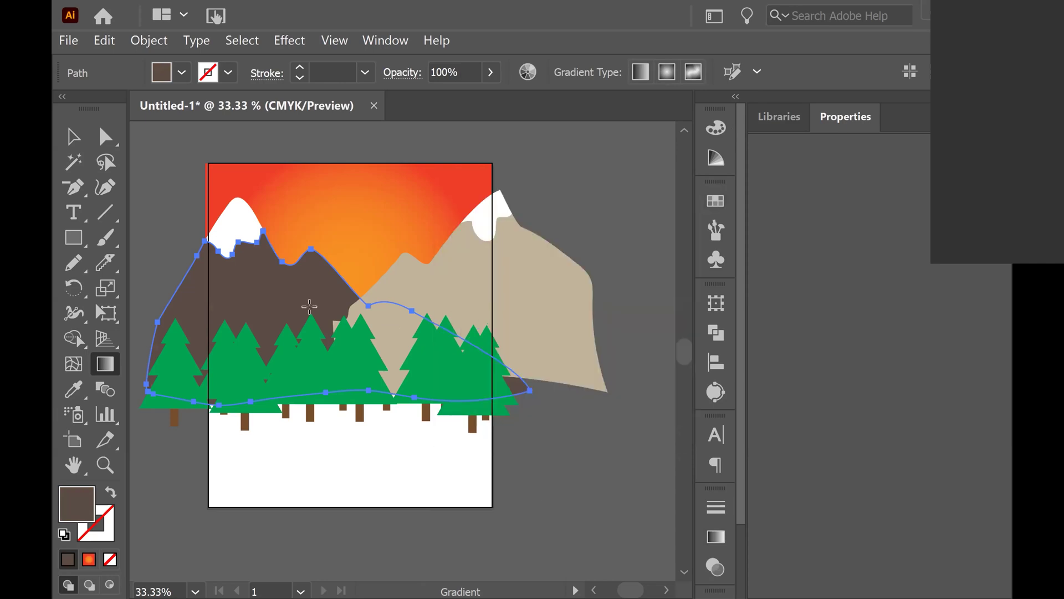
# Apply the radial gradient to the left mountain with a dark brown middle stop, and delete its red stop
pyautogui.doubleClick(116, 361)
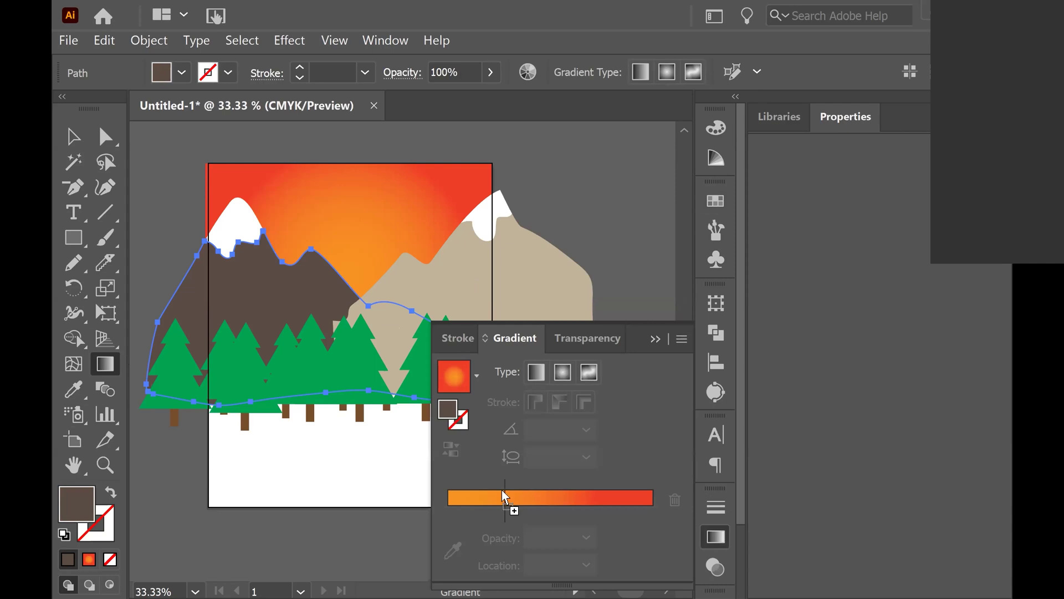
pyautogui.click(528, 495)
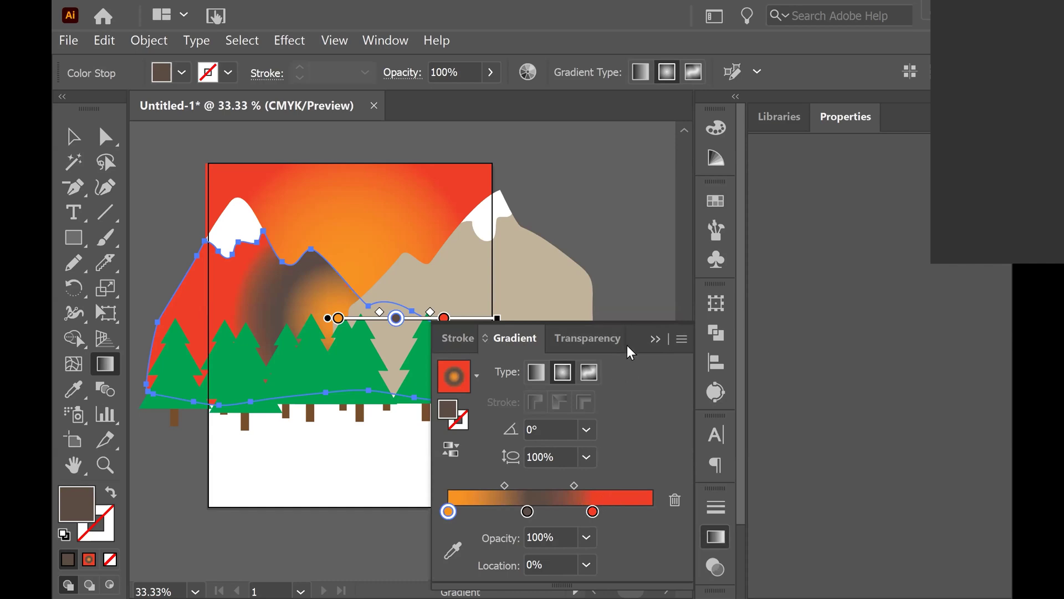
pyautogui.moveTo(640, 340); pyautogui.dragTo(640, 120)
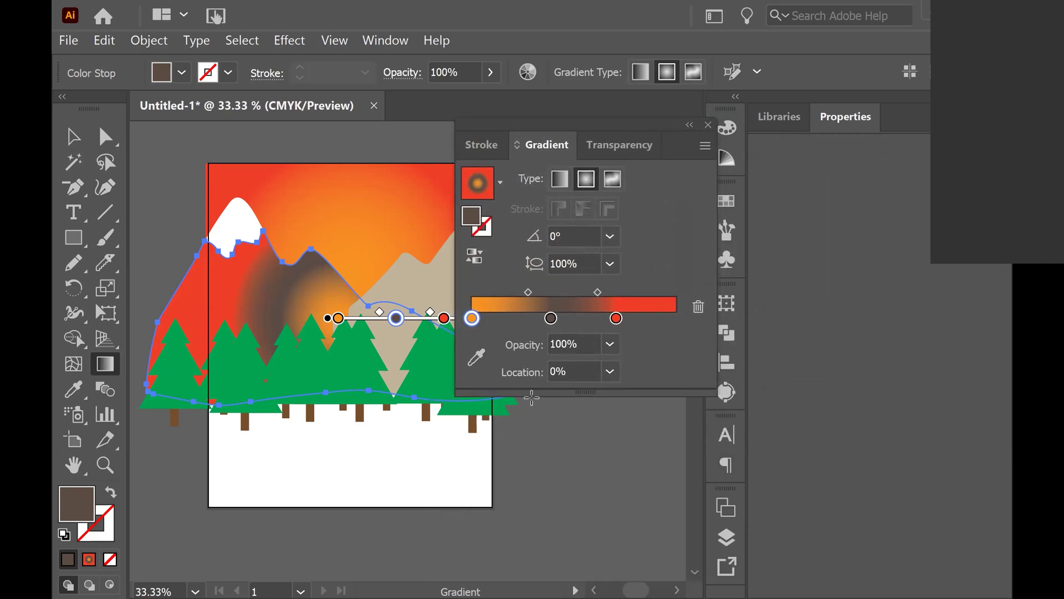
pyautogui.click(616, 318)
pyautogui.click(698, 307)
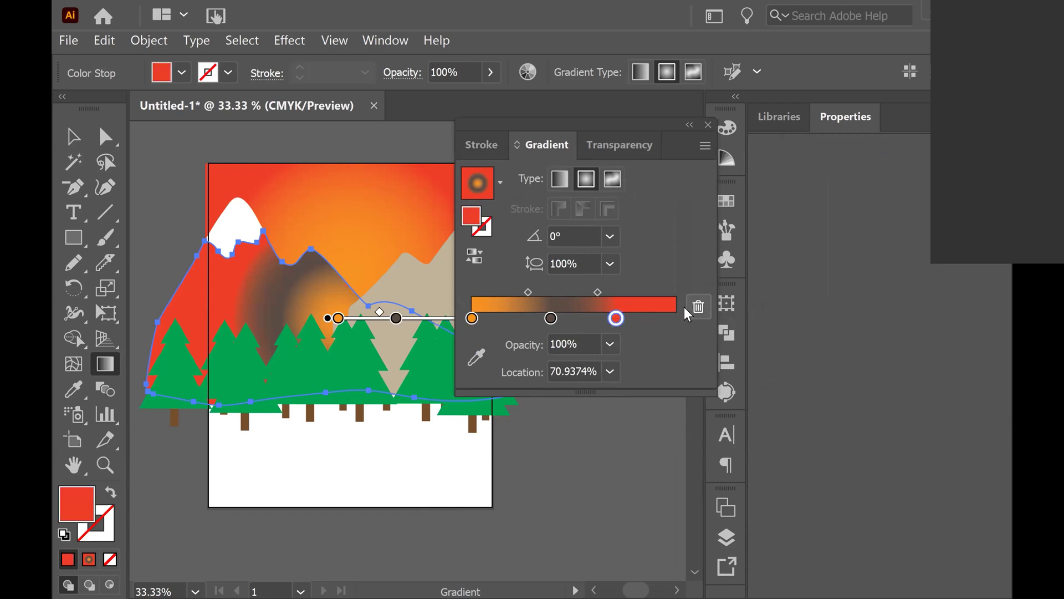
# Recolor the gradient's orange stop to tan BAA288 and shift the dark brown stop to a location of about 92.6%
pyautogui.click(471, 319)
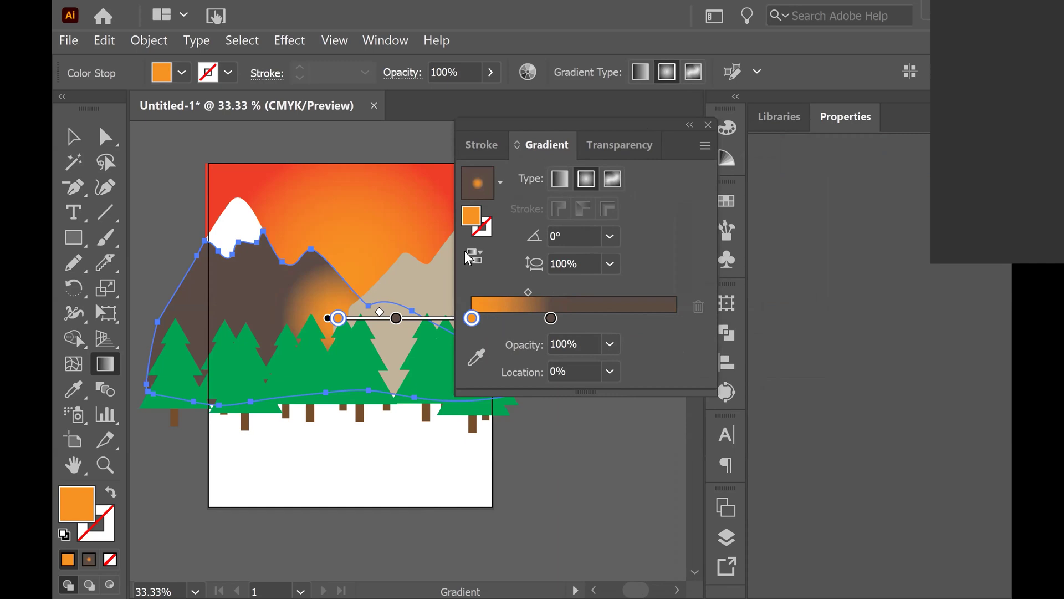
pyautogui.doubleClick(470, 216)
pyautogui.moveTo(192, 193)
pyautogui.mouseDown()
pyautogui.moveTo(183, 181)
pyautogui.moveTo(189, 238)
pyautogui.moveTo(158, 233)
pyautogui.moveTo(216, 274)
pyautogui.mouseUp()
pyautogui.moveTo(246, 222)
pyautogui.mouseDown()
pyautogui.moveTo(270, 223)
pyautogui.moveTo(256, 234)
pyautogui.moveTo(247, 207)
pyautogui.mouseUp()
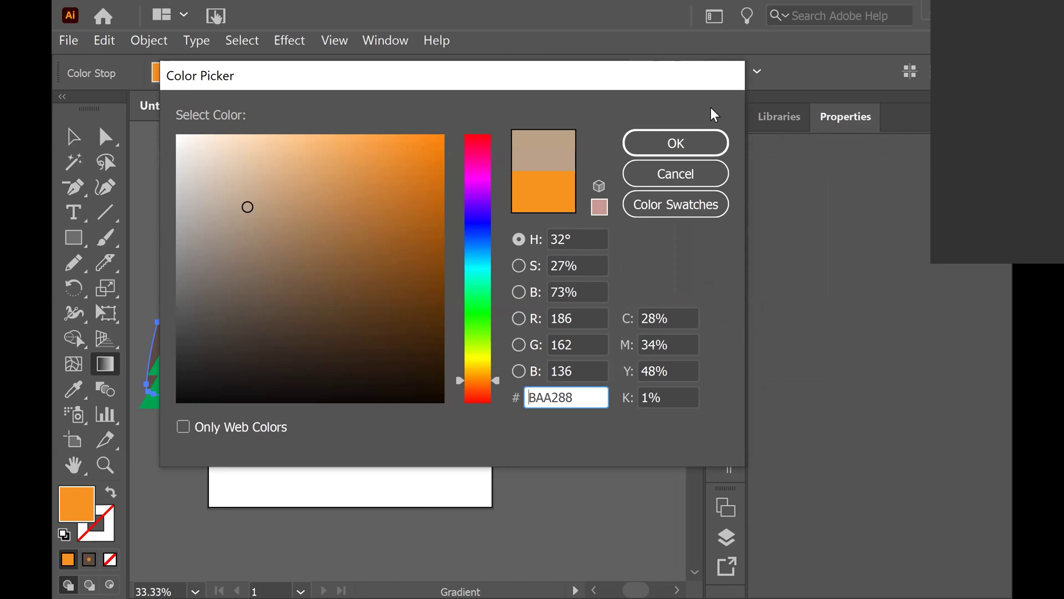
pyautogui.click(681, 137)
pyautogui.moveTo(552, 319); pyautogui.dragTo(660, 318)
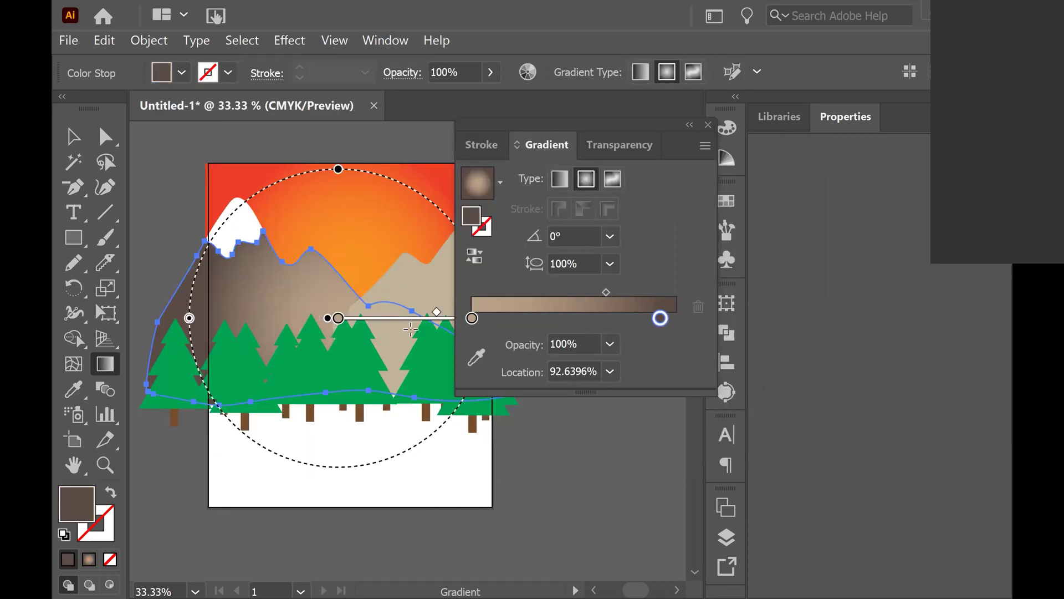
pyautogui.click(690, 124)
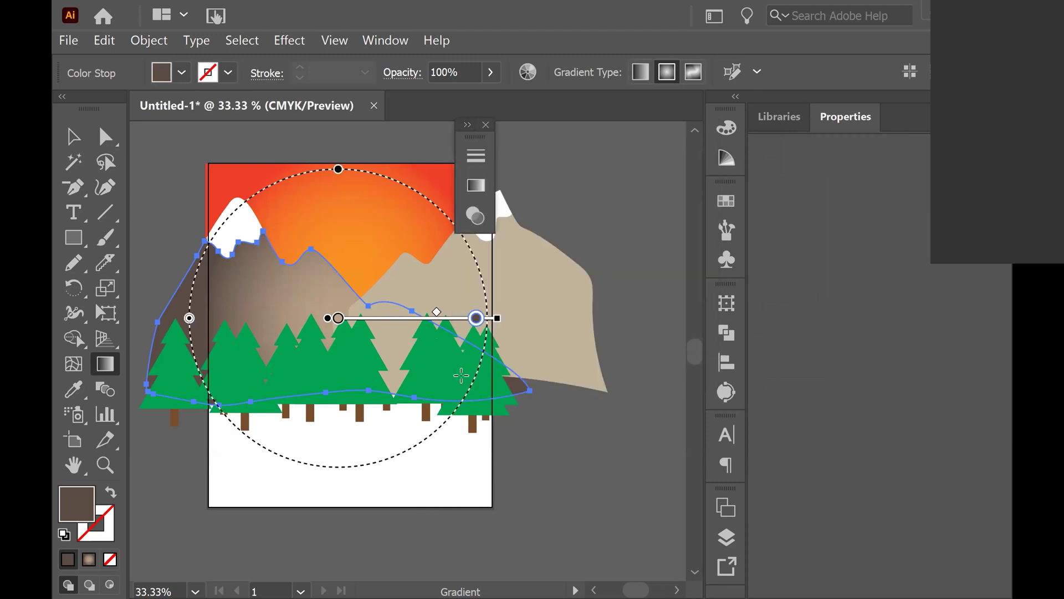
# Shift the left mountain's gradient center toward the trees, angling it toward the snowy peak and widening its spread
pyautogui.click(338, 318)
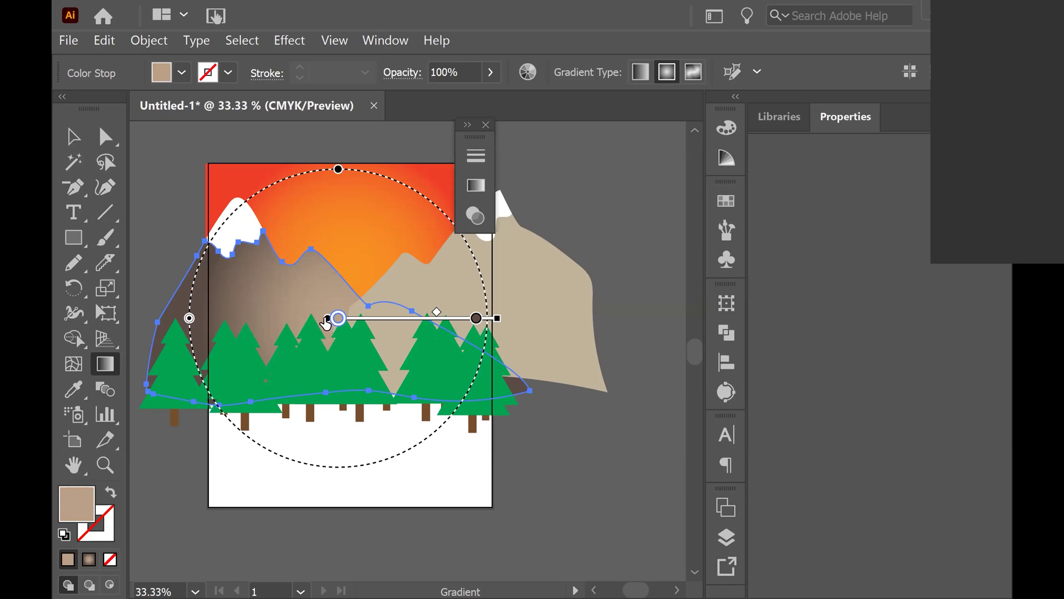
pyautogui.moveTo(326, 318)
pyautogui.mouseDown()
pyautogui.moveTo(304, 304)
pyautogui.moveTo(321, 351)
pyautogui.moveTo(353, 362)
pyautogui.moveTo(214, 404)
pyautogui.moveTo(268, 431)
pyautogui.moveTo(475, 325)
pyautogui.moveTo(319, 347)
pyautogui.moveTo(332, 372)
pyautogui.moveTo(358, 381)
pyautogui.moveTo(368, 359)
pyautogui.mouseUp()
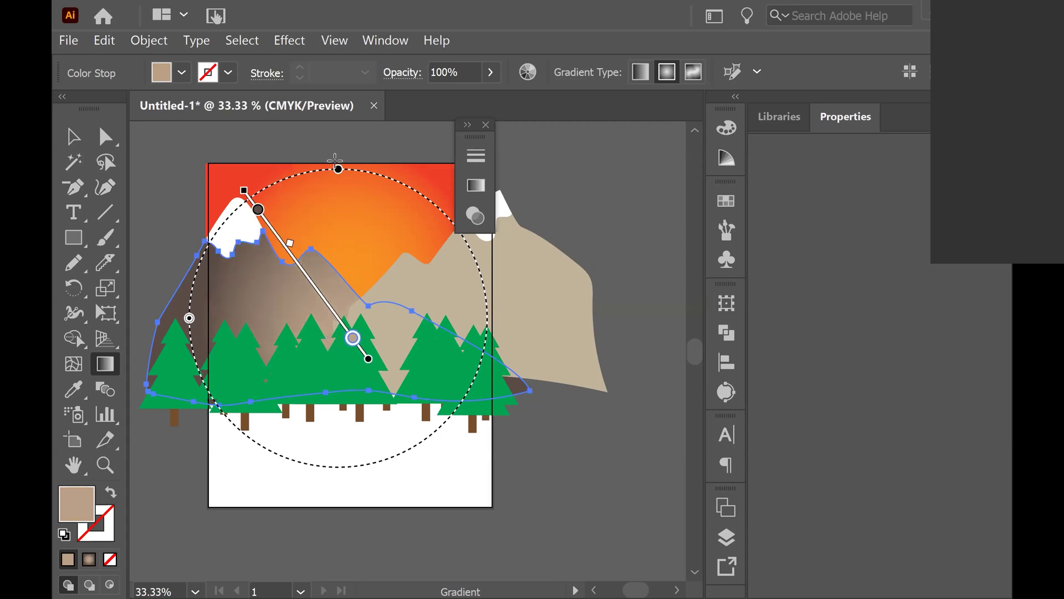
pyautogui.moveTo(340, 171)
pyautogui.mouseDown()
pyautogui.moveTo(340, 148)
pyautogui.moveTo(338, 228)
pyautogui.moveTo(338, 170)
pyautogui.mouseUp()
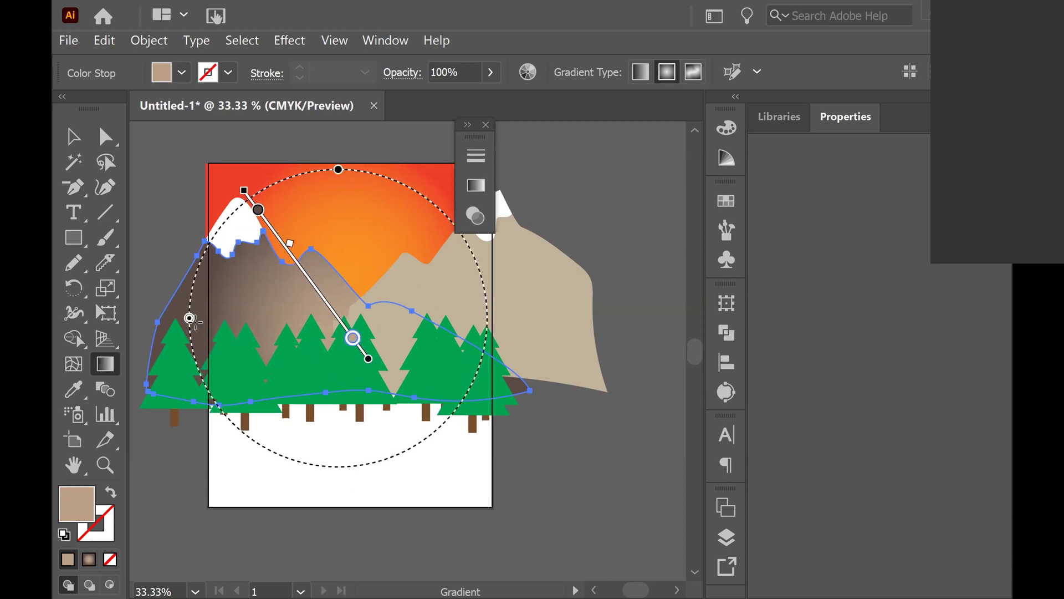
pyautogui.moveTo(189, 318)
pyautogui.mouseDown()
pyautogui.moveTo(135, 320)
pyautogui.moveTo(226, 316)
pyautogui.moveTo(203, 318)
pyautogui.mouseUp()
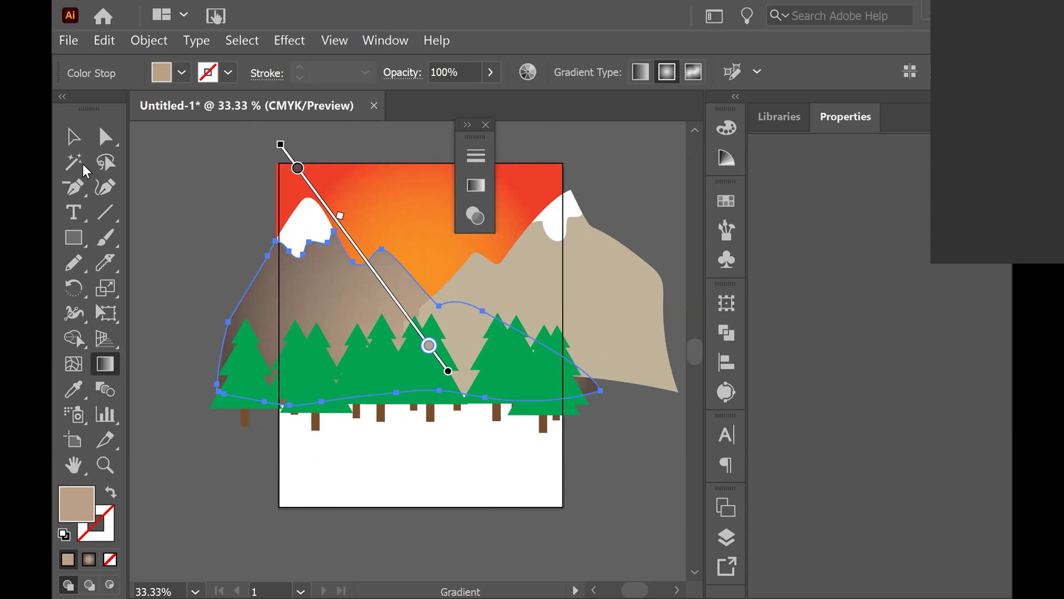
# Apply the same tan-to-dark-brown radial gradient to the right mountain
pyautogui.click(73, 136)
pyautogui.click(530, 275)
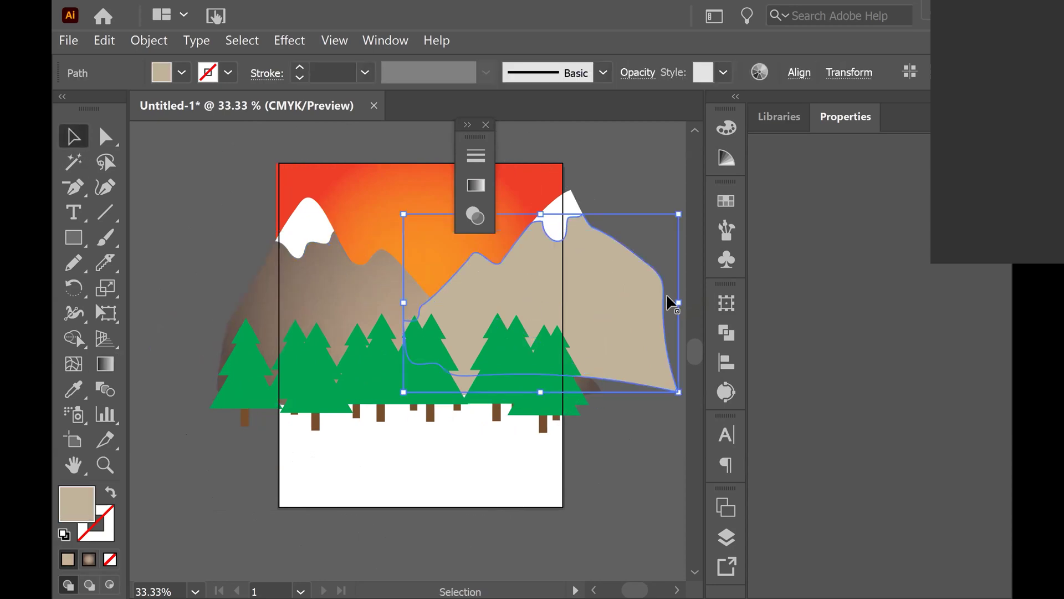
pyautogui.doubleClick(105, 364)
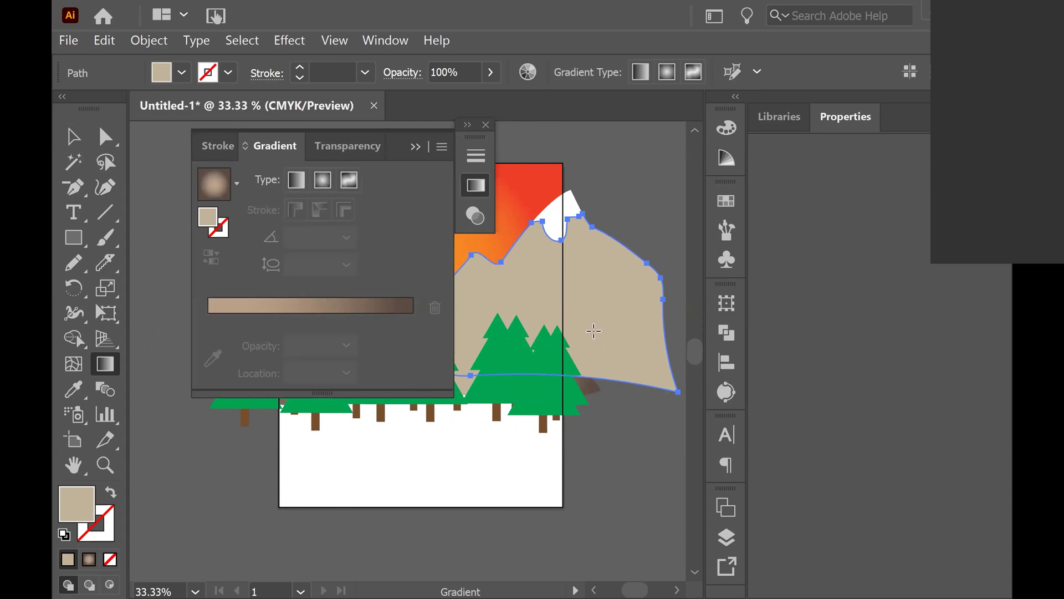
pyautogui.moveTo(398, 142)
pyautogui.mouseDown()
pyautogui.moveTo(452, 166)
pyautogui.moveTo(760, 126)
pyautogui.moveTo(787, 148)
pyautogui.mouseUp()
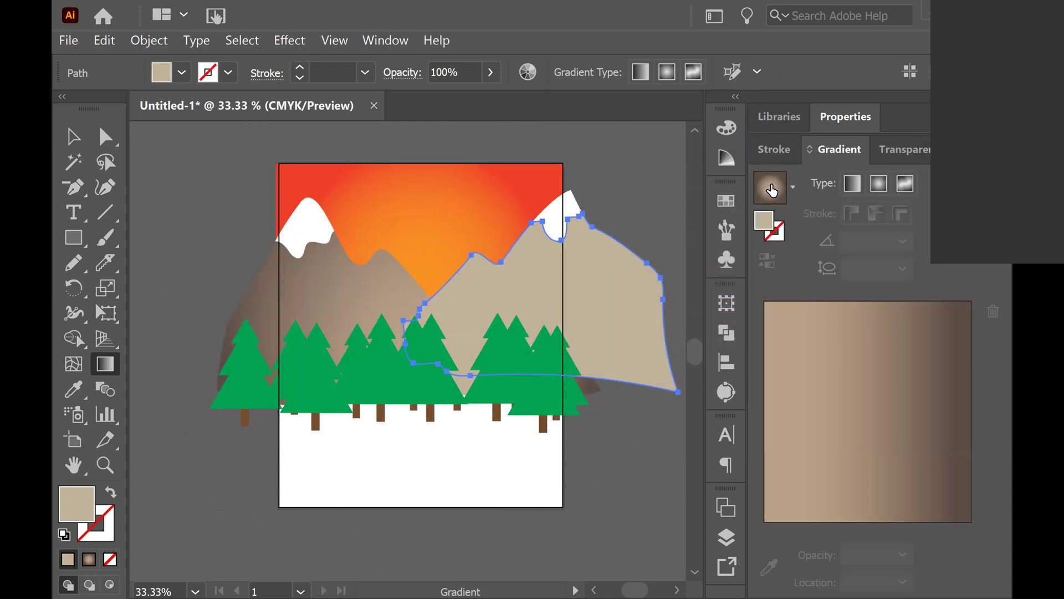
pyautogui.click(772, 191)
pyautogui.click(551, 303)
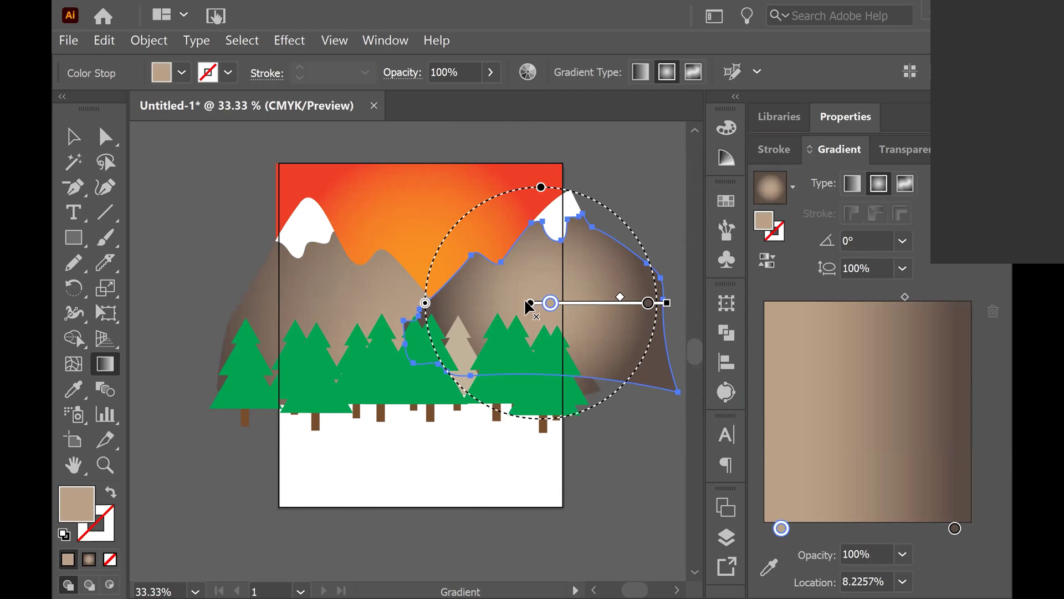
# Shift the right mountain's gradient center toward the valley between the mountains, and deselect the mountain
pyautogui.moveTo(528, 303)
pyautogui.mouseDown()
pyautogui.moveTo(419, 352)
pyautogui.moveTo(403, 348)
pyautogui.moveTo(442, 323)
pyautogui.moveTo(399, 311)
pyautogui.mouseUp()
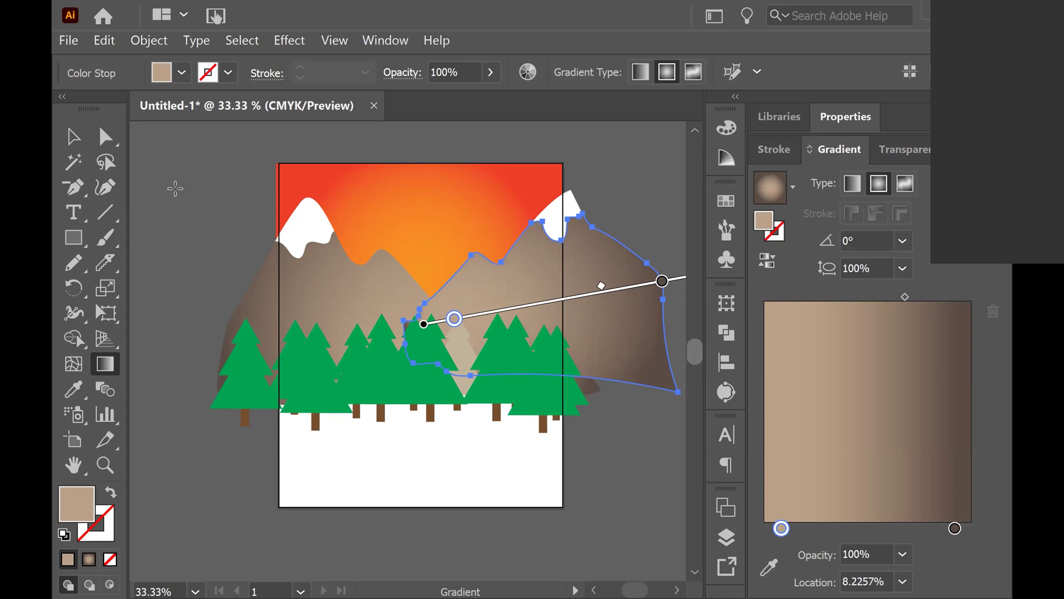
pyautogui.click(74, 136)
pyautogui.click(161, 266)
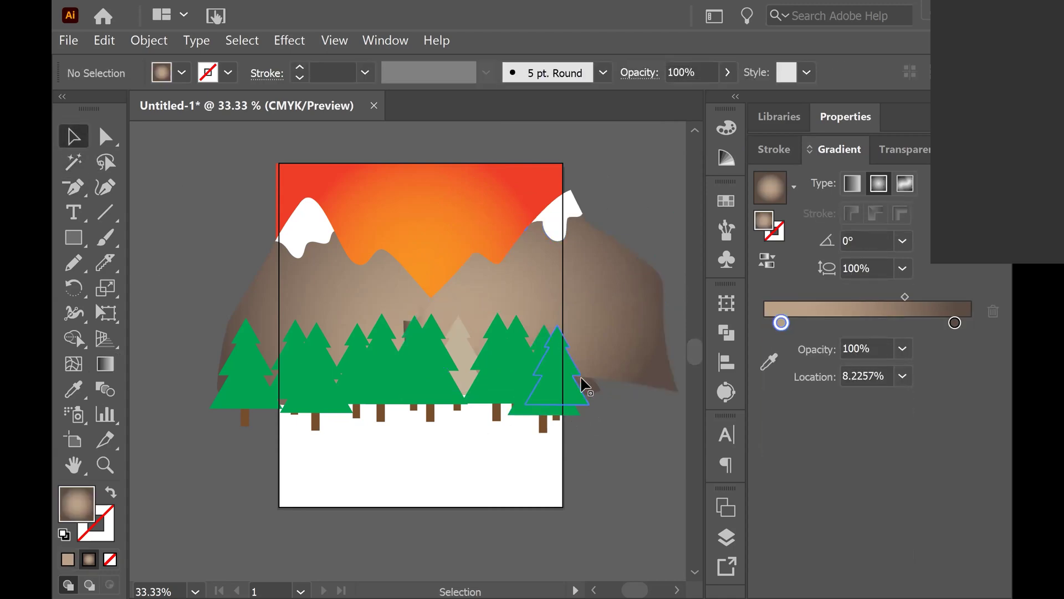
# Add a yellow stop at the inner end of the sky's gradient and set the red stop's location to about 99%
pyautogui.click(420, 238)
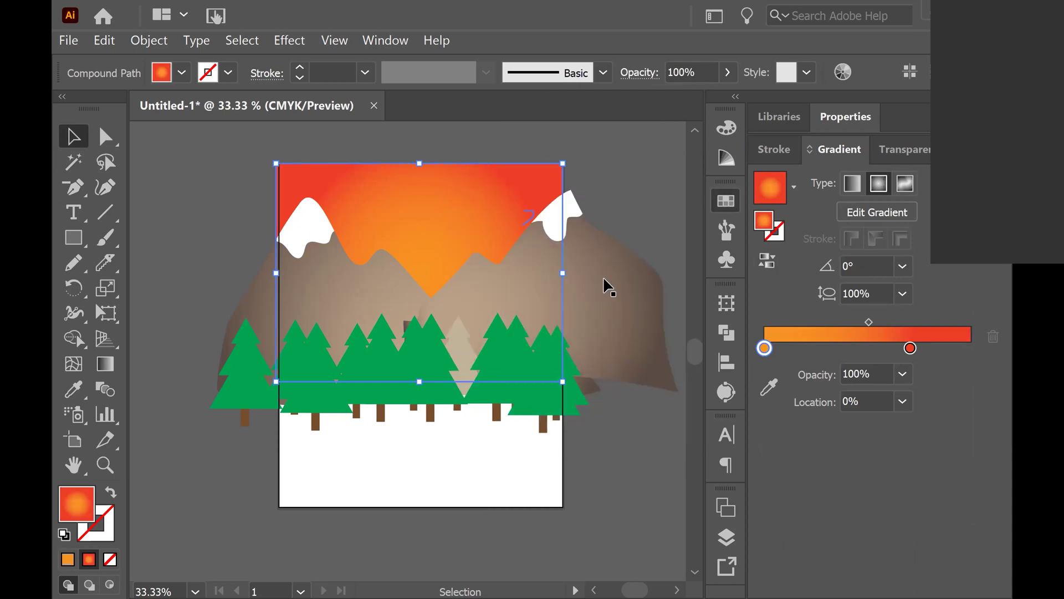
pyautogui.click(726, 201)
pyautogui.moveTo(471, 273); pyautogui.dragTo(968, 348)
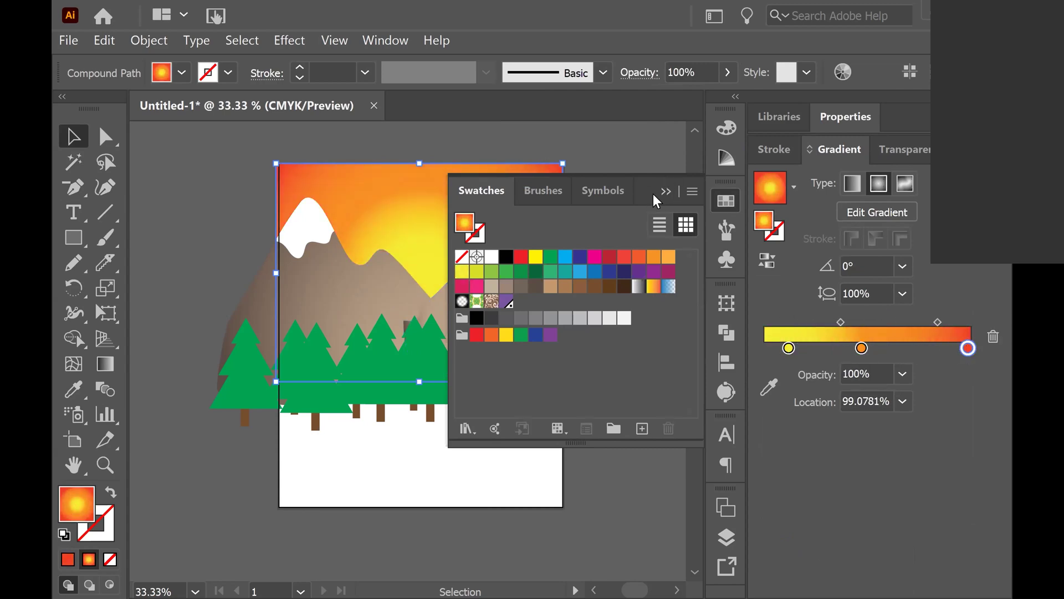
pyautogui.click(654, 199)
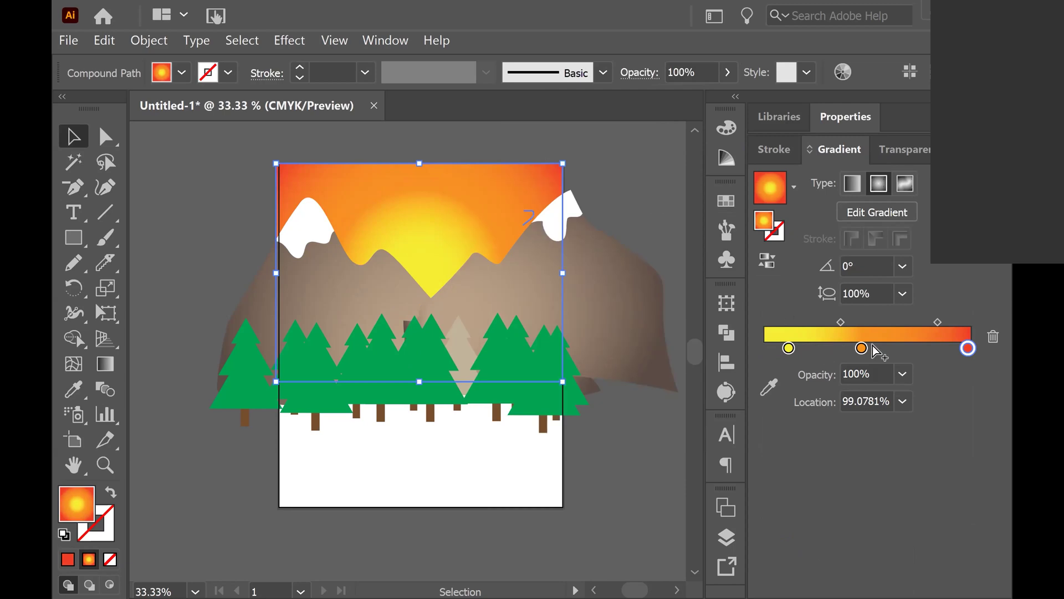
# Shift the sky gradient's orange stop slightly outward and the yellow stop to about 0.25%, and deselect the sky
pyautogui.moveTo(862, 348); pyautogui.dragTo(830, 316)
pyautogui.moveTo(788, 348); pyautogui.dragTo(765, 349)
pyautogui.click(650, 203)
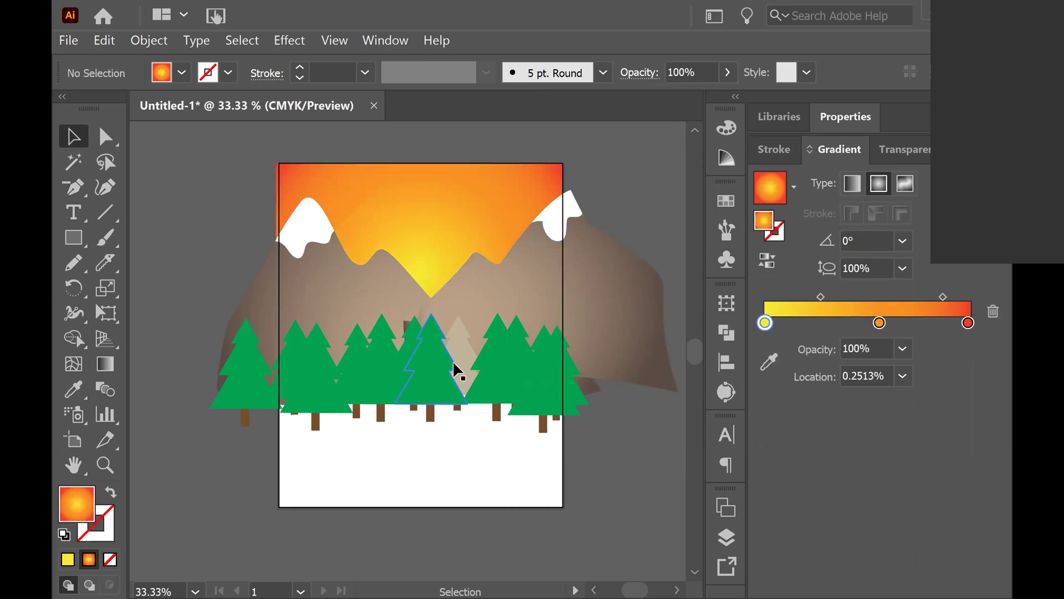
# Move the back group of trees, including the beige tree, down onto the white foreground and clear the selection
pyautogui.click(458, 354)
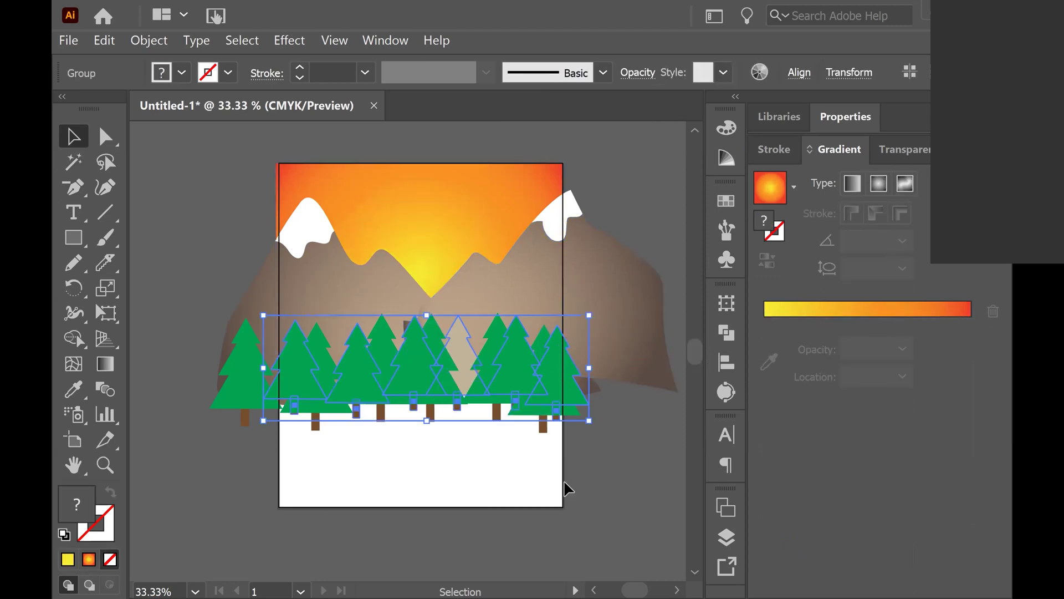
pyautogui.moveTo(458, 347); pyautogui.dragTo(440, 427)
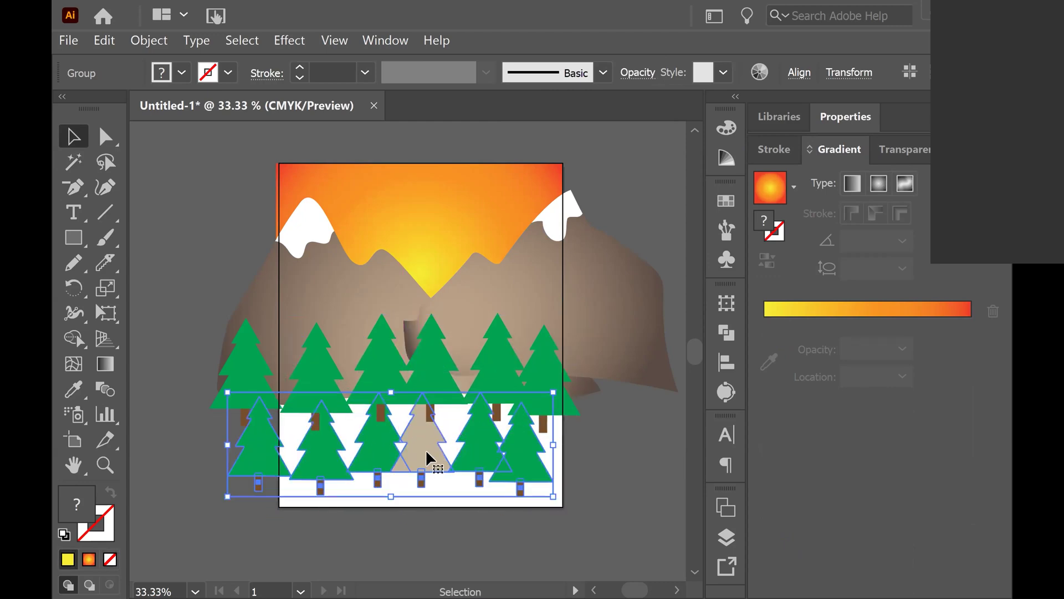
pyautogui.press('a')
pyautogui.click(425, 444)
pyautogui.click(609, 405)
pyautogui.click(599, 440)
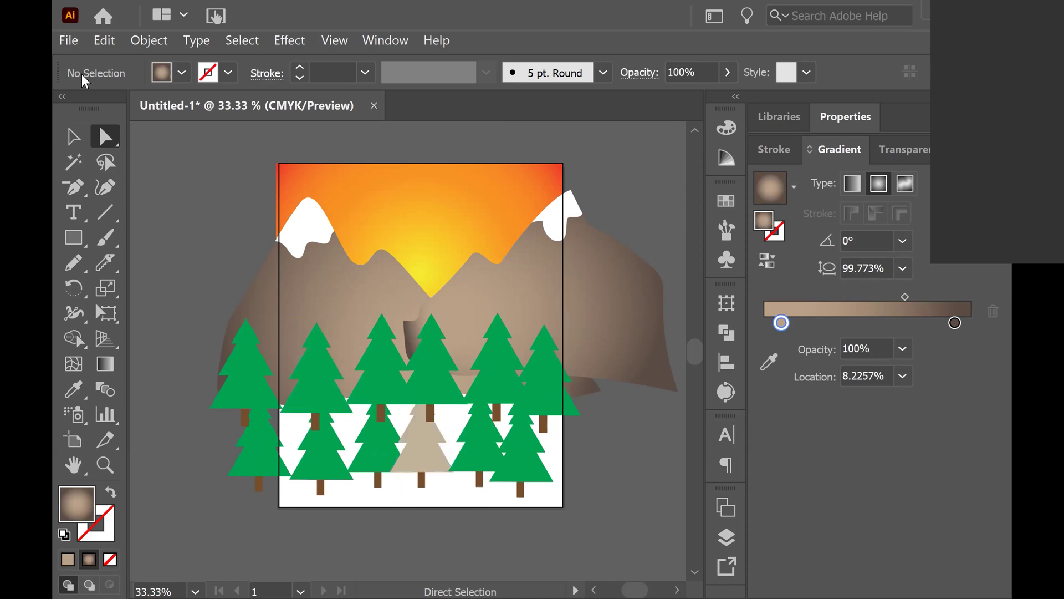
# Recolor the beige tree in the lower row with the same green as the neighboring trees
pyautogui.click(424, 454)
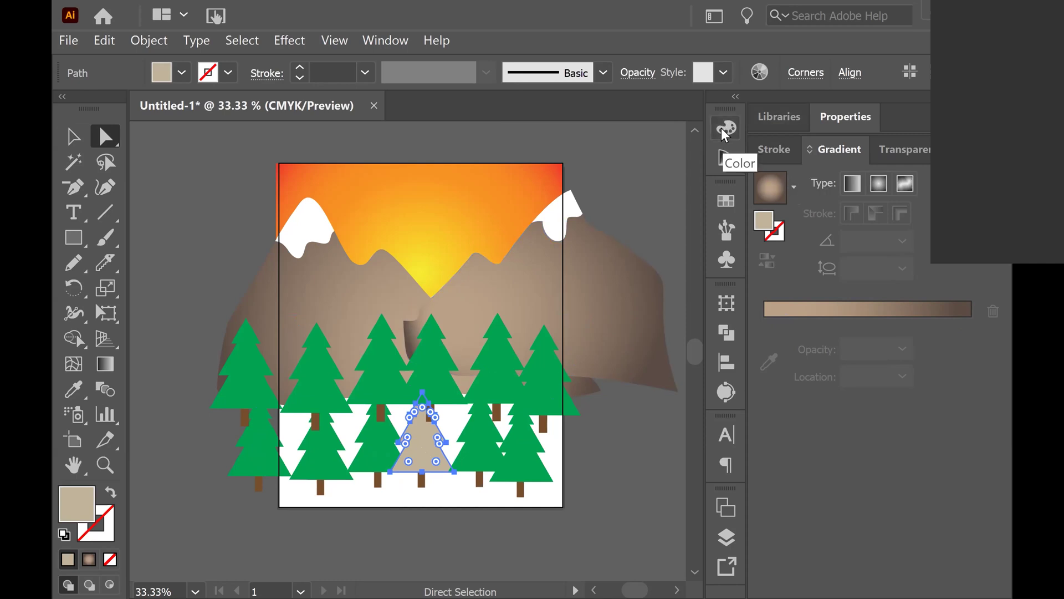
pyautogui.click(725, 132)
pyautogui.click(726, 205)
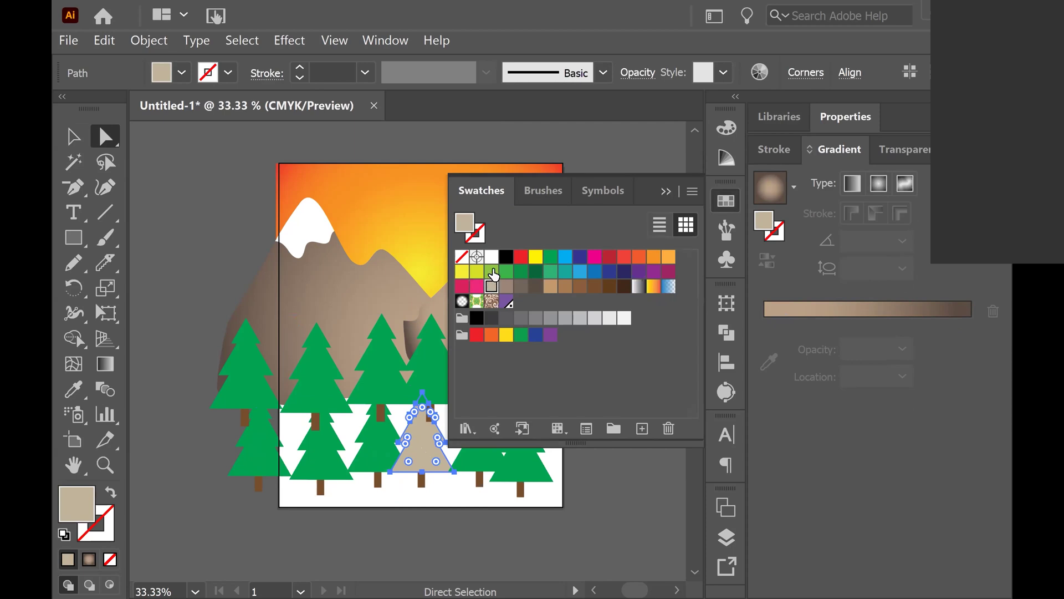
pyautogui.click(492, 273)
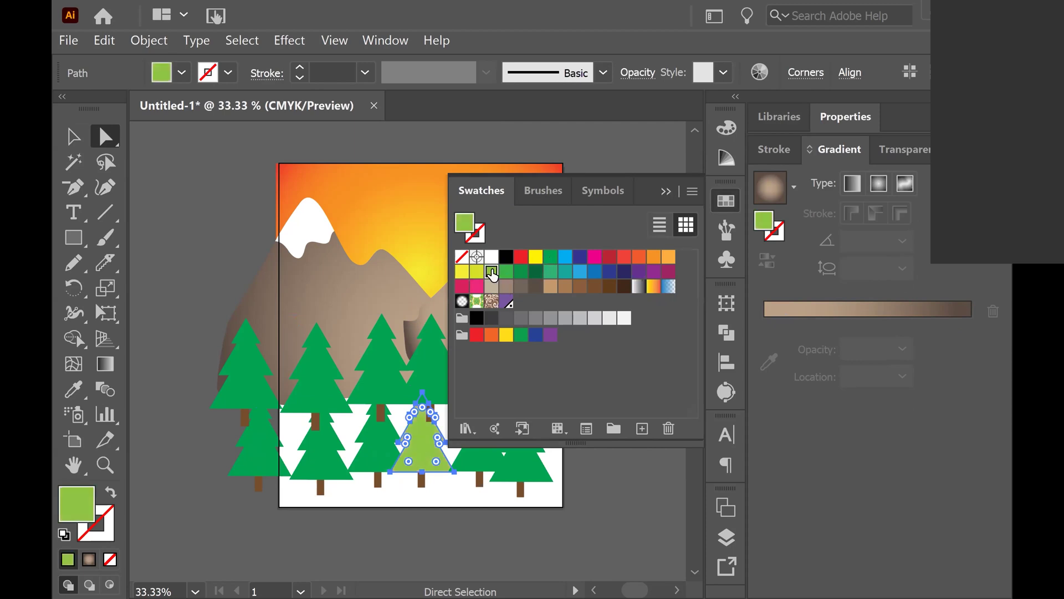
pyautogui.click(506, 273)
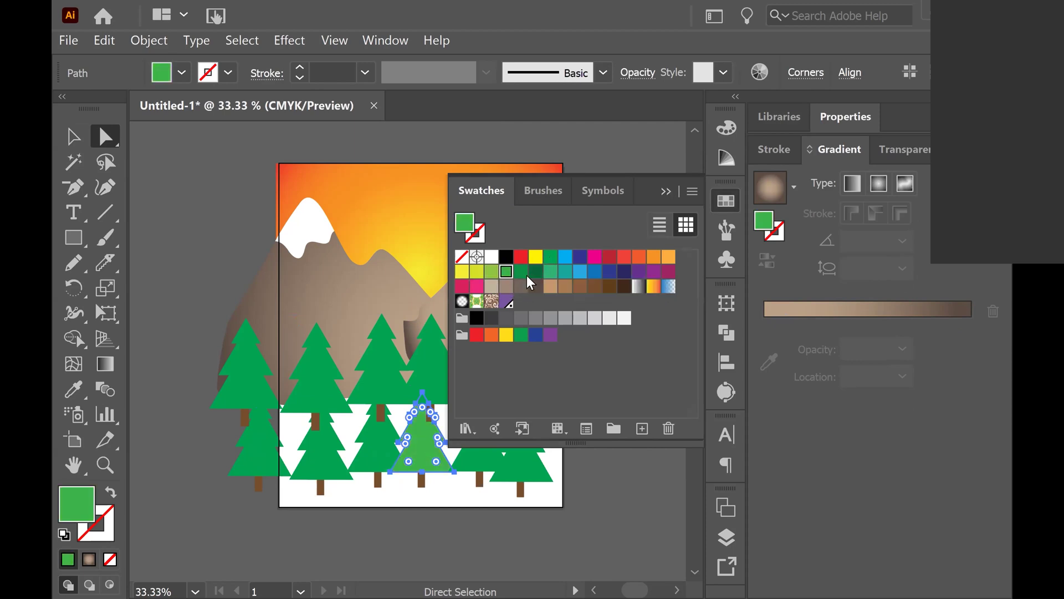
pyautogui.click(521, 272)
pyautogui.click(545, 270)
pyautogui.click(549, 257)
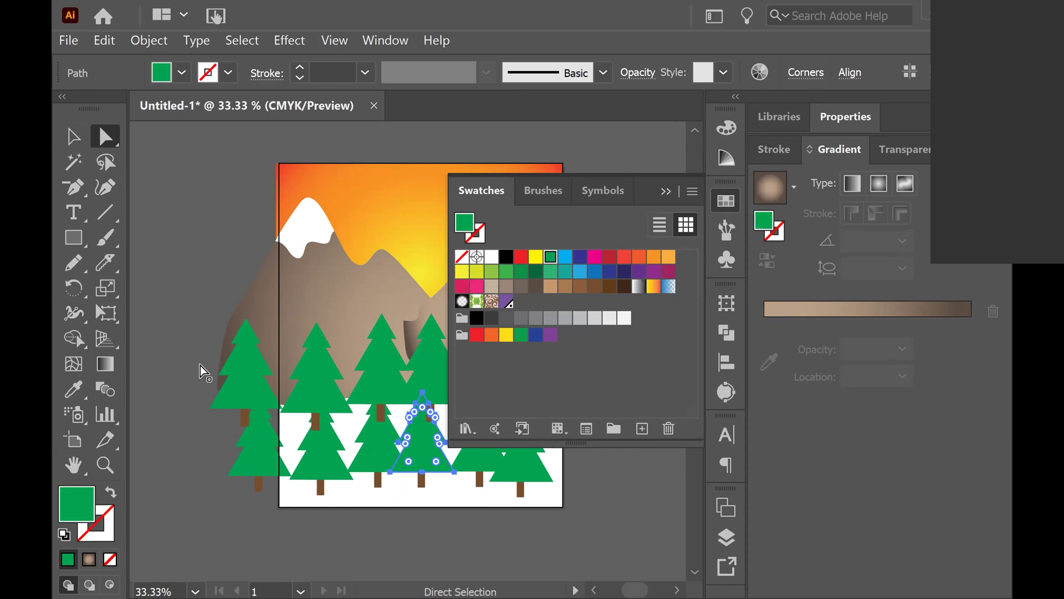
pyautogui.click(71, 390)
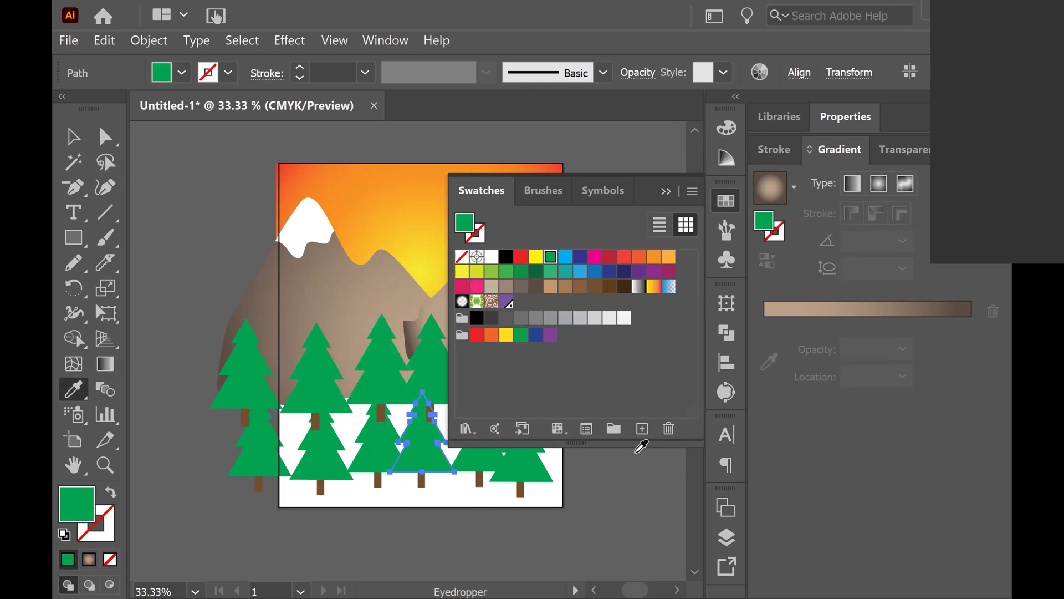
pyautogui.click(664, 192)
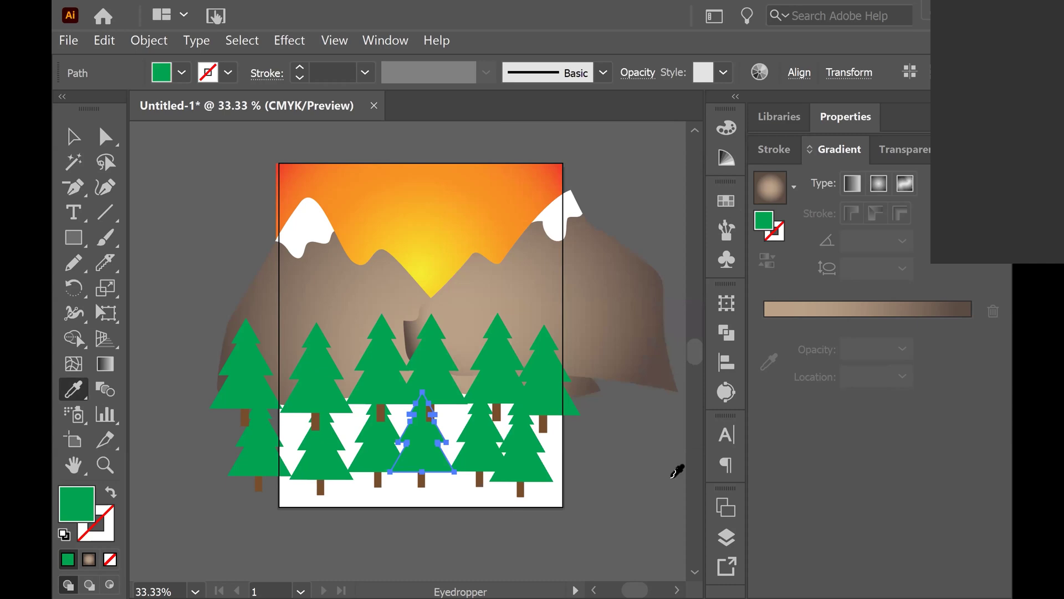
# Move the lower group of trees up behind the front row, at the base of the mountains
pyautogui.click(78, 146)
pyautogui.moveTo(426, 445)
pyautogui.mouseDown()
pyautogui.moveTo(458, 404)
pyautogui.moveTo(437, 430)
pyautogui.mouseUp()
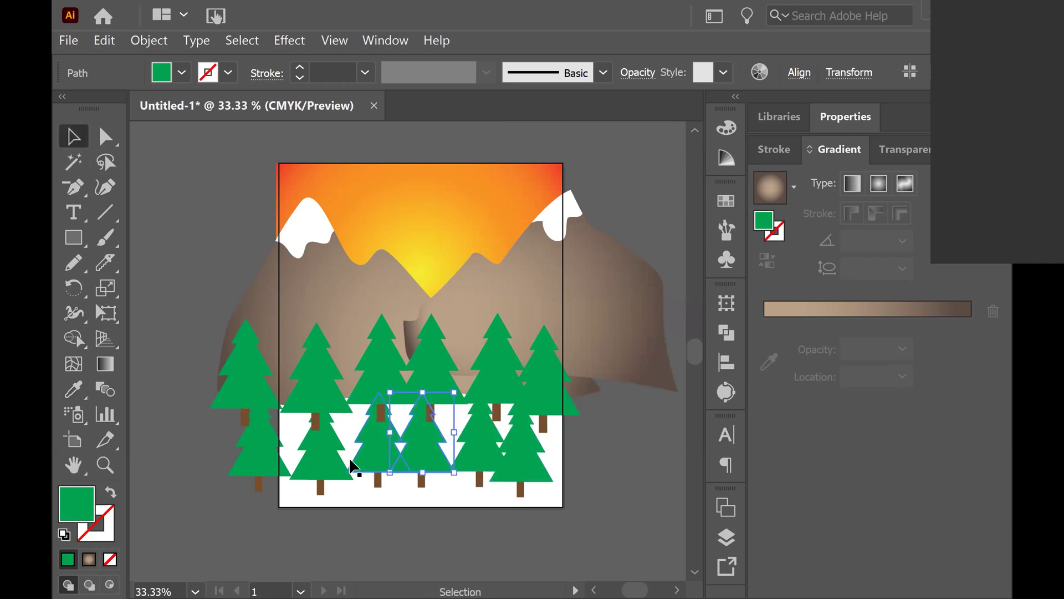
pyautogui.click(604, 438)
pyautogui.click(509, 469)
pyautogui.moveTo(509, 469); pyautogui.dragTo(496, 373)
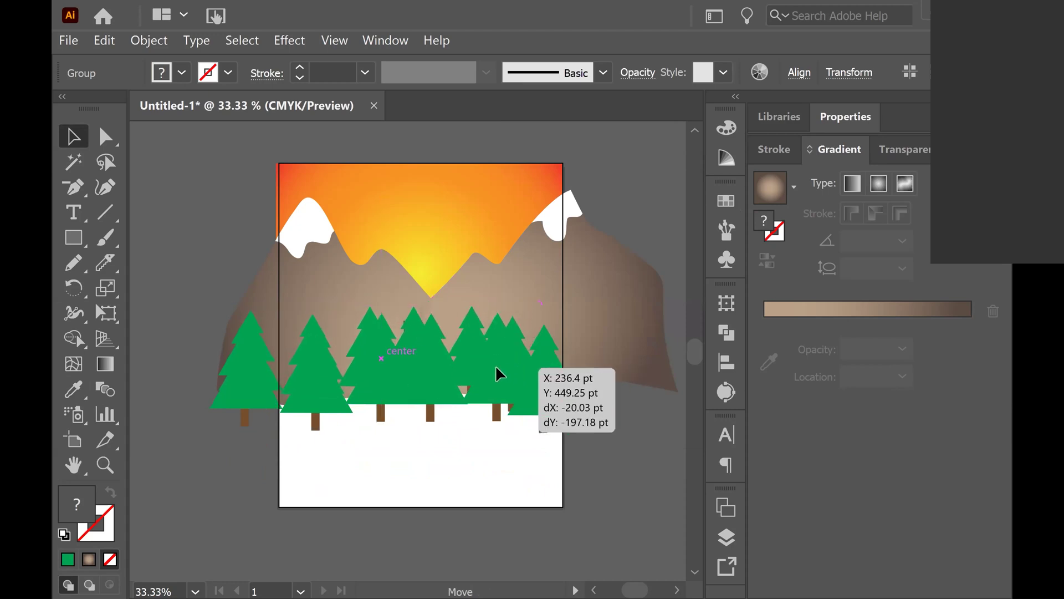
# Fill the back tree group with light green and shift it sideways so its trees show between the front ones
pyautogui.click(726, 201)
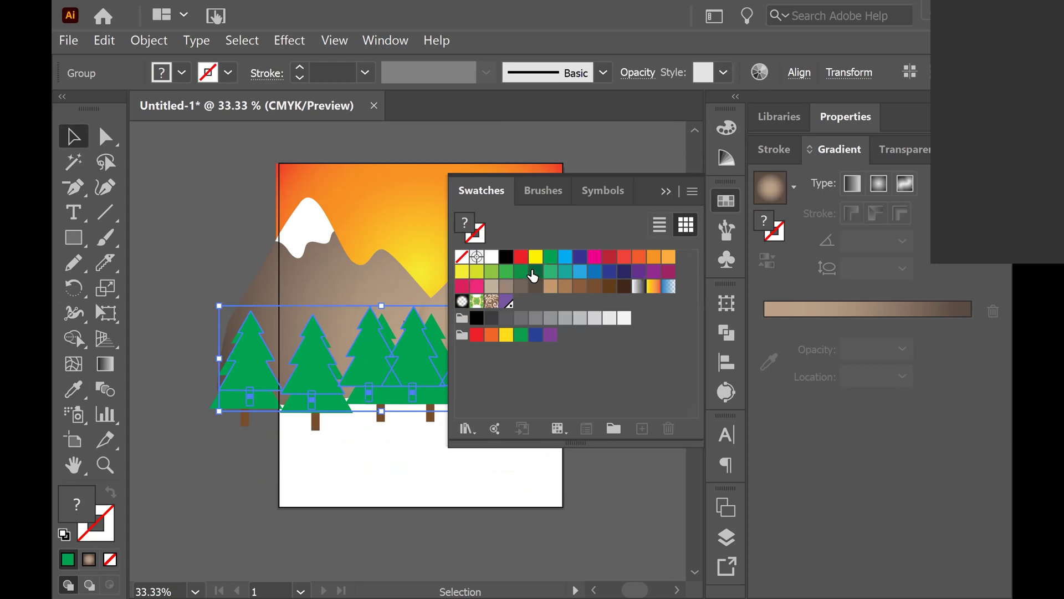
pyautogui.click(492, 272)
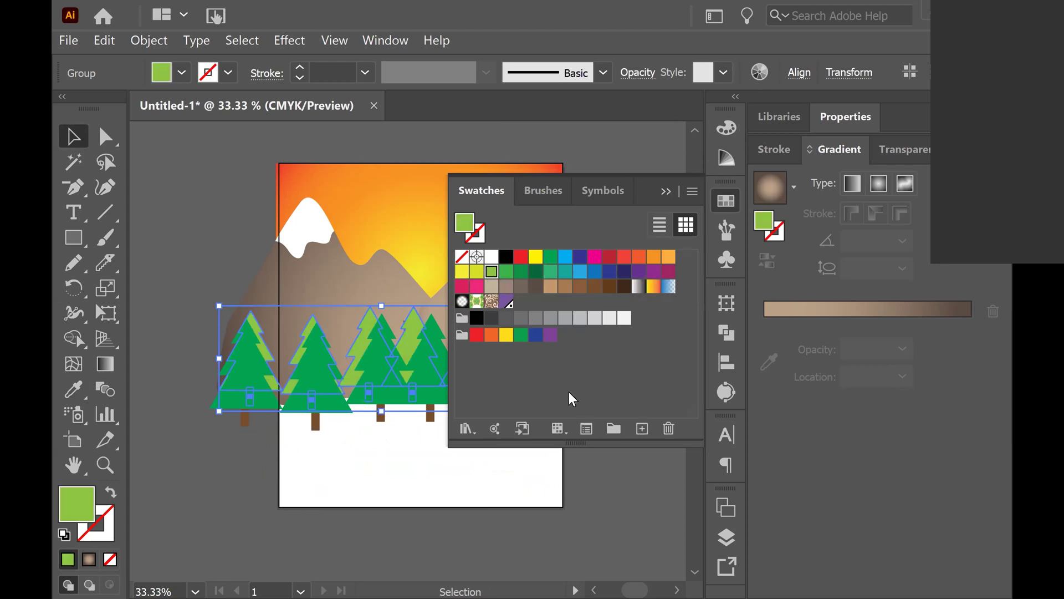
pyautogui.click(237, 237)
pyautogui.click(665, 189)
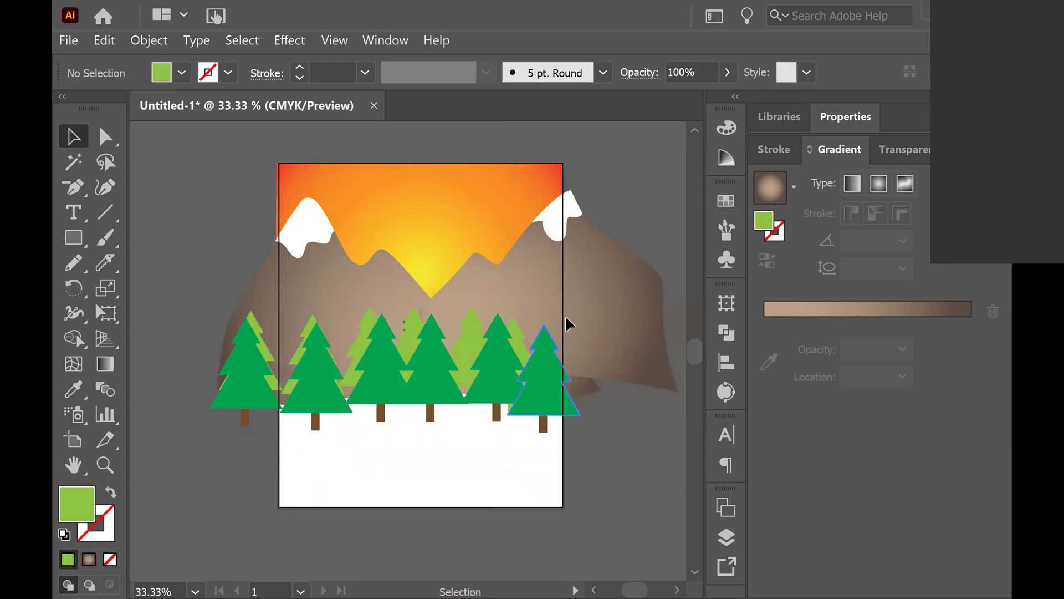
pyautogui.moveTo(460, 345); pyautogui.dragTo(493, 358)
pyautogui.click(609, 456)
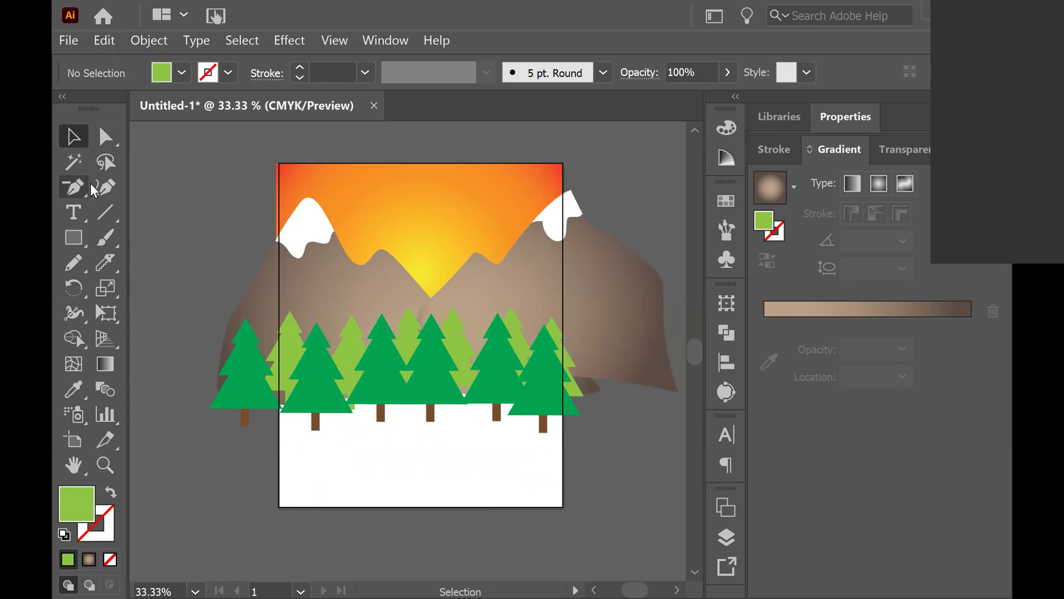
# Draw a light green rectangle about 960 by 257 pt across the foreground and extend its top edge slightly upward
pyautogui.click(73, 237)
pyautogui.moveTo(191, 395); pyautogui.dragTo(582, 503)
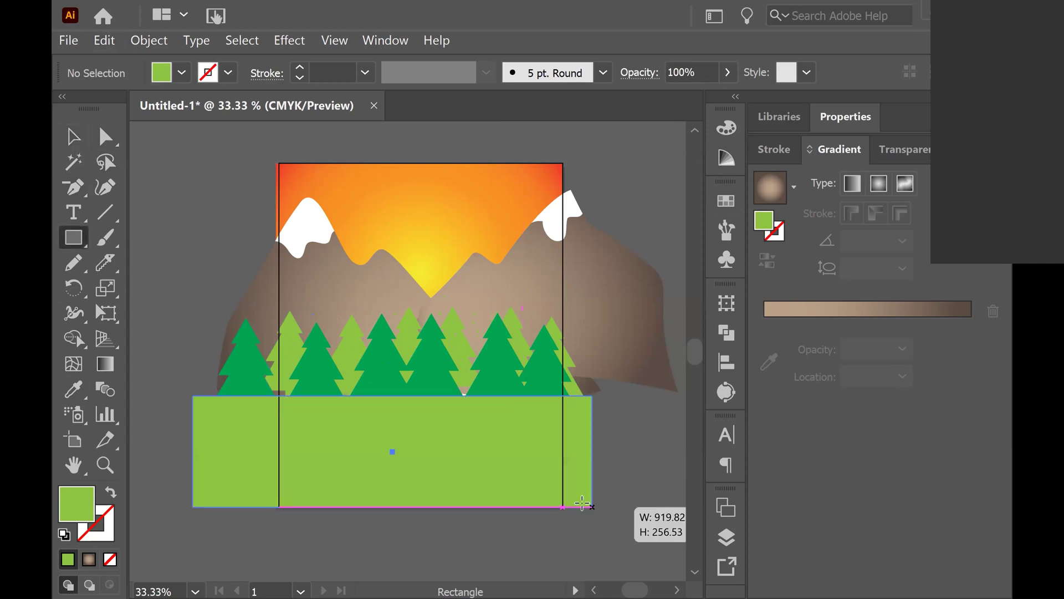
pyautogui.moveTo(582, 503); pyautogui.dragTo(606, 501)
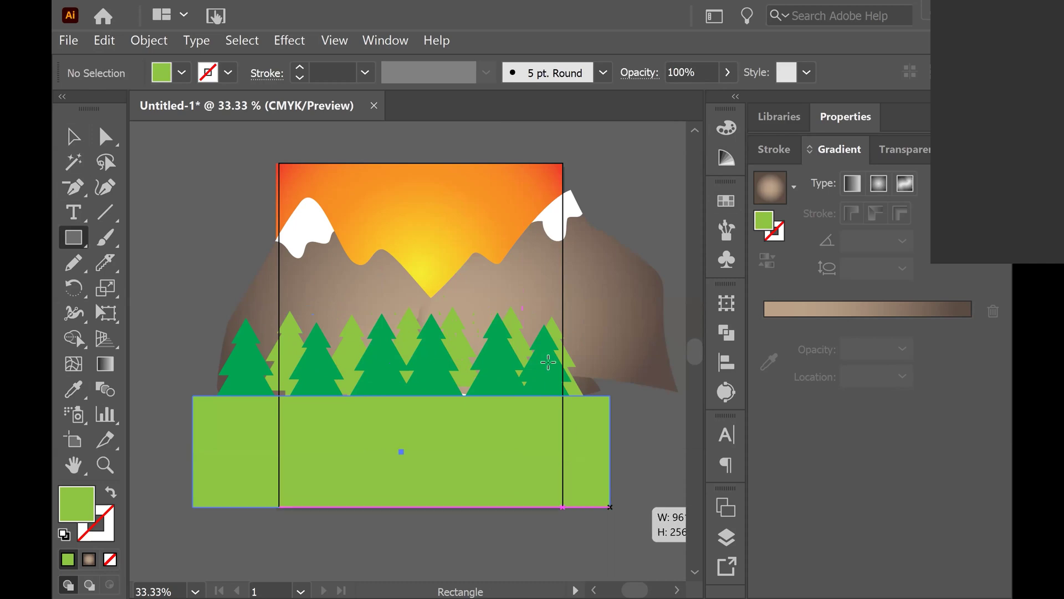
pyautogui.moveTo(401, 396); pyautogui.dragTo(407, 382)
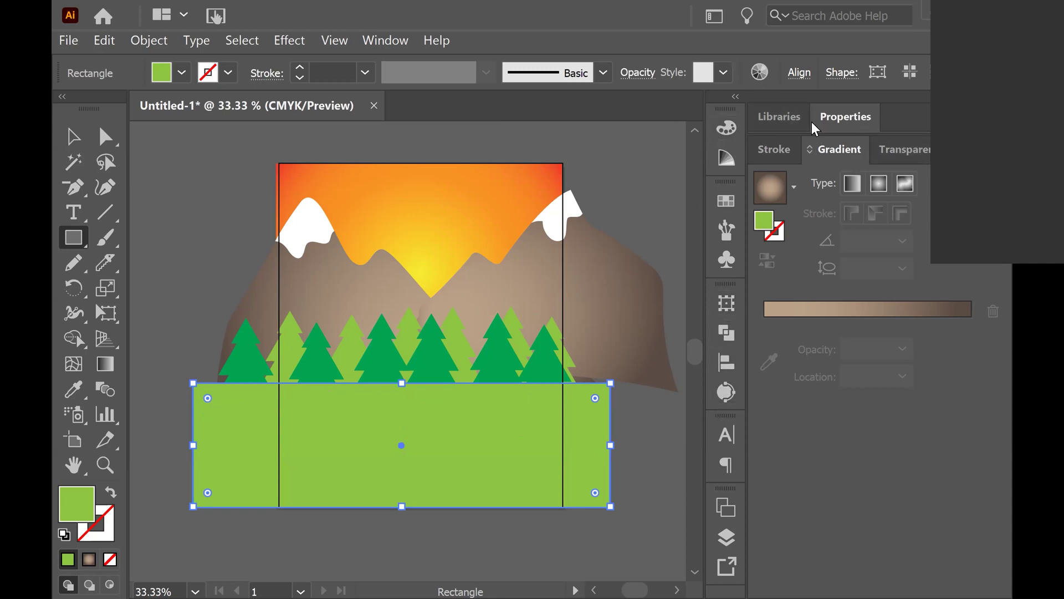
# Move the light green rectangle to the very back of Layer 1's stacking order, beneath the sky
pyautogui.click(778, 117)
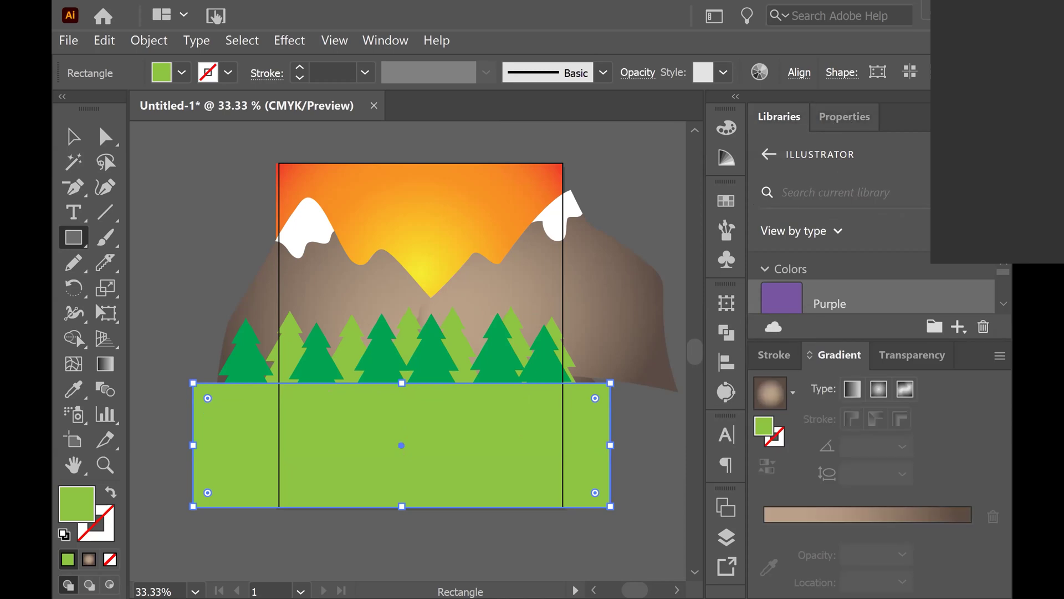
pyautogui.click(845, 117)
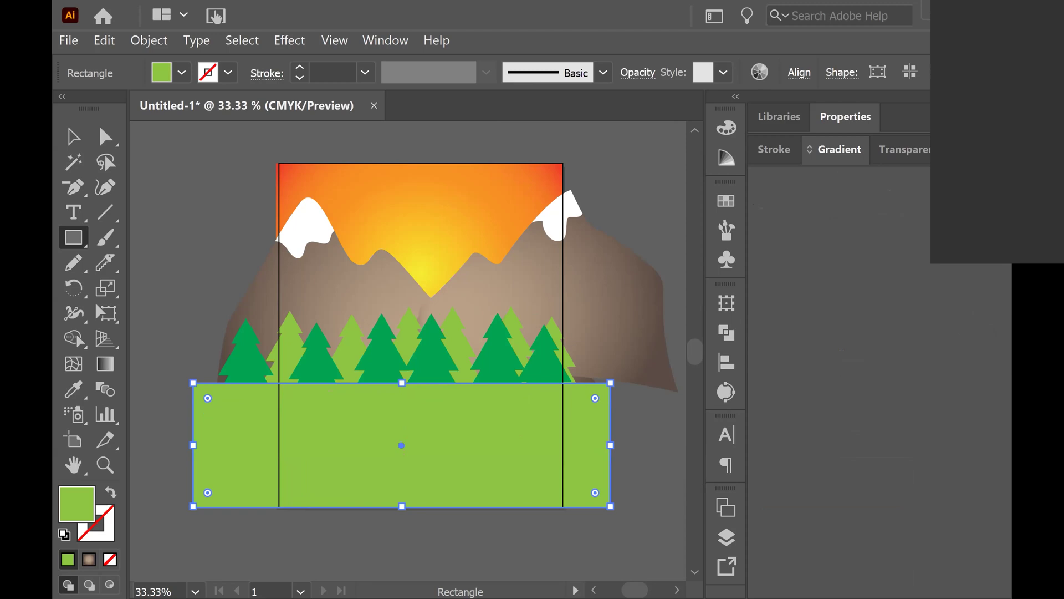
pyautogui.click(727, 537)
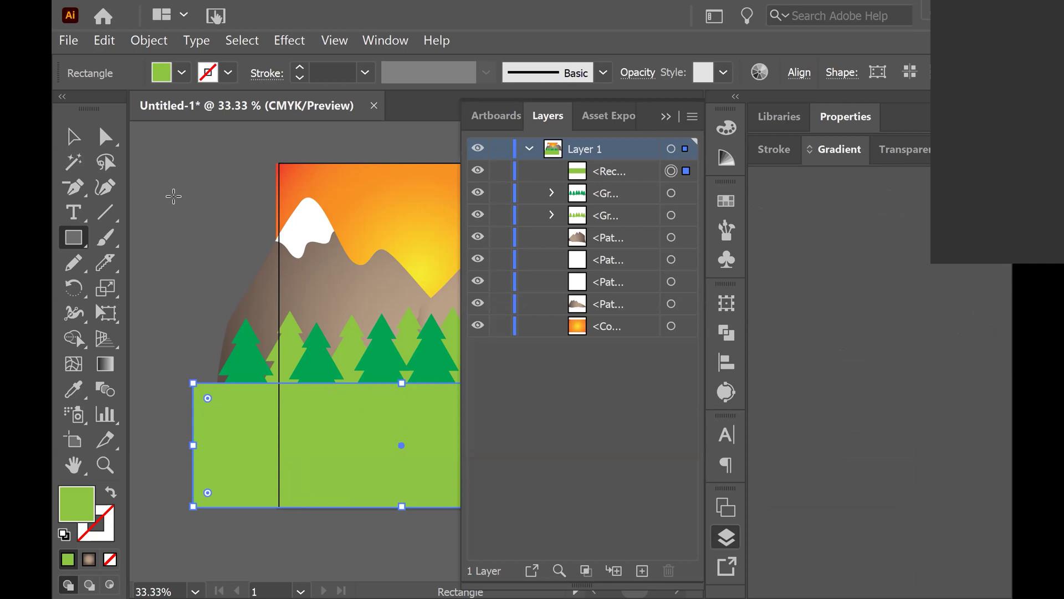
pyautogui.moveTo(584, 170); pyautogui.dragTo(579, 336)
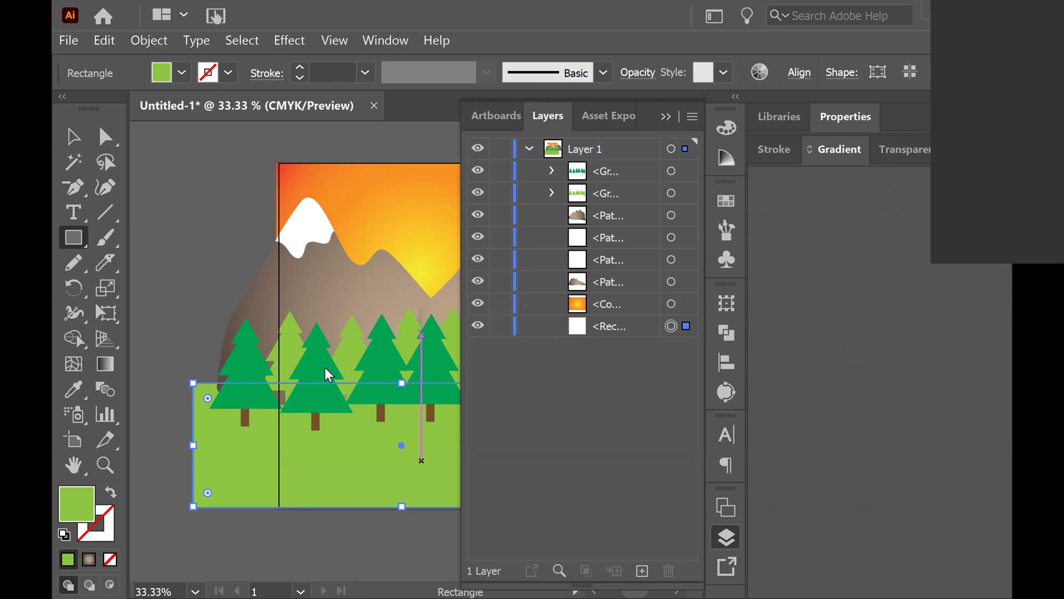
pyautogui.click(667, 116)
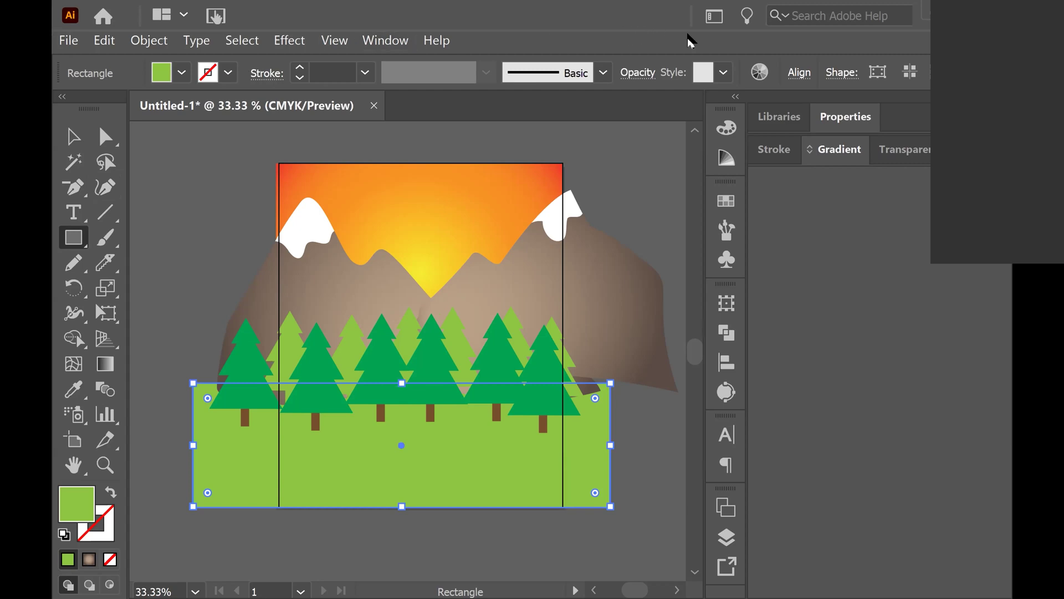
# Fill the foreground rectangle with white and deselect it
pyautogui.click(727, 128)
pyautogui.click(493, 150)
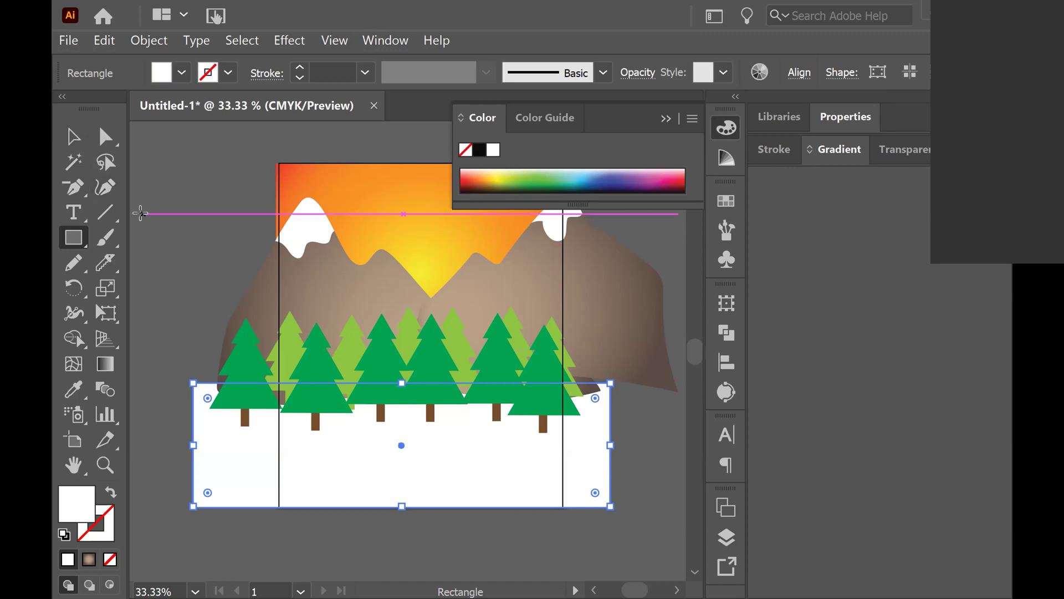
pyautogui.click(74, 135)
pyautogui.click(210, 210)
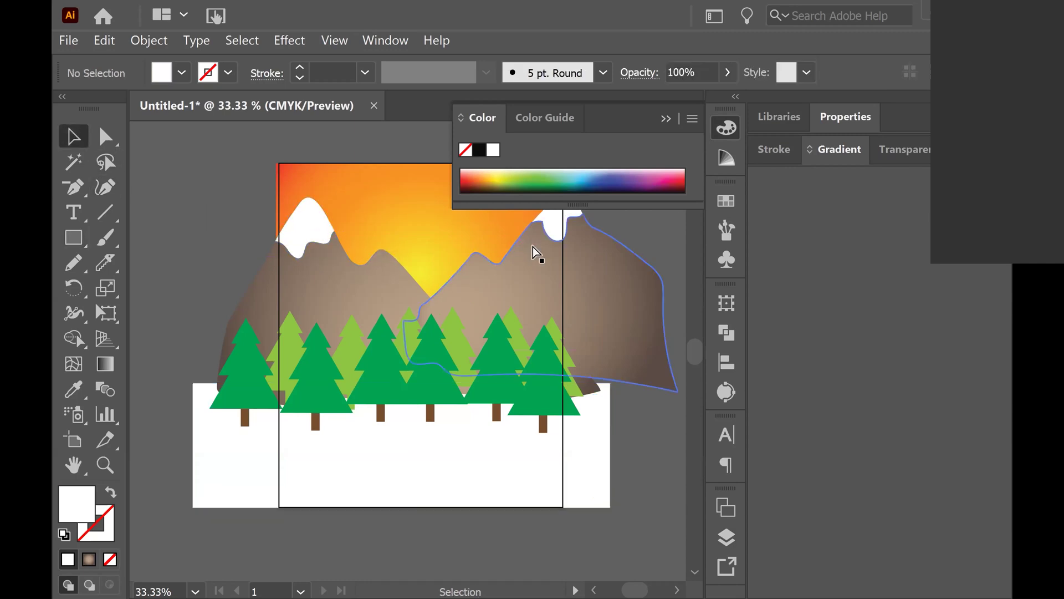
# Place a single dark green tree on the white foreground, slightly below the front row of trees
pyautogui.hotkey('ctrl', '=')
pyautogui.hotkey('ctrl', '=')
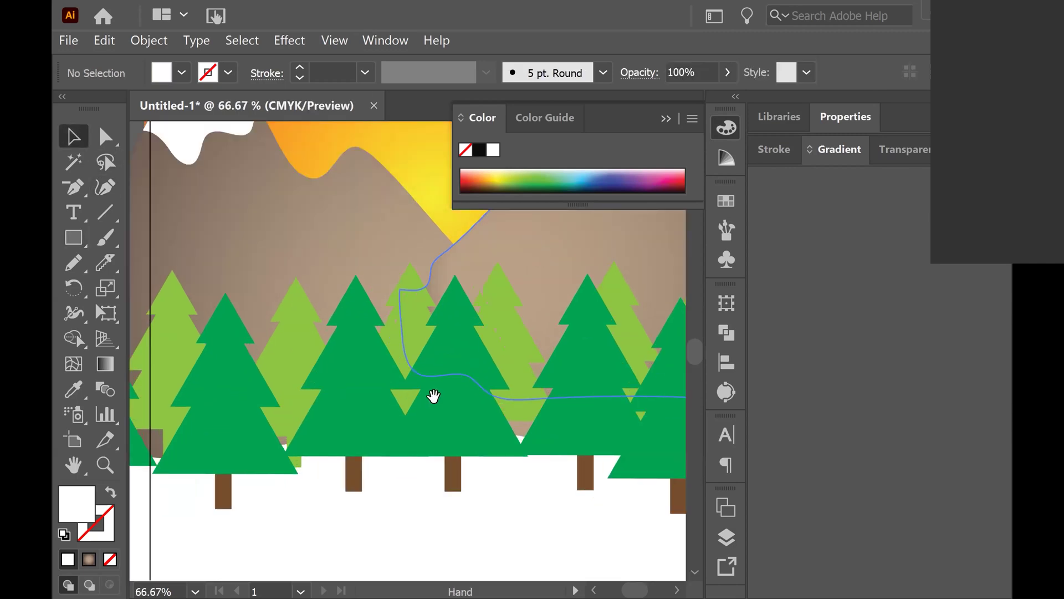
pyautogui.moveTo(527, 278); pyautogui.dragTo(622, 171)
pyautogui.moveTo(186, 349); pyautogui.dragTo(433, 352)
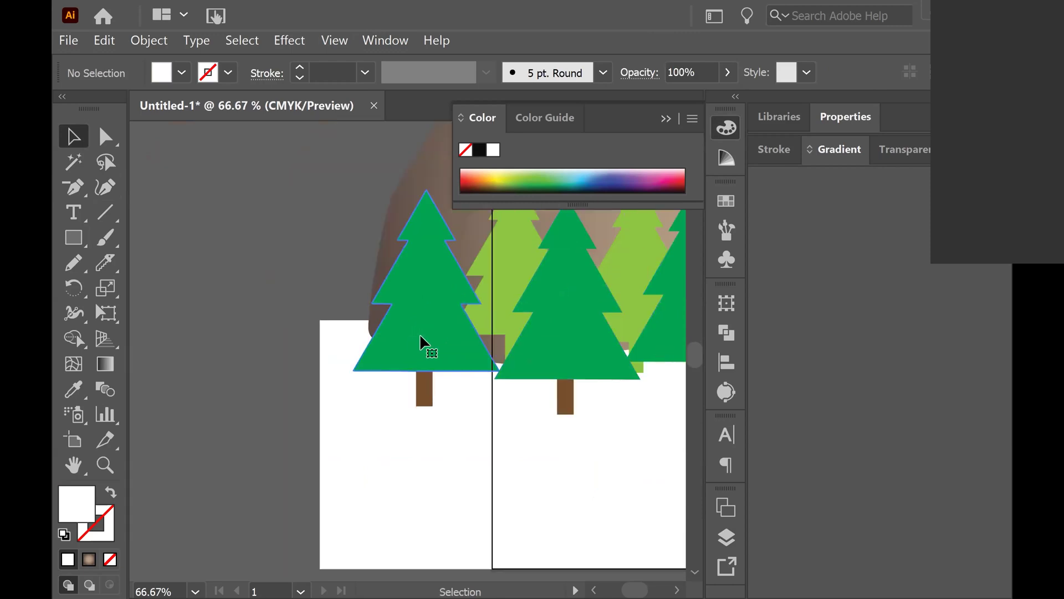
pyautogui.click(422, 338)
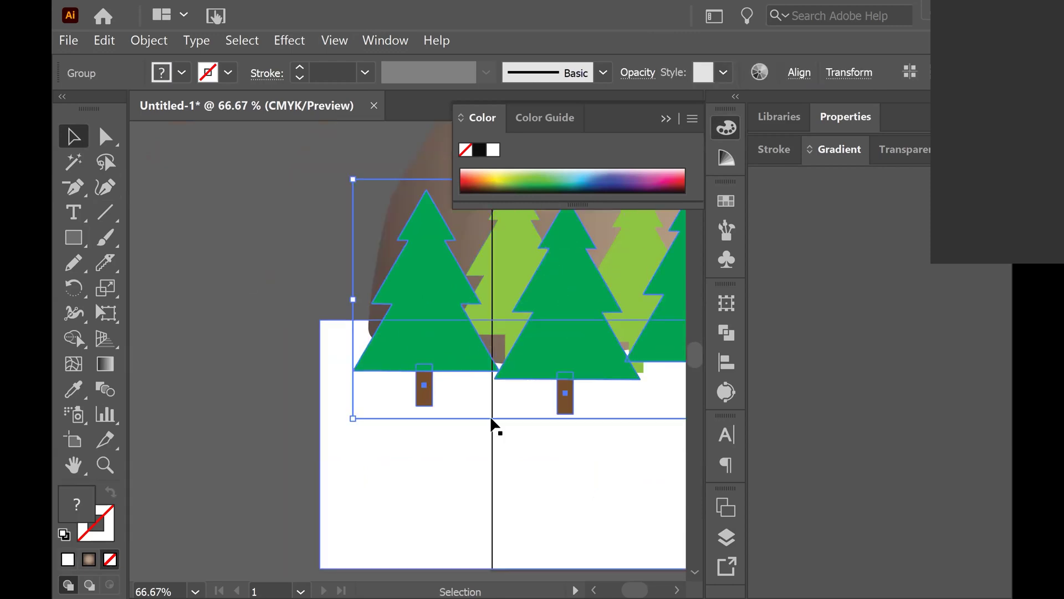
pyautogui.press('ctrl')
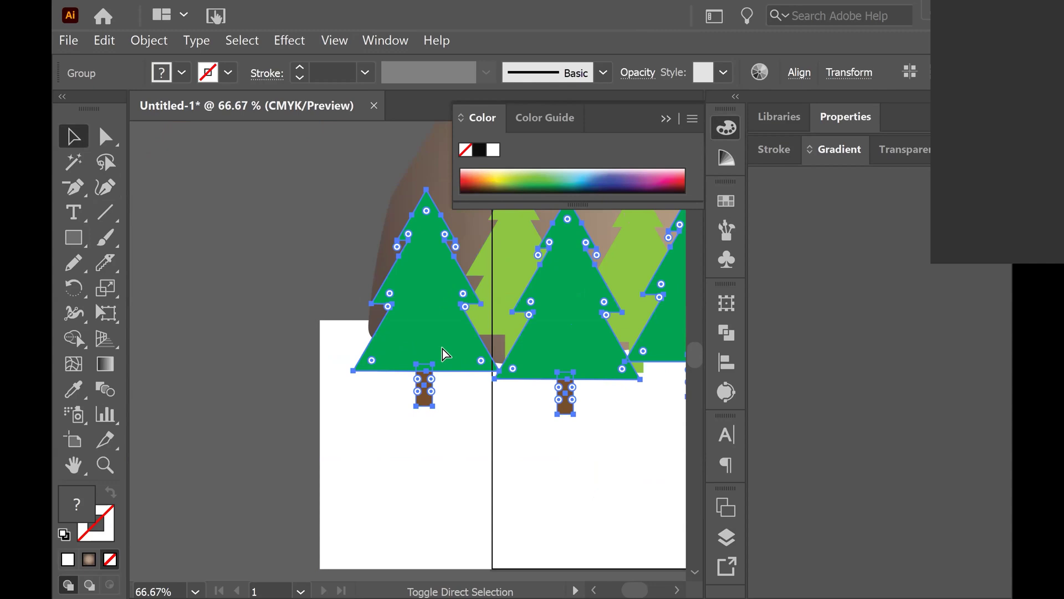
pyautogui.click(311, 327)
pyautogui.click(465, 311)
pyautogui.moveTo(428, 327); pyautogui.dragTo(445, 238)
pyautogui.scroll(5, 397, 380)
pyautogui.hscroll(2, 396, 380)
pyautogui.moveTo(396, 381); pyautogui.dragTo(429, 381)
pyautogui.hotkey('ctrl', '=')
pyautogui.hotkey('ctrl', '=')
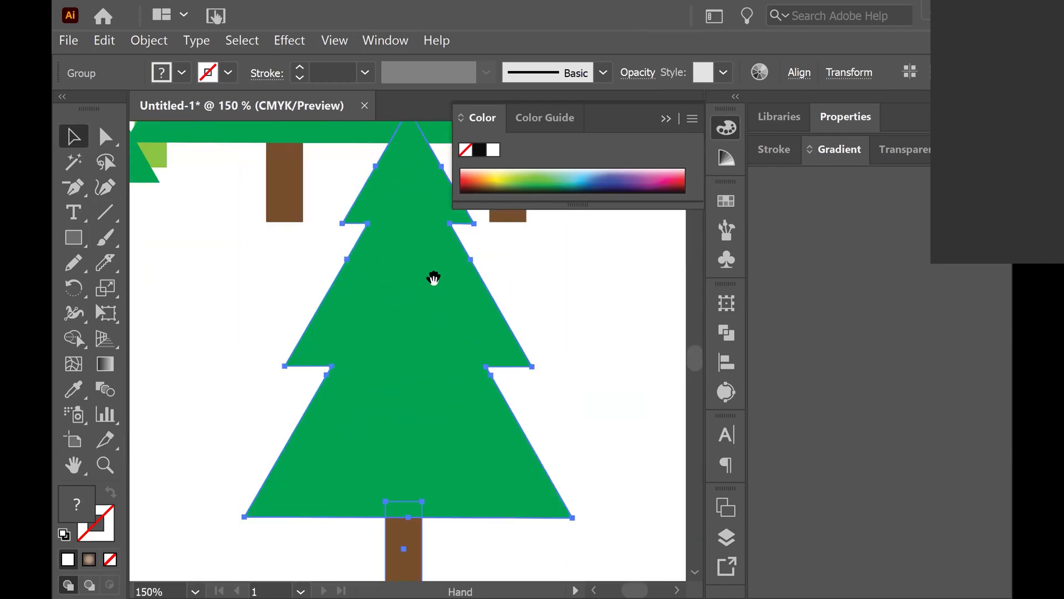
pyautogui.scroll(-2, 432, 266)
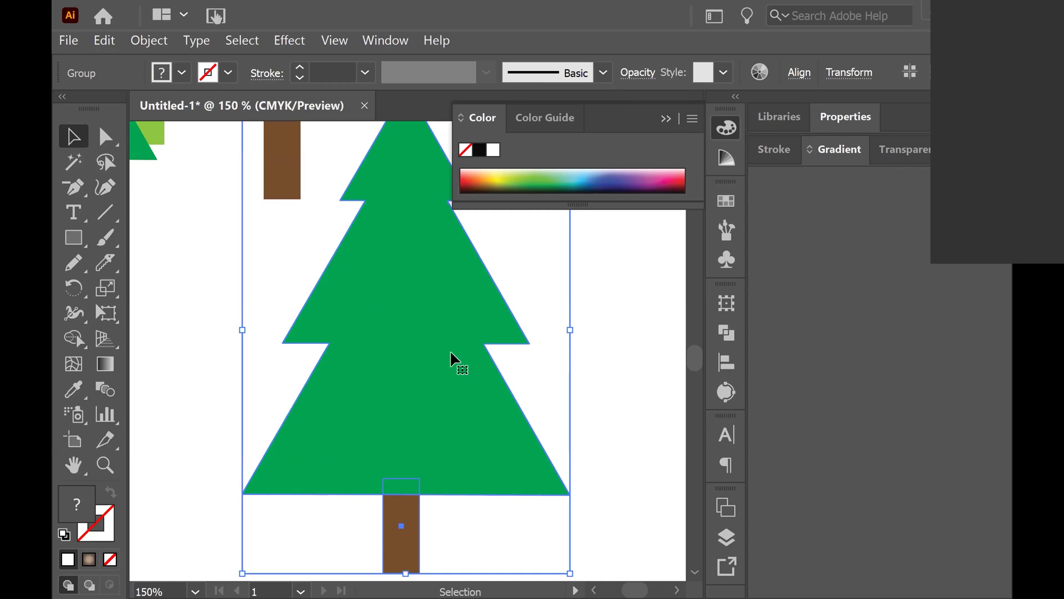
# Draw a small triangle with the Star tool beside the foreground tree and fill it with maroon
pyautogui.click(76, 239)
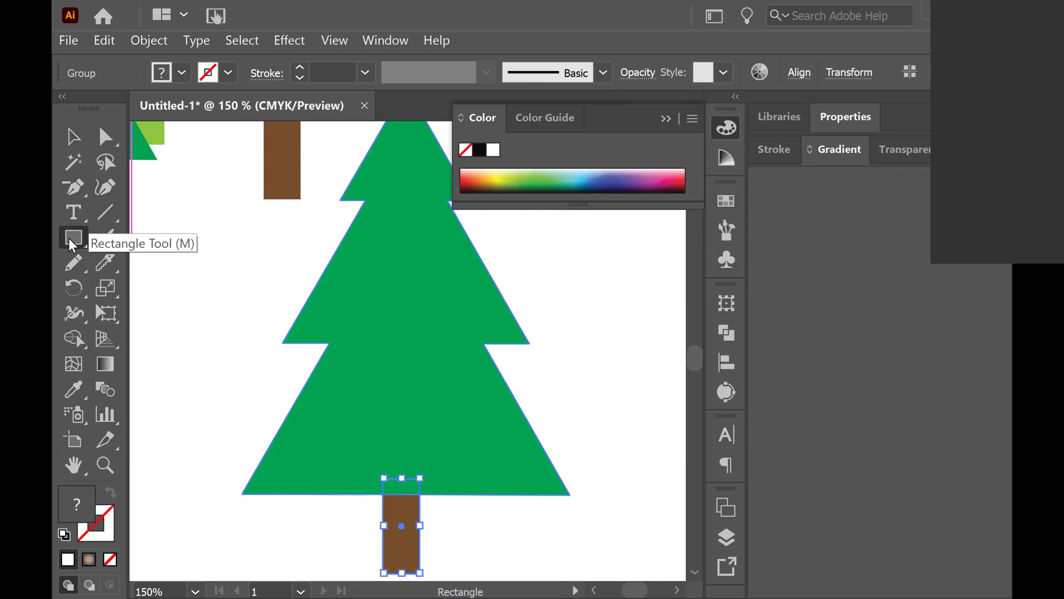
pyautogui.moveTo(73, 244); pyautogui.dragTo(181, 341)
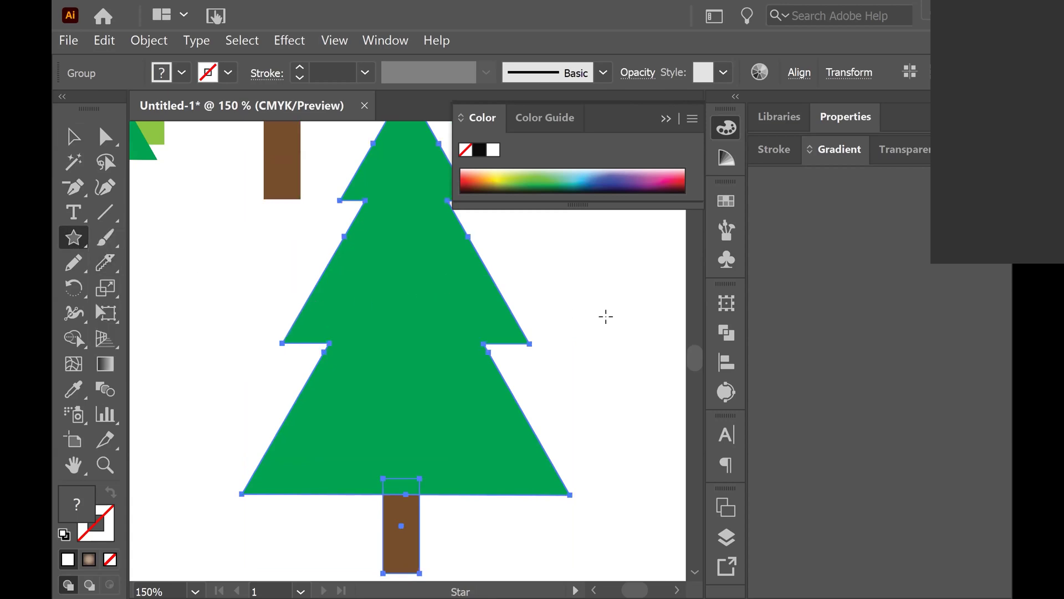
pyautogui.moveTo(551, 268); pyautogui.dragTo(588, 302)
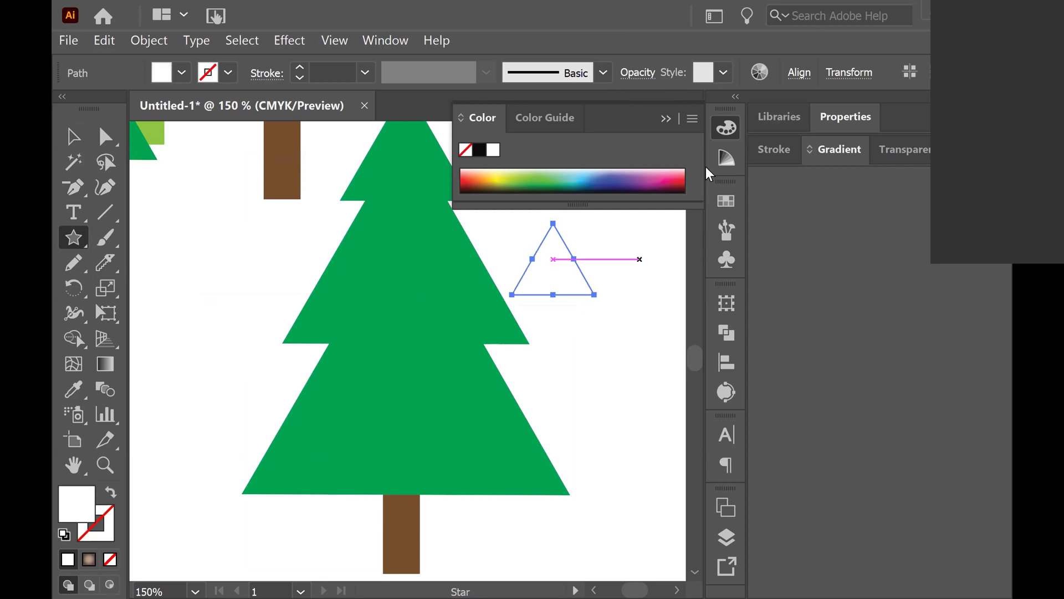
pyautogui.click(653, 176)
pyautogui.click(69, 139)
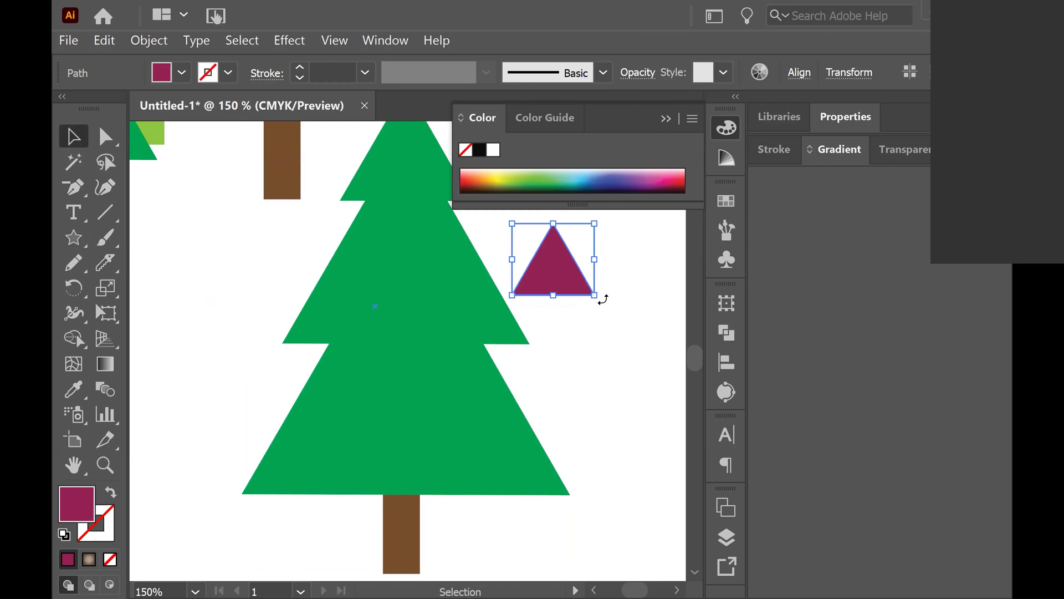
# Rotate the maroon triangle and place it over the outer edge of the tree's middle tier, near its right tip
pyautogui.moveTo(600, 300); pyautogui.dragTo(516, 332)
pyautogui.press('a')
pyautogui.hotkey('ctrl', '=')
pyautogui.hotkey('ctrl', '=')
pyautogui.press('v')
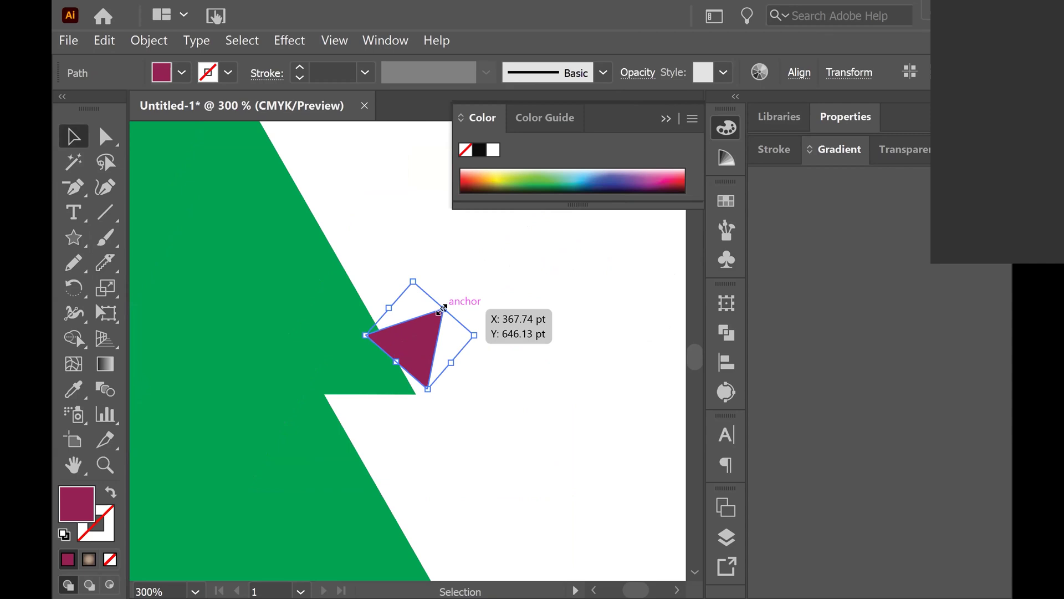
# Delete the extra midpoint anchors from the maroon triangle's sides with the Pen tool
pyautogui.press('a')
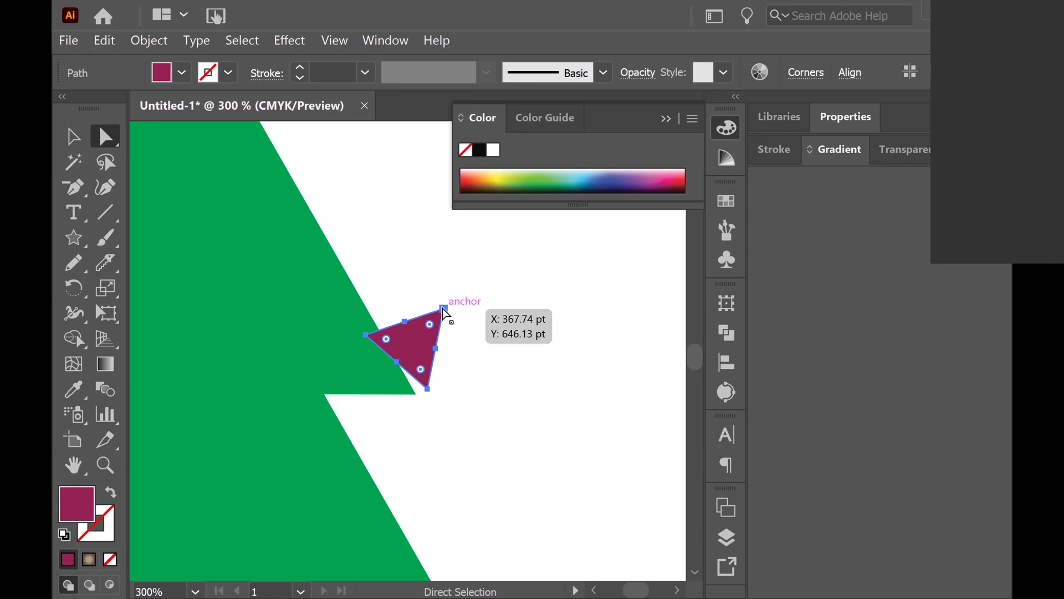
pyautogui.press('p')
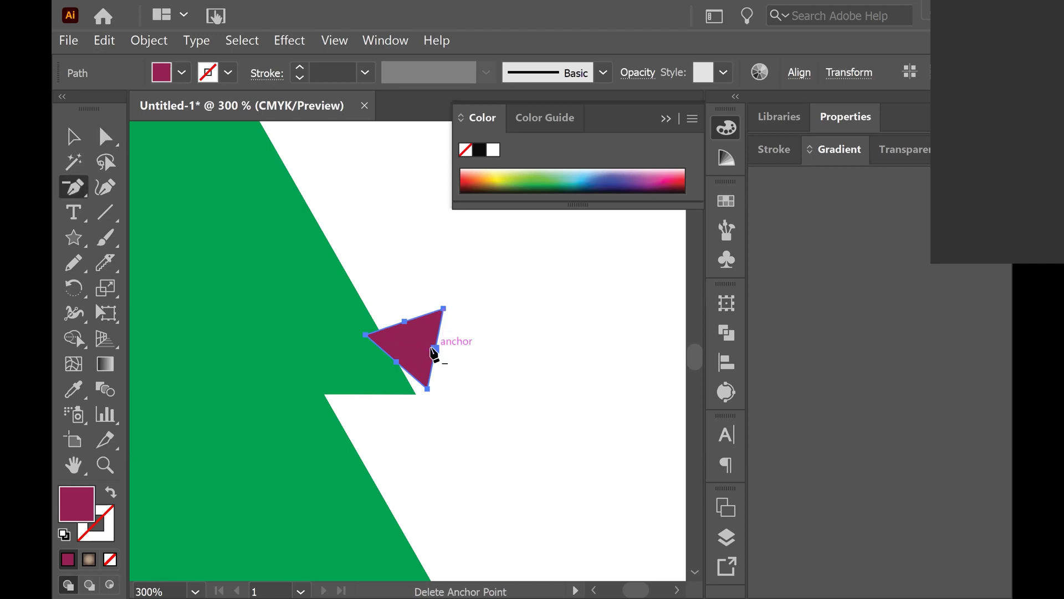
pyautogui.click(435, 348)
pyautogui.click(404, 321)
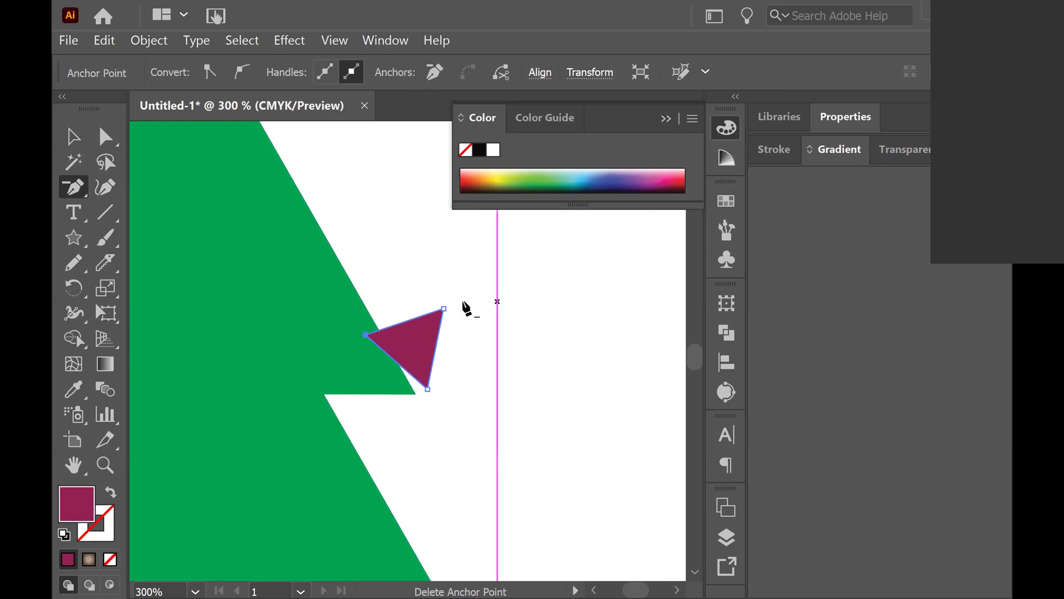
# Reshape the maroon triangle into a narrow wedge by moving its corners, with the lowest corner on the tier's right tip
pyautogui.click(113, 143)
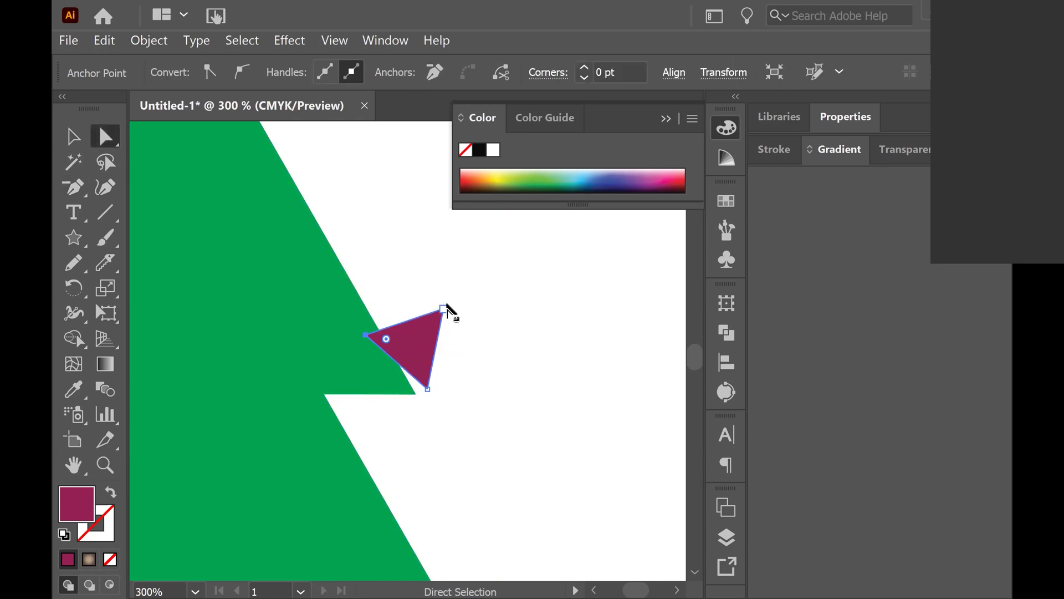
pyautogui.moveTo(444, 312); pyautogui.dragTo(405, 360)
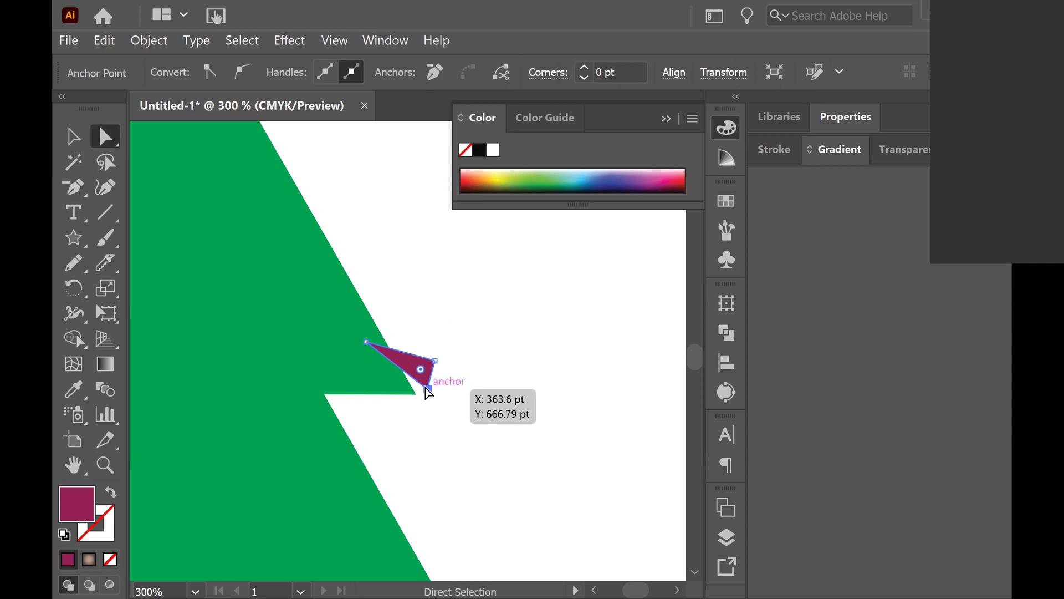
pyautogui.click(427, 389)
pyautogui.moveTo(433, 396); pyautogui.dragTo(416, 394)
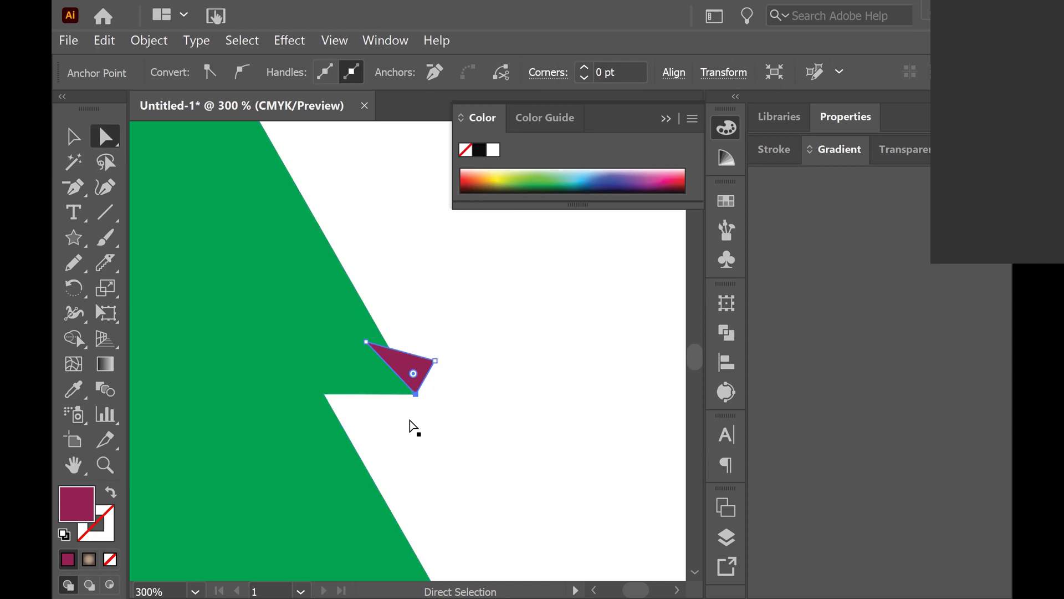
# Try to subtract the maroon wedge from the grouped foreground tree with Minus Front, undoing each attempt
pyautogui.press('v')
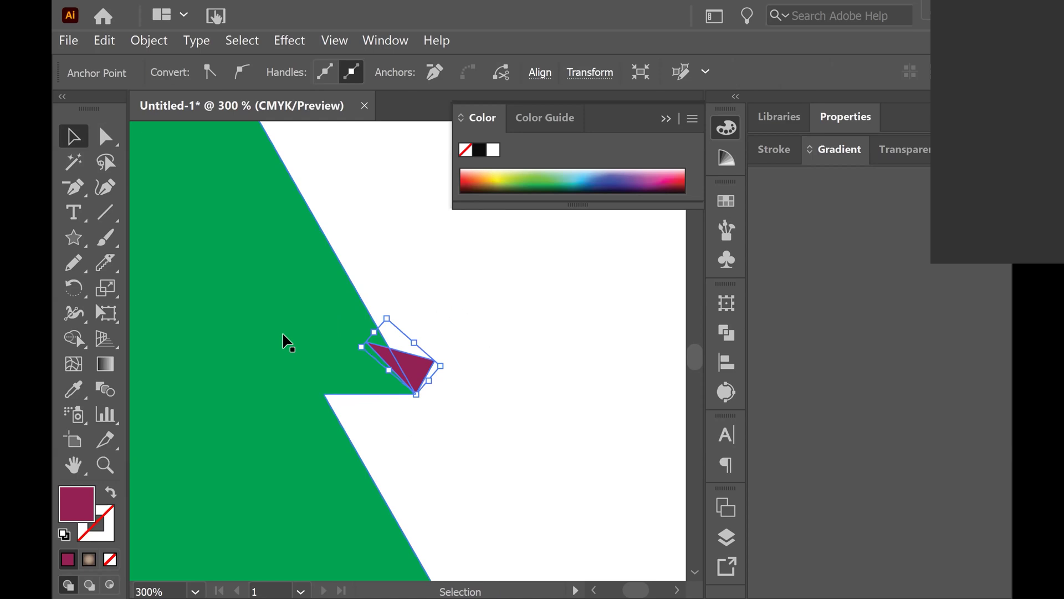
pyautogui.keyDown('shift'); pyautogui.click(409, 368); pyautogui.keyUp('shift')
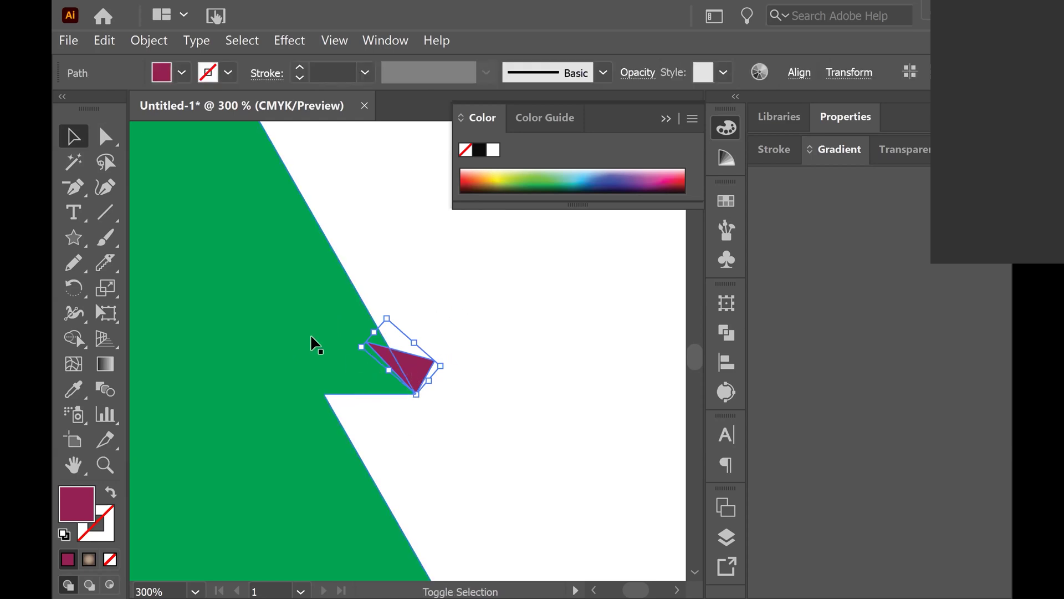
pyautogui.keyDown('shift'); pyautogui.click(312, 338); pyautogui.keyUp('shift')
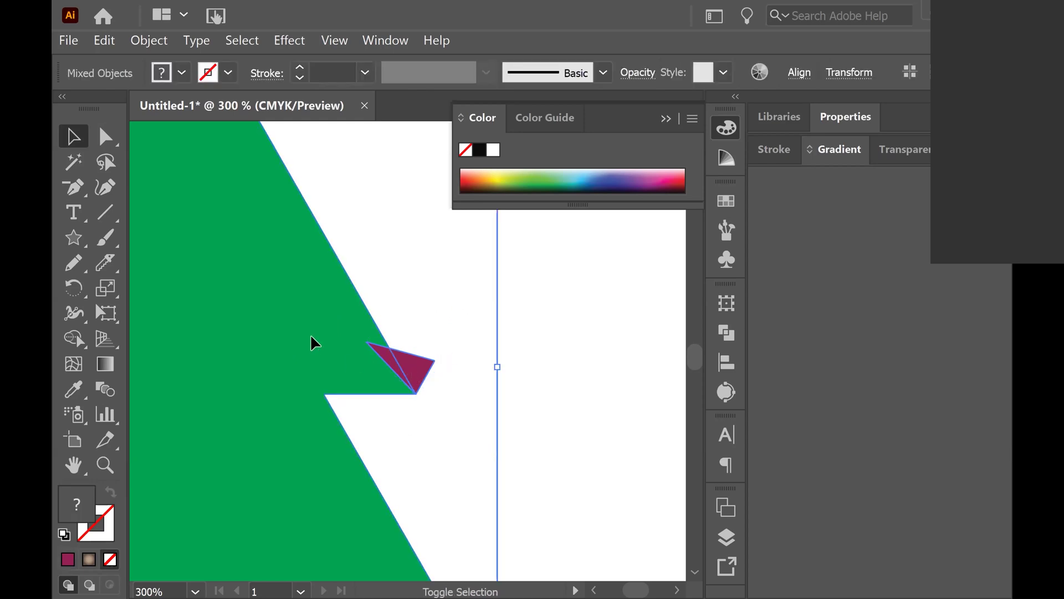
pyautogui.click(728, 332)
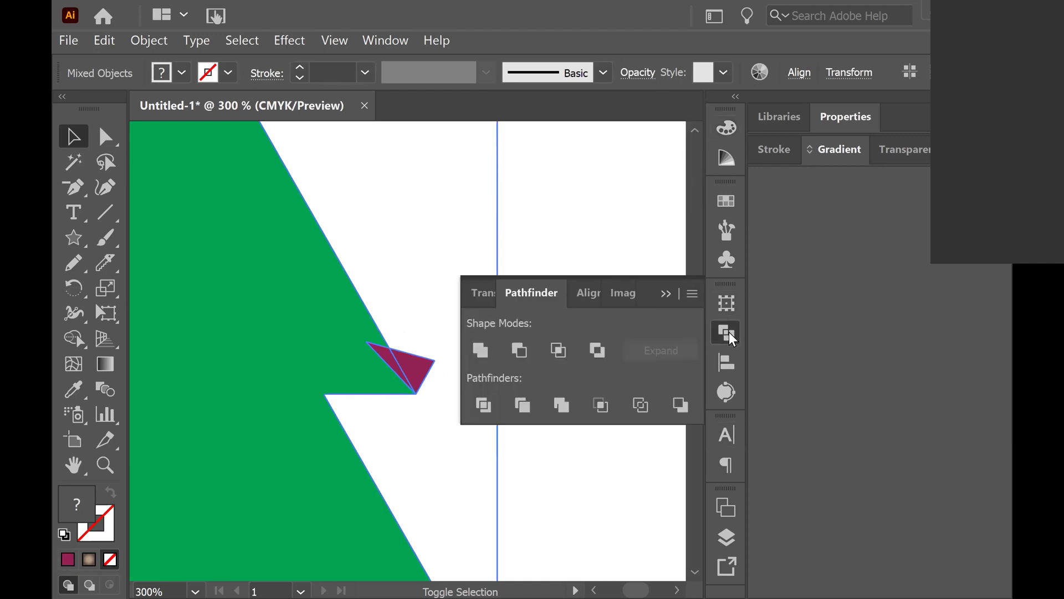
pyautogui.click(520, 350)
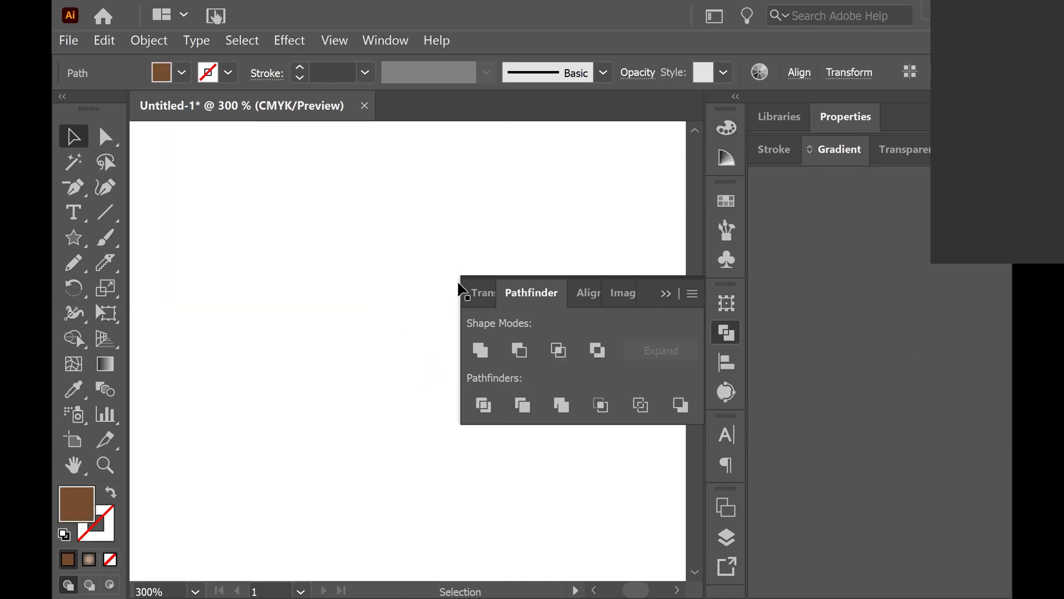
pyautogui.hotkey('ctrl', 'z')
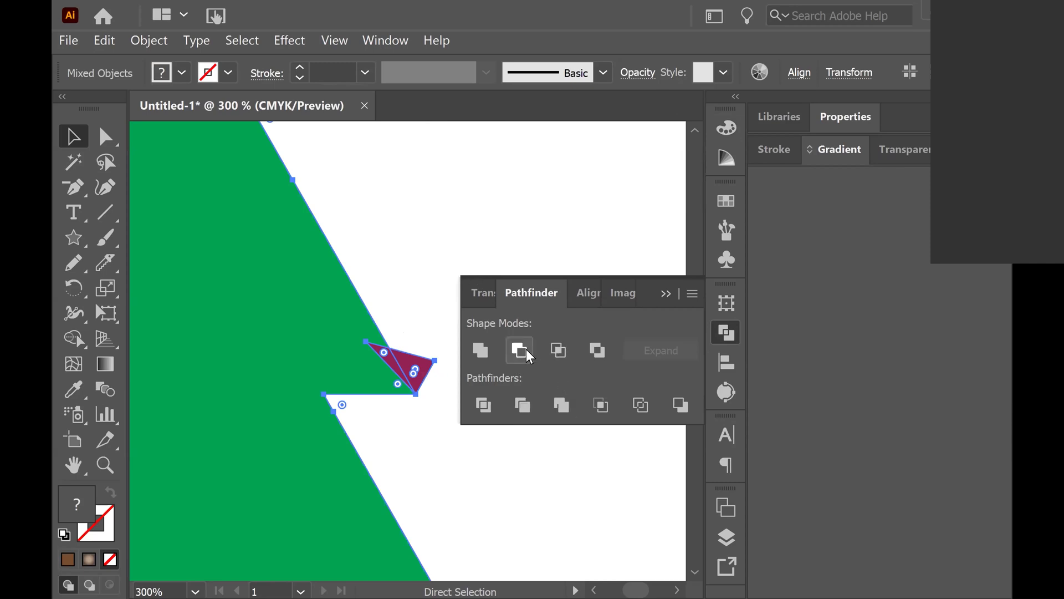
pyautogui.click(454, 239)
pyautogui.click(410, 371)
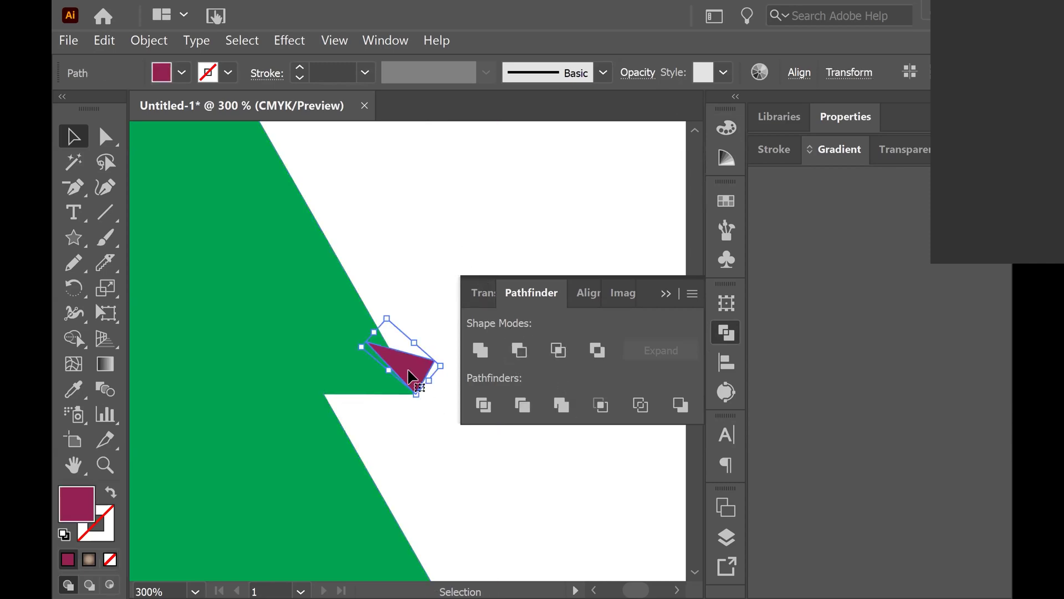
pyautogui.keyDown('shift'); pyautogui.click(329, 363); pyautogui.keyUp('shift')
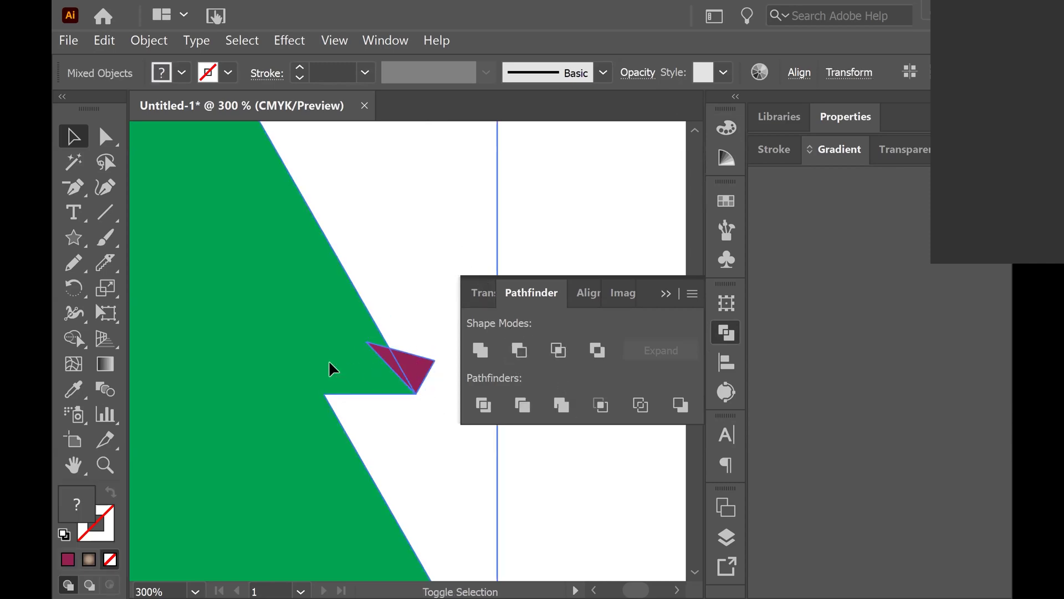
pyautogui.click(521, 350)
pyautogui.hotkey('ctrl', '-')
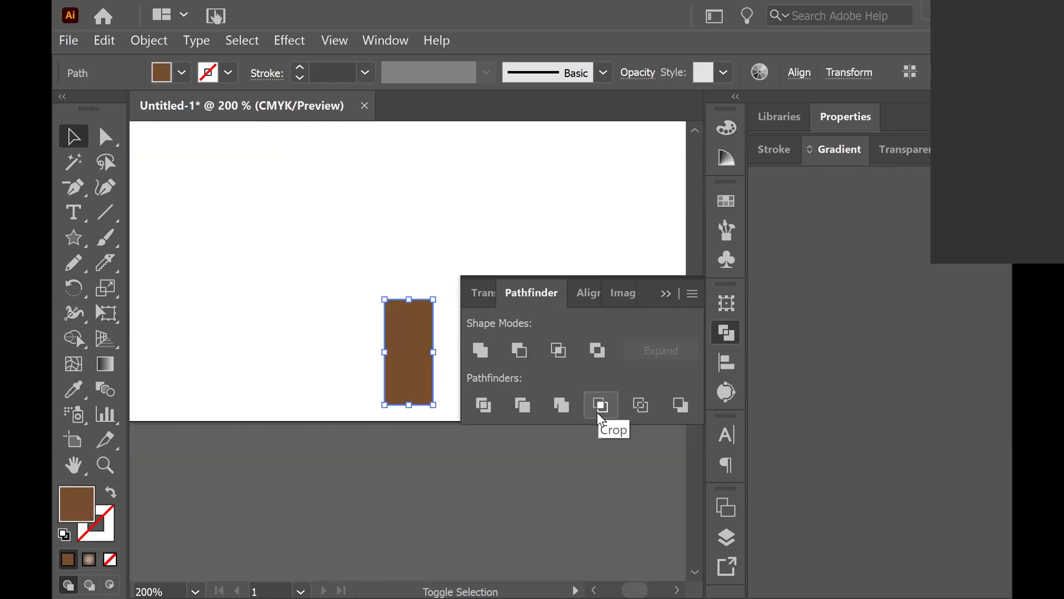
pyautogui.hotkey('ctrl', '-')
pyautogui.hotkey('ctrl', '-')
pyautogui.hotkey('ctrl', 'z')
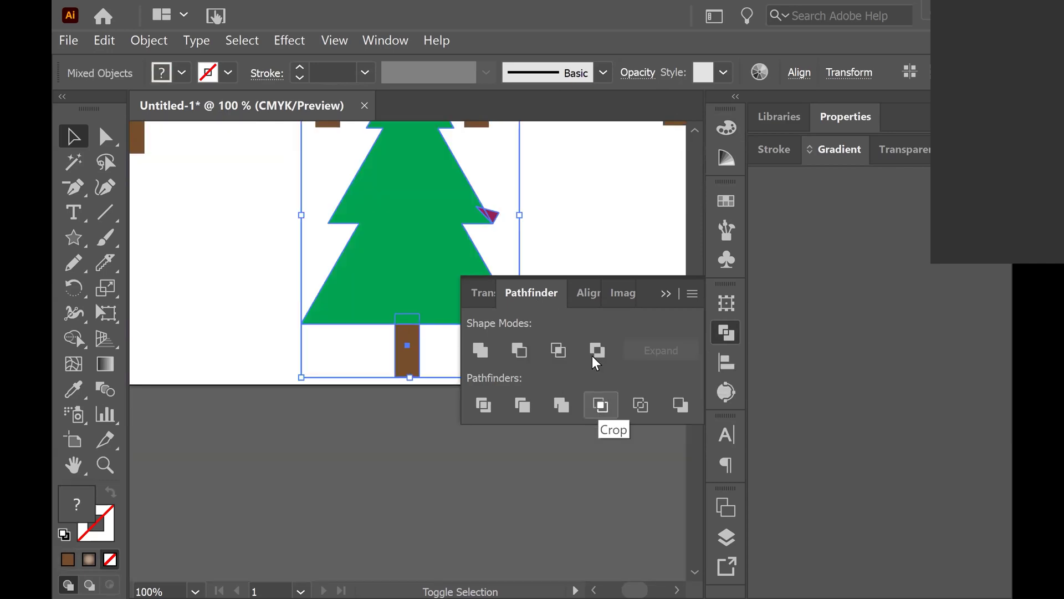
# Ungroup the foreground tree into separate foliage and trunk shapes
pyautogui.click(500, 206)
pyautogui.click(401, 348)
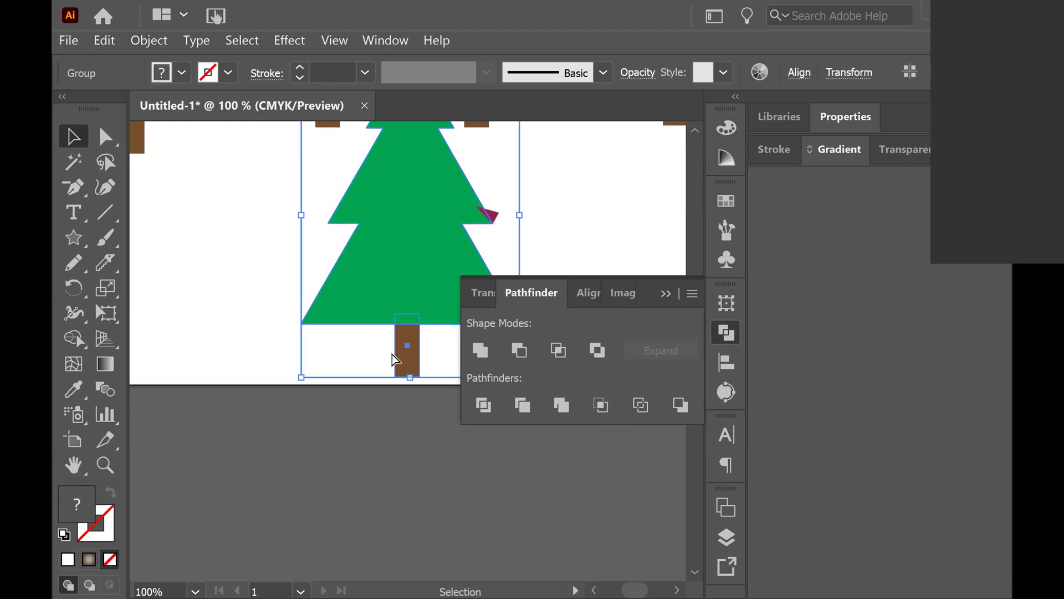
pyautogui.hotkey('ctrl', 'shift', 'g')
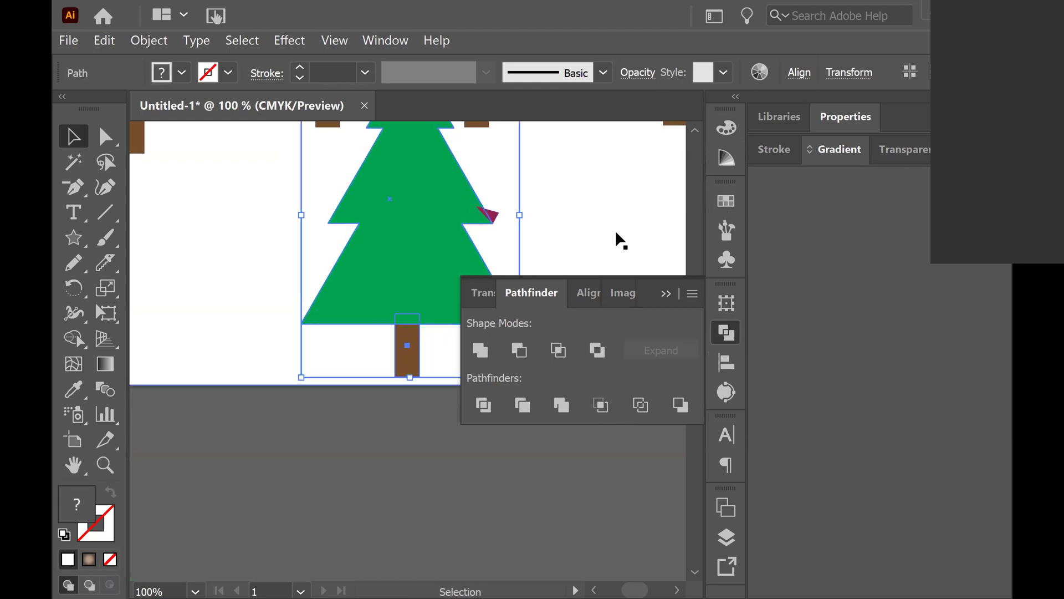
# Try cutting a notch in the tree's green foliage by subtracting the maroon wedge with Minus Front, and undo the cut
pyautogui.click(511, 221)
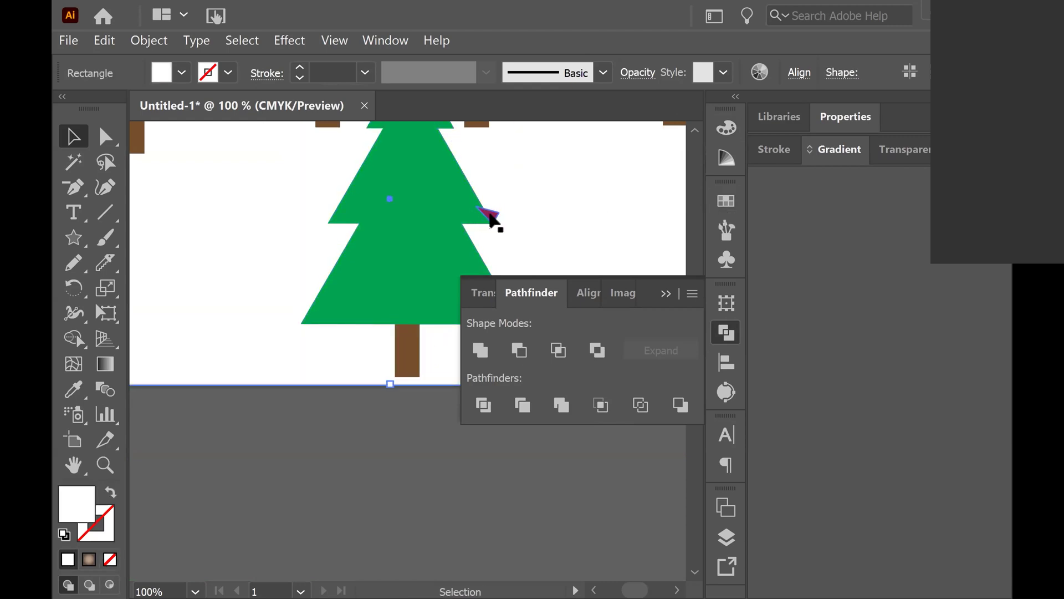
pyautogui.click(489, 215)
pyautogui.keyDown('shift'); pyautogui.click(451, 212); pyautogui.keyUp('shift')
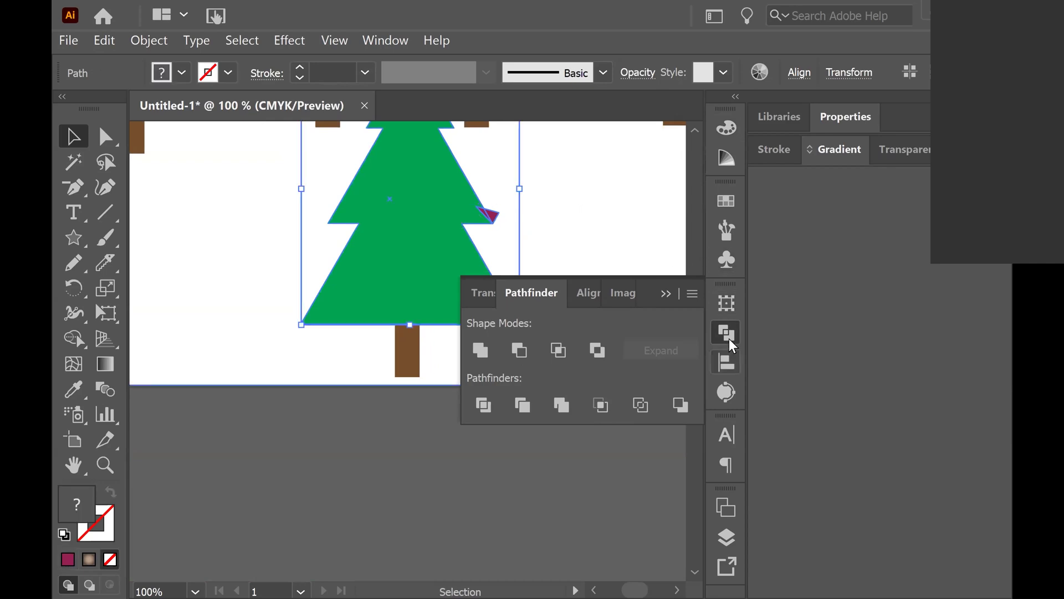
pyautogui.click(519, 350)
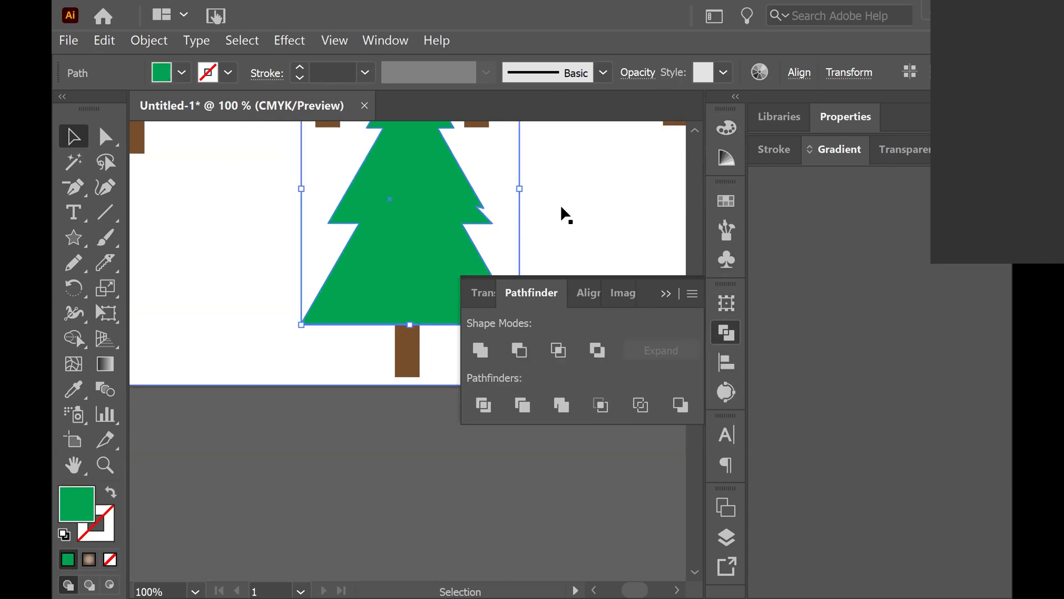
pyautogui.press('ctrl')
pyautogui.hotkey('ctrl', '+')
pyautogui.hotkey('ctrl', '+')
pyautogui.hotkey('ctrl', '+')
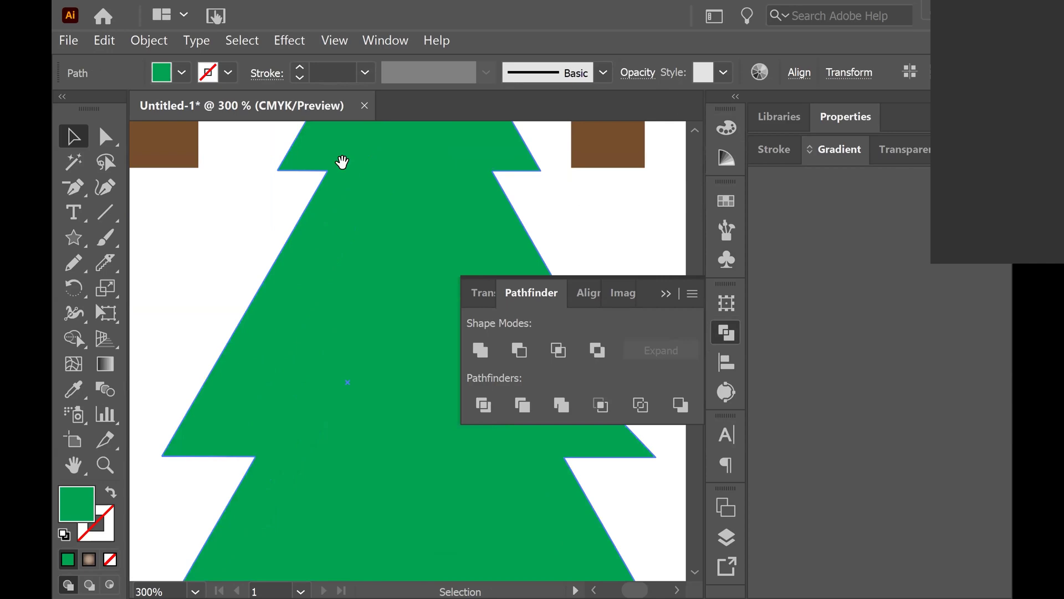
pyautogui.moveTo(619, 222); pyautogui.dragTo(427, 364)
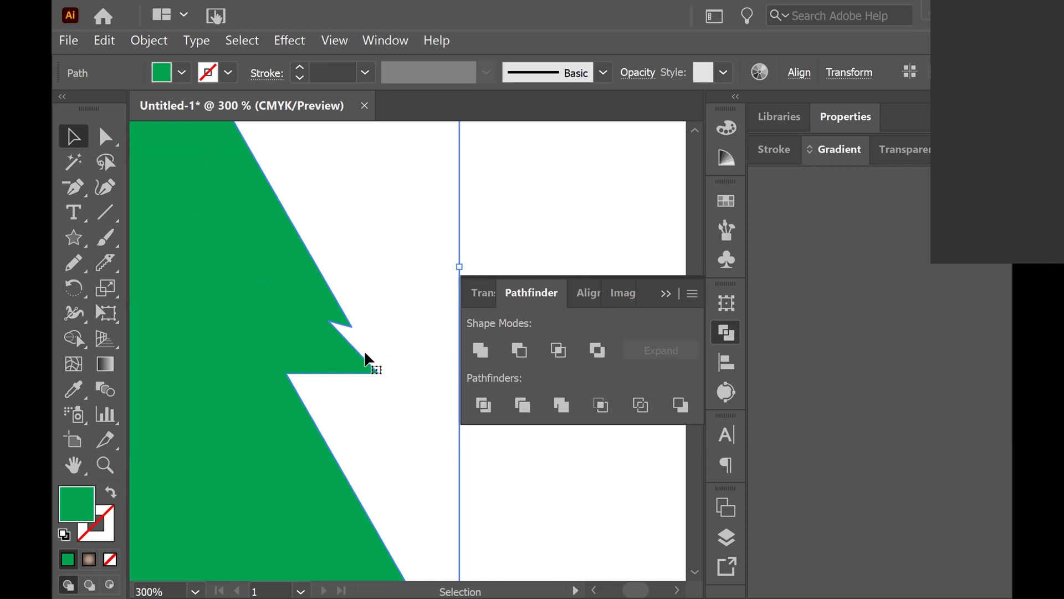
pyautogui.moveTo(367, 354); pyautogui.dragTo(382, 348)
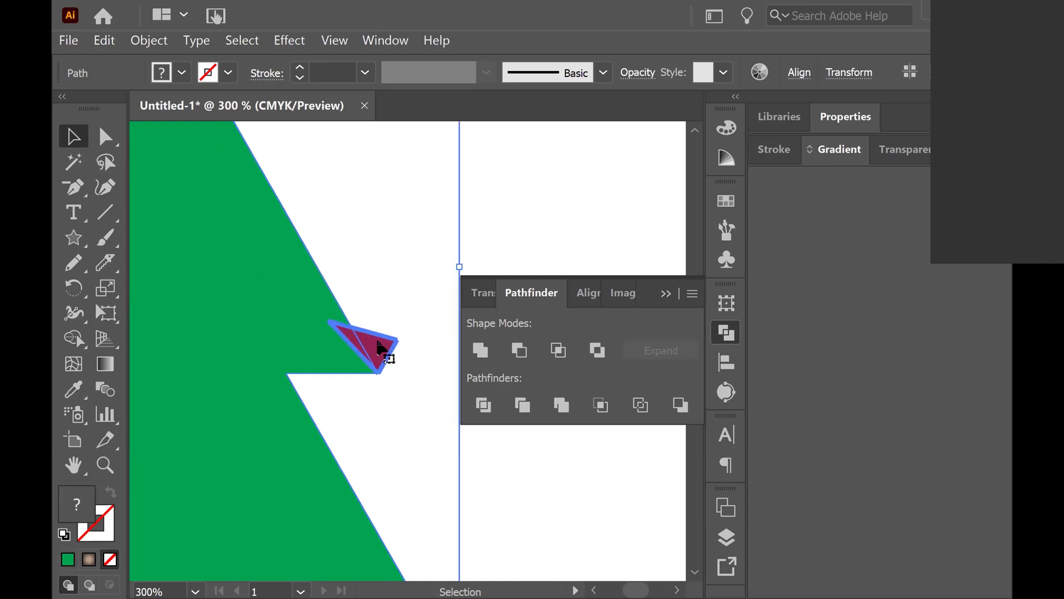
# Duplicate the maroon wedge and place the copy higher along the same edge of the tree's middle tier
pyautogui.click(401, 314)
pyautogui.click(381, 351)
pyautogui.keyDown('ctrl'); pyautogui.click(382, 360); pyautogui.keyUp('ctrl')
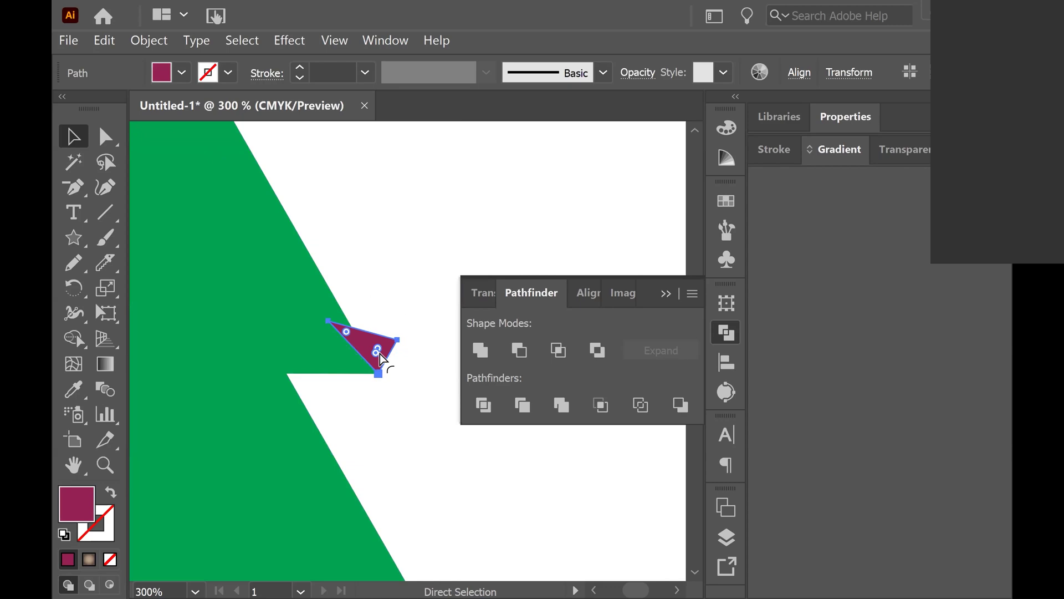
pyautogui.moveTo(377, 358); pyautogui.dragTo(320, 262)
# Try subtracting both maroon wedges from the green foliage with Minus Front, and undo the cut
pyautogui.click(373, 351)
pyautogui.keyDown('shift'); pyautogui.click(321, 257); pyautogui.keyUp('shift')
pyautogui.hotkey('ctrl', 'a')
pyautogui.click(519, 350)
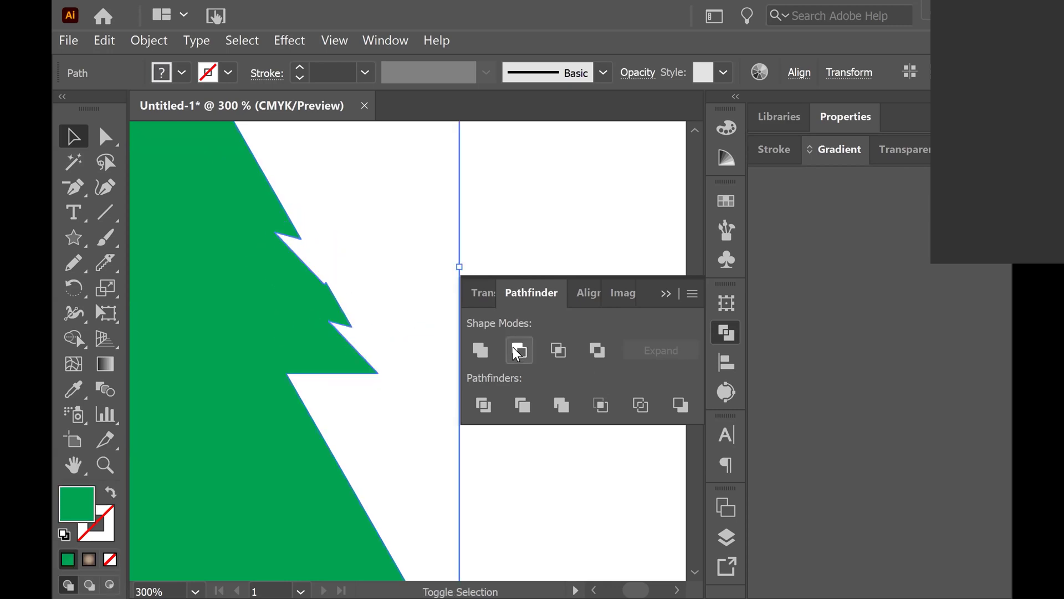
pyautogui.click(331, 288)
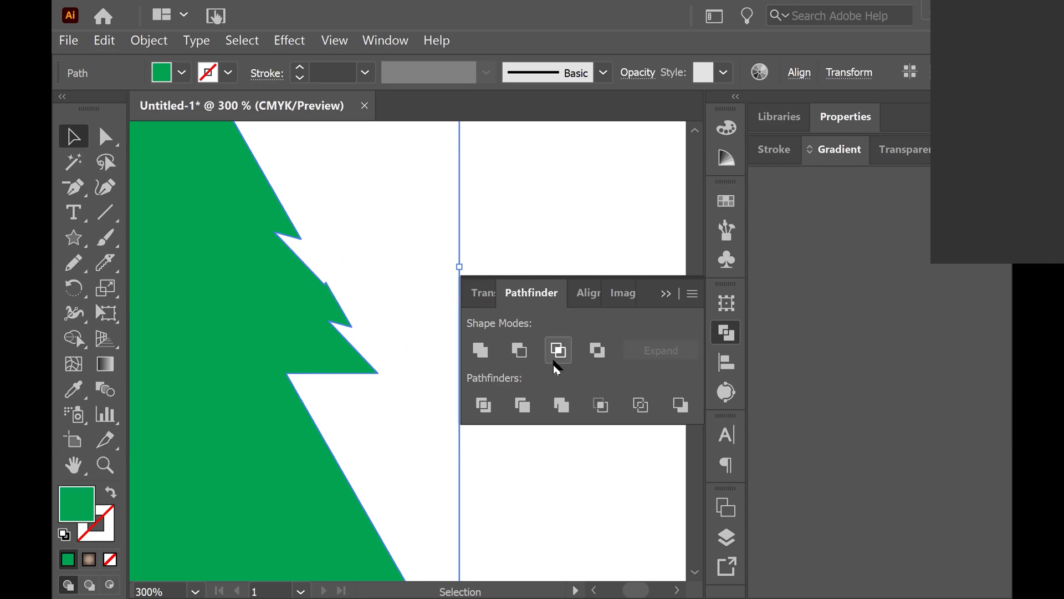
pyautogui.click(377, 255)
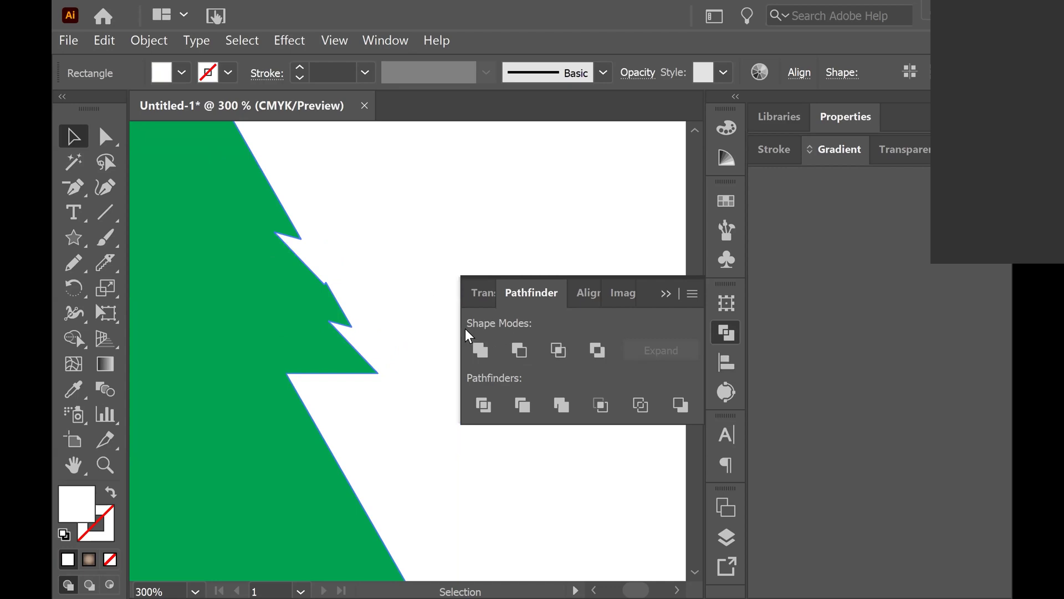
pyautogui.click(329, 287)
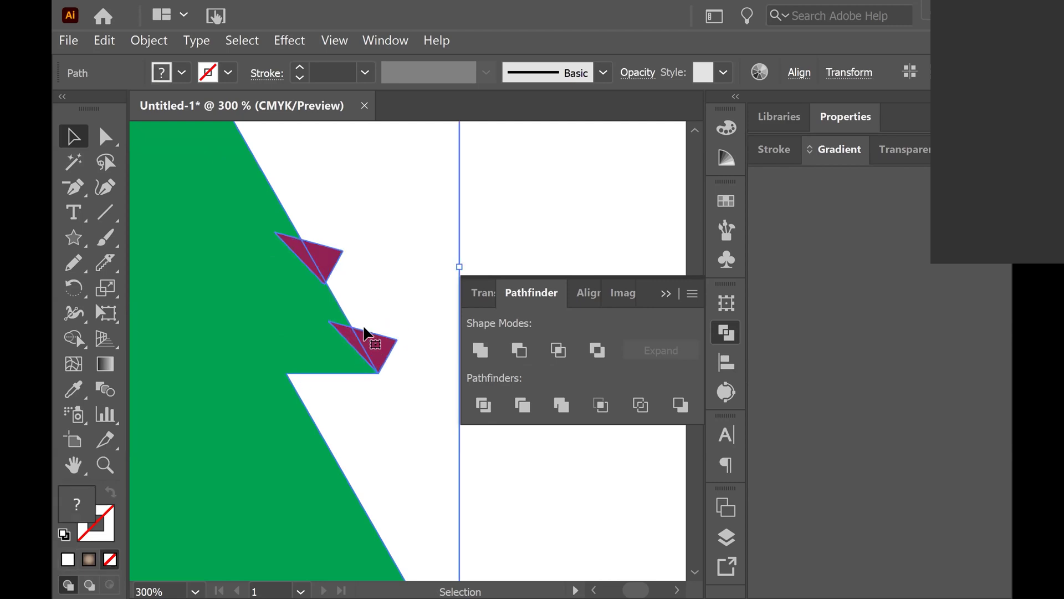
# Draw a closed jagged freehand shape with the Pencil tool over the left edge of the foreground tree's middle tier
pyautogui.click(332, 271)
pyautogui.click(386, 256)
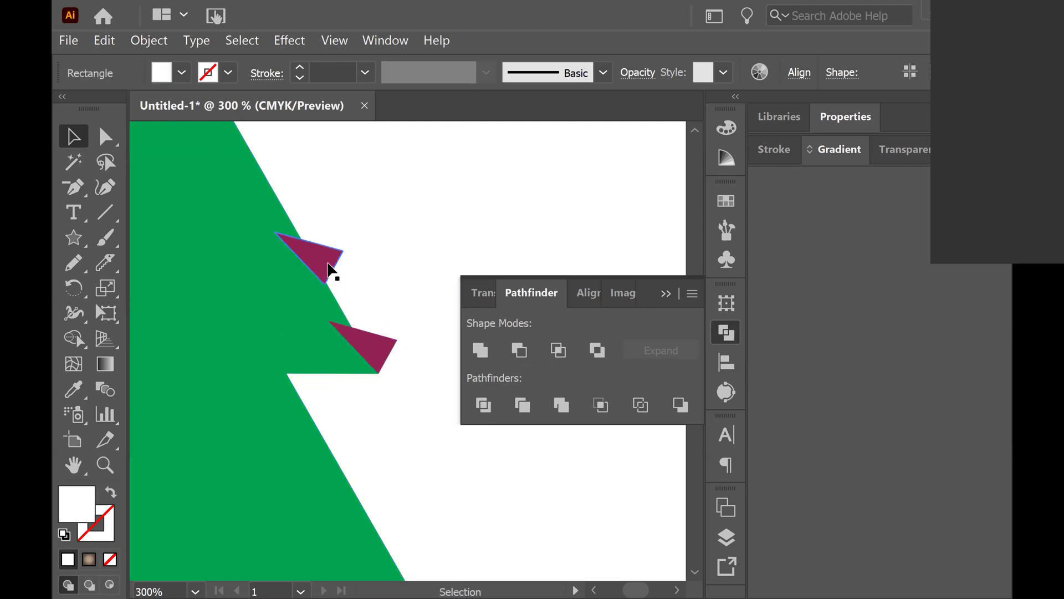
pyautogui.moveTo(324, 260); pyautogui.dragTo(326, 268)
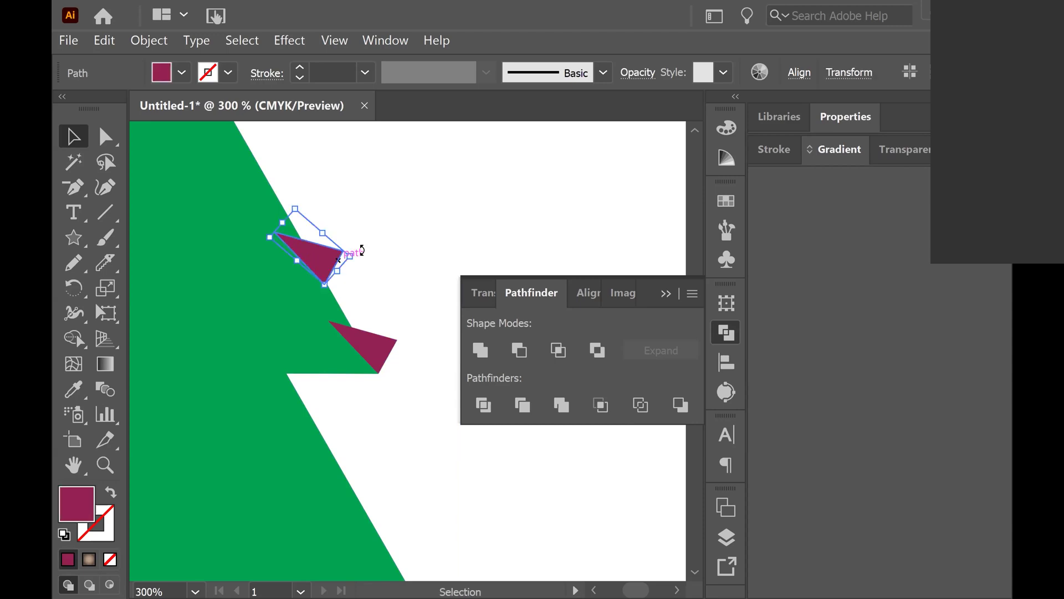
pyautogui.moveTo(74, 268)
pyautogui.mouseDown()
pyautogui.moveTo(159, 333)
pyautogui.moveTo(165, 291)
pyautogui.mouseUp()
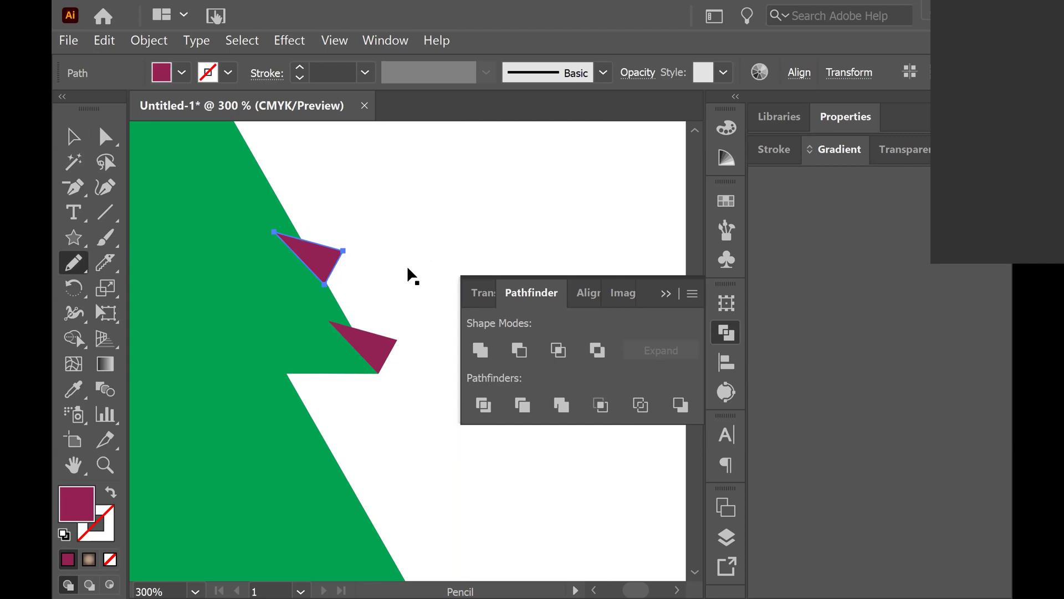
pyautogui.hotkey('ctrl', '-')
pyautogui.hotkey('ctrl', '-')
pyautogui.hotkey('ctrl', '-')
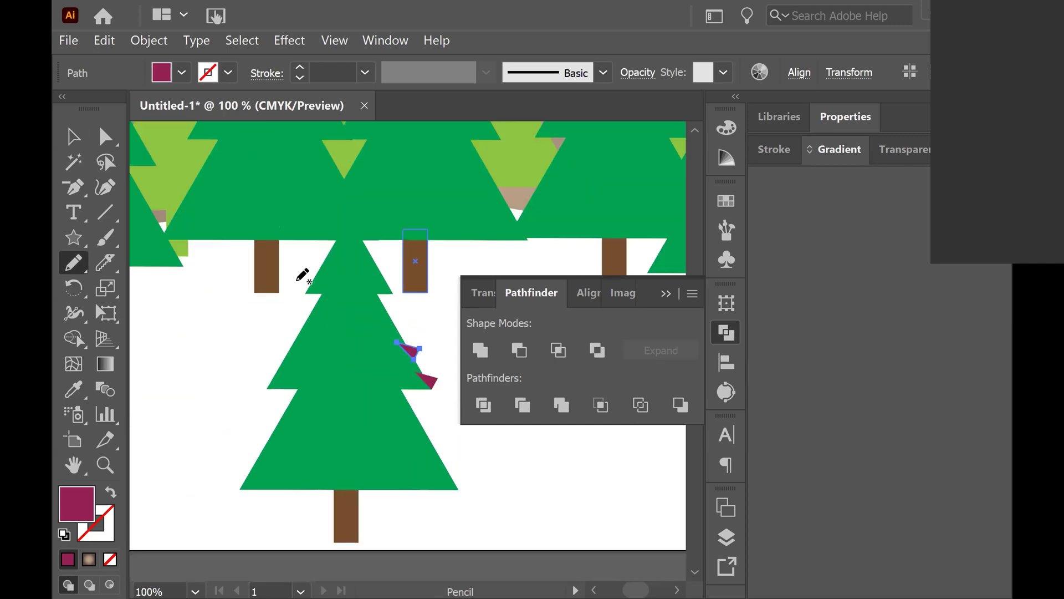
pyautogui.moveTo(325, 304)
pyautogui.mouseDown()
pyautogui.moveTo(300, 328)
pyautogui.moveTo(302, 342)
pyautogui.moveTo(279, 366)
pyautogui.moveTo(286, 374)
pyautogui.moveTo(257, 384)
pyautogui.moveTo(284, 314)
pyautogui.moveTo(323, 303)
pyautogui.mouseUp()
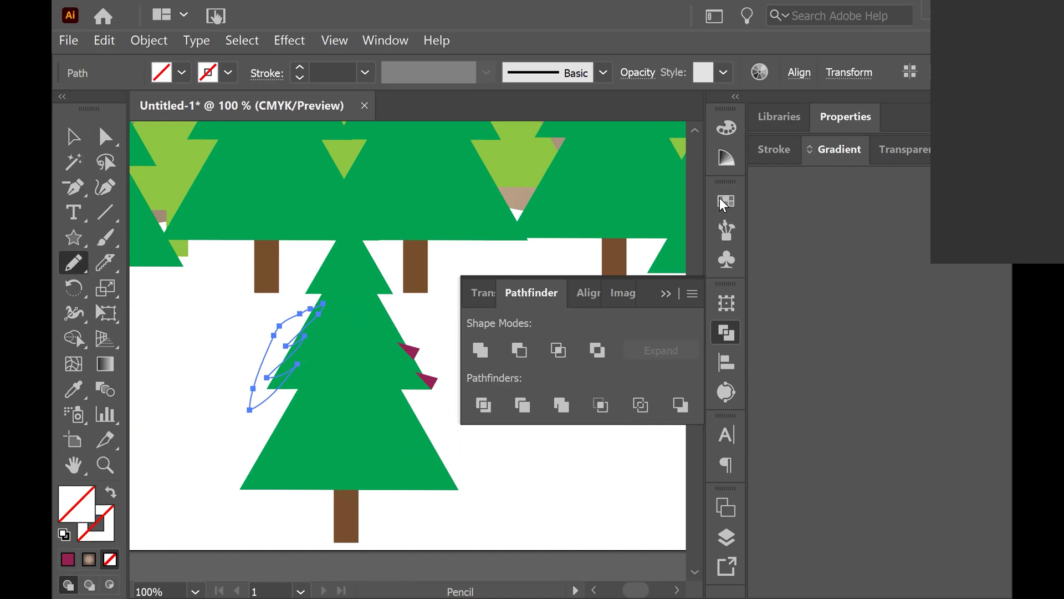
# Fill the jagged freehand shape on the foreground tree's left edge with the dark grey-brown swatch, keeping its position
pyautogui.click(725, 202)
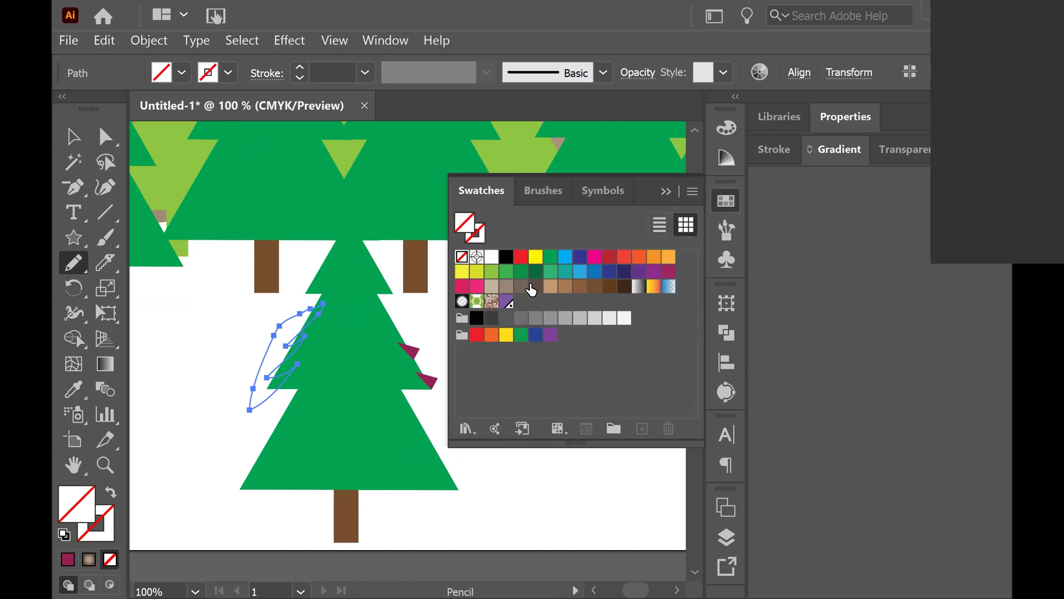
pyautogui.click(534, 286)
pyautogui.click(74, 137)
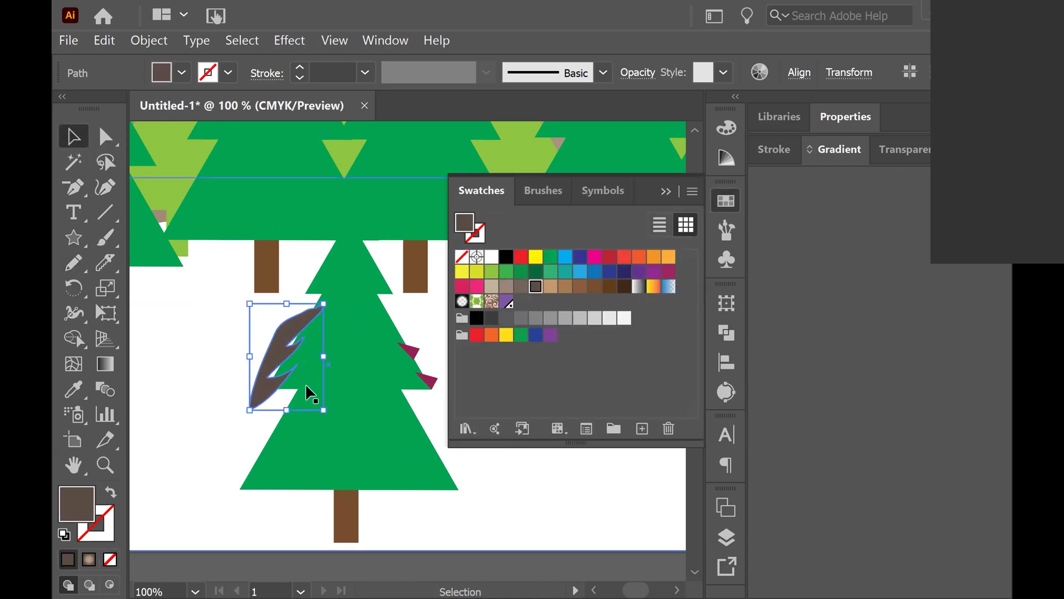
pyautogui.moveTo(294, 368); pyautogui.dragTo(298, 369)
pyautogui.hotkey('ctrl', 'z')
# Cut jagged branches into the left edge of the foreground tree's foliage by subtracting the grey-brown shape with Minus Front
pyautogui.keyDown('shift'); pyautogui.click(377, 355); pyautogui.keyUp('shift')
pyautogui.keyDown('shift'); pyautogui.click(356, 341); pyautogui.keyUp('shift')
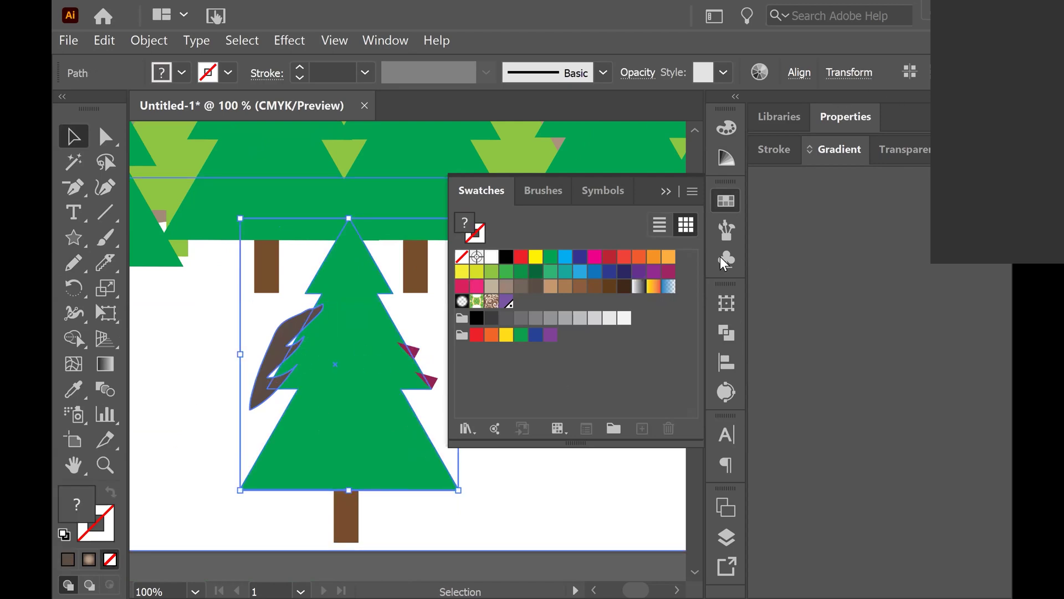
pyautogui.click(726, 331)
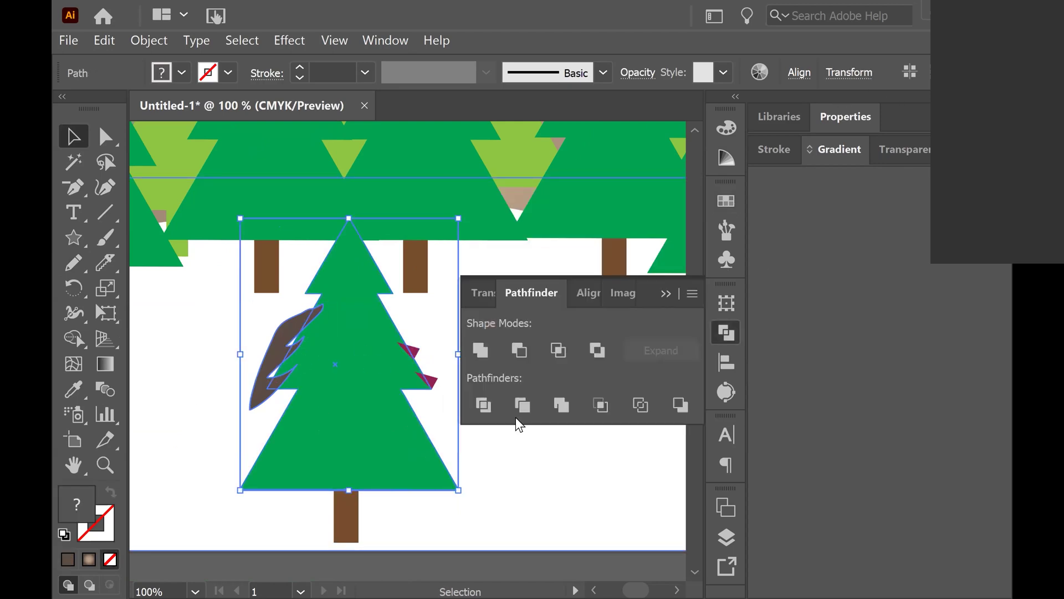
pyautogui.click(518, 350)
pyautogui.click(205, 402)
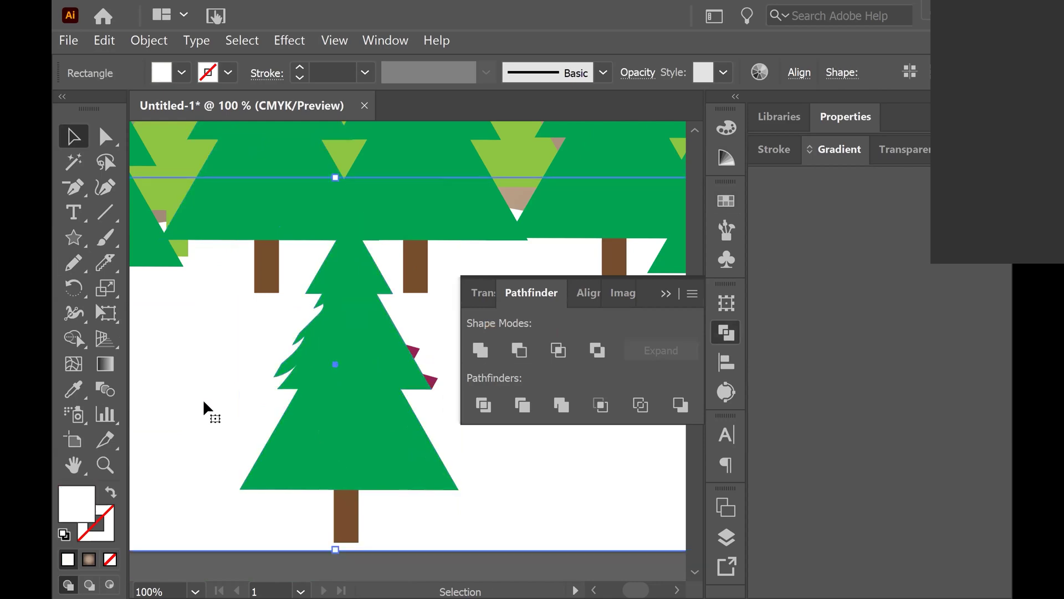
# Save the foreground tree's green as a new CMYK spot color swatch, C=100 M=0 Y=100 K=0, and add it to the Illustrator library
pyautogui.press('space')
pyautogui.moveTo(372, 407); pyautogui.dragTo(409, 442)
pyautogui.hotkey('ctrl', '-')
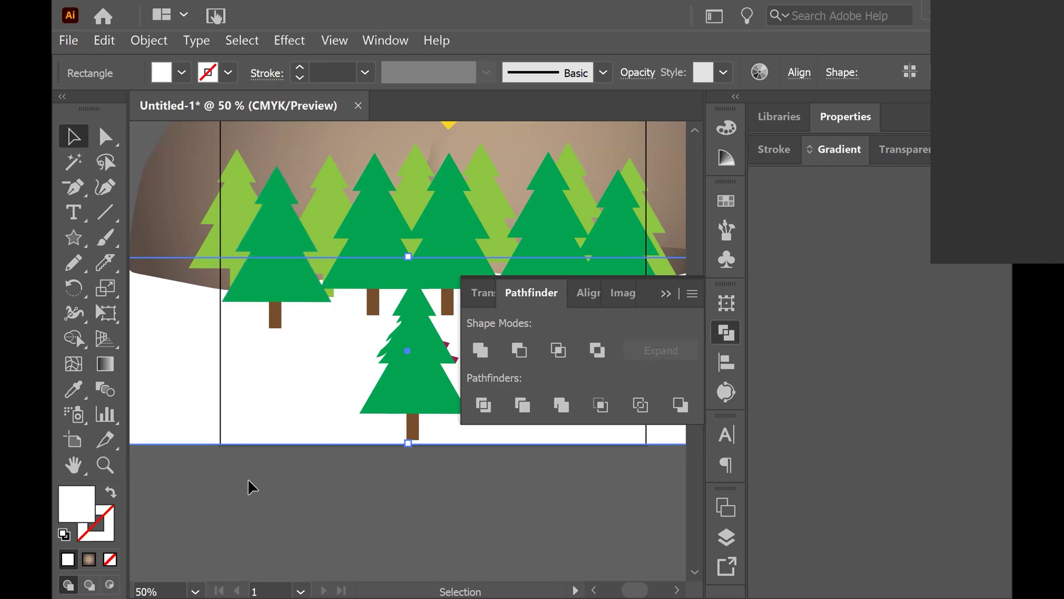
pyautogui.press('space')
pyautogui.moveTo(257, 463); pyautogui.dragTo(191, 476)
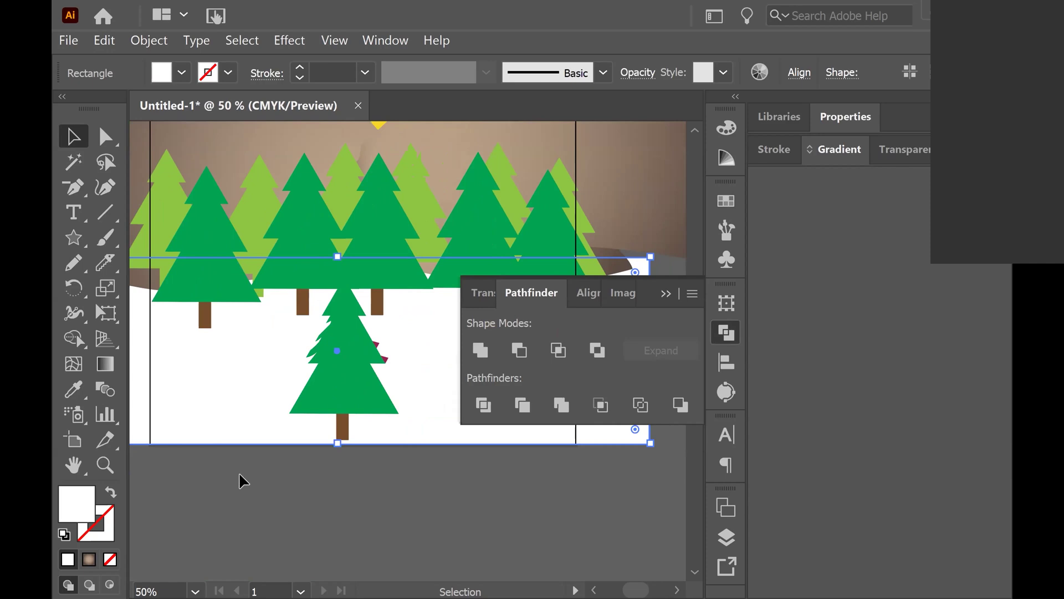
pyautogui.press('space')
pyautogui.moveTo(311, 461); pyautogui.dragTo(344, 455)
pyautogui.click(370, 436)
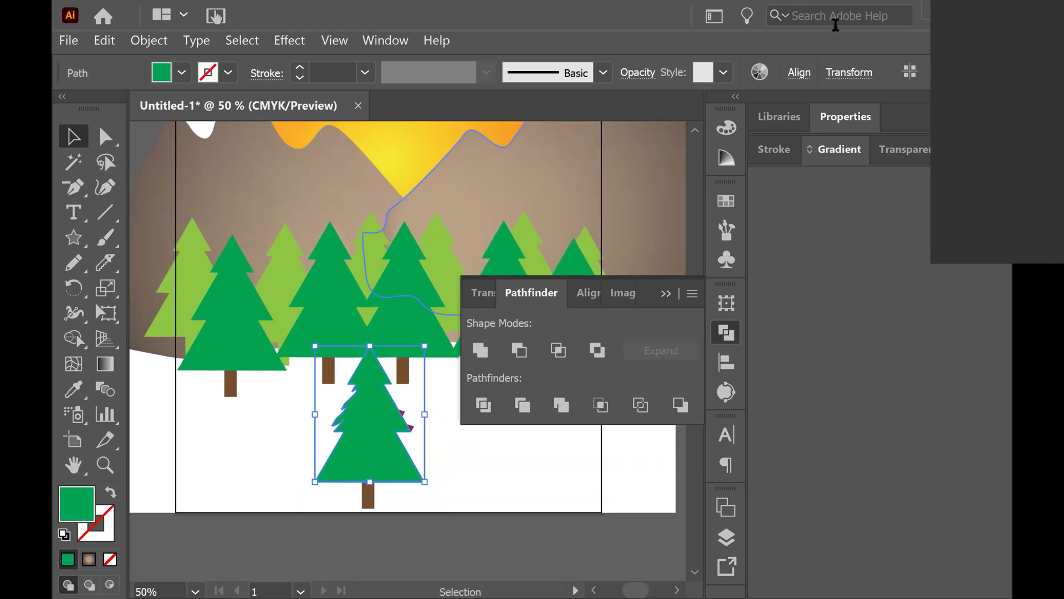
pyautogui.click(725, 191)
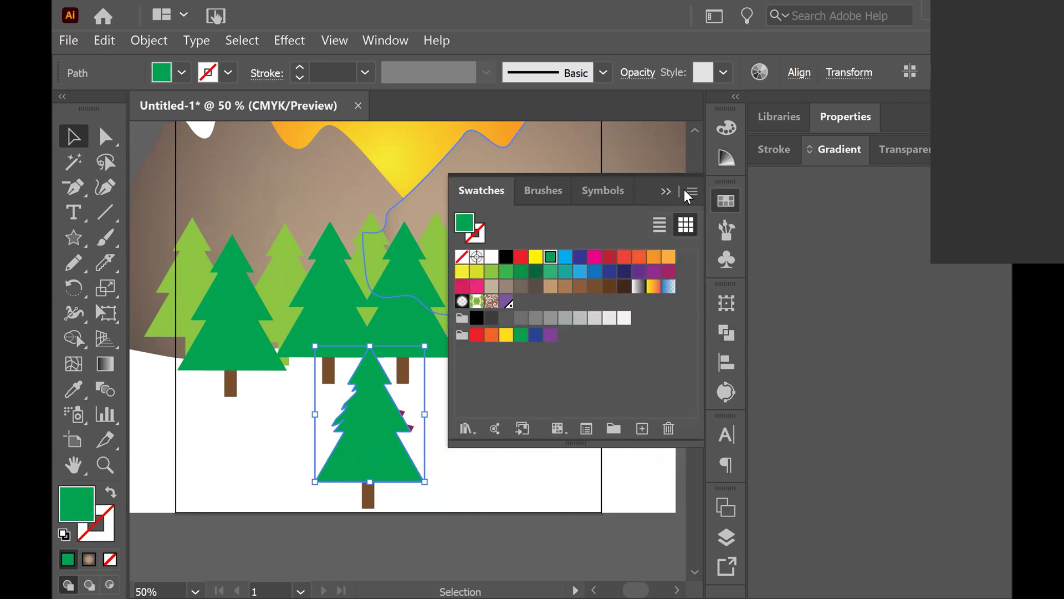
pyautogui.click(693, 191)
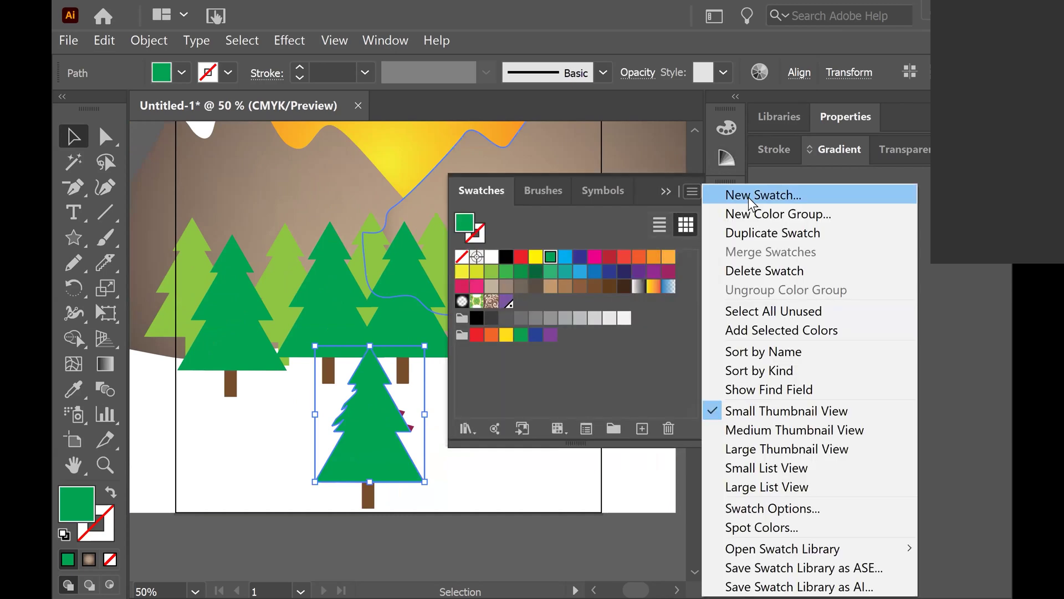
pyautogui.click(748, 197)
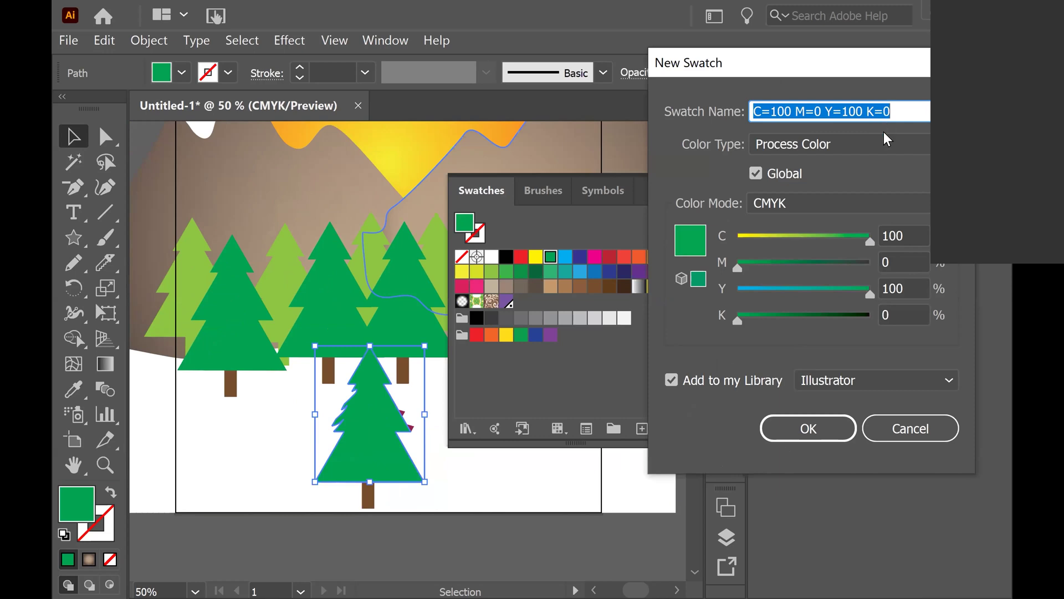
pyautogui.click(874, 143)
pyautogui.click(844, 191)
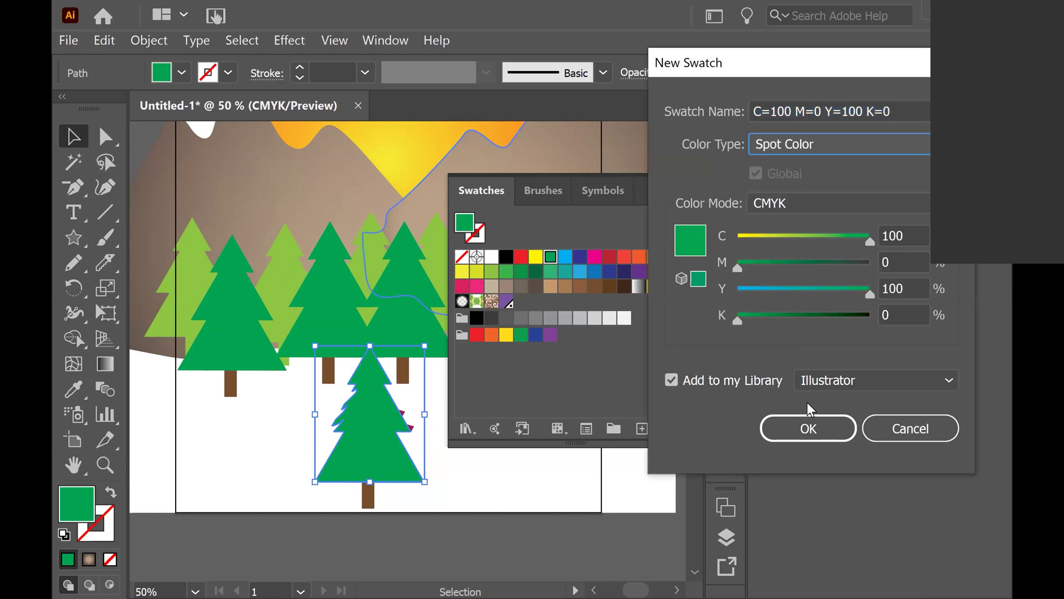
pyautogui.click(811, 427)
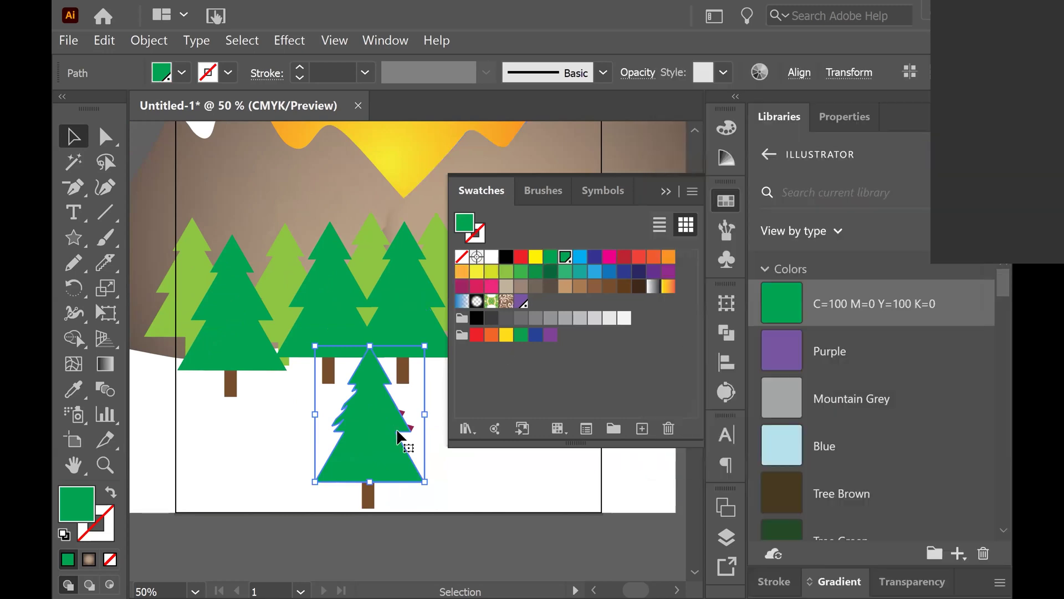
# Recolor the light green back row of trees with the new spot green swatch and show its tint ramp
pyautogui.click(370, 245)
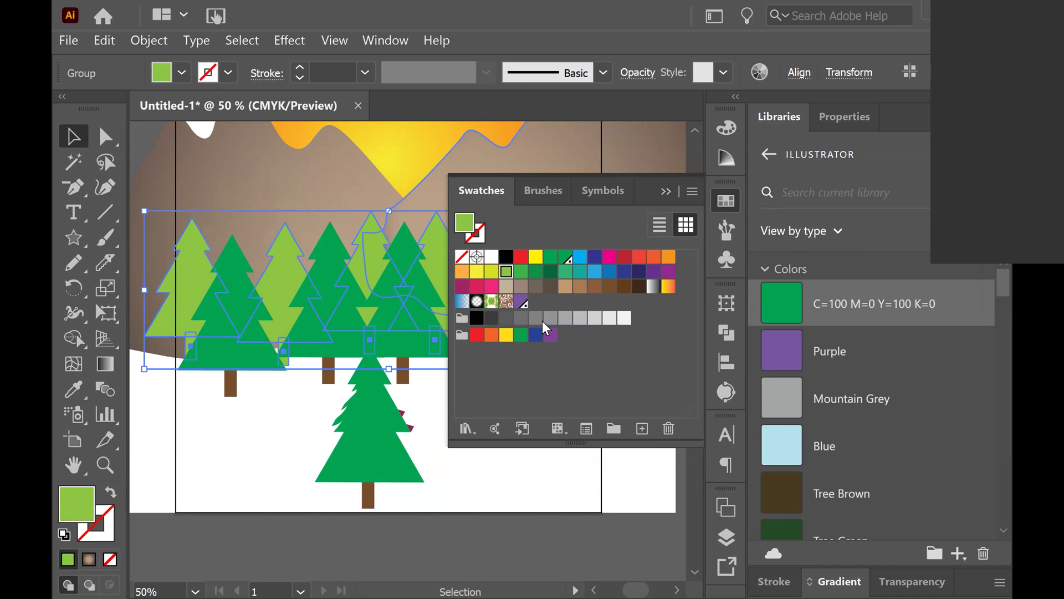
pyautogui.click(565, 257)
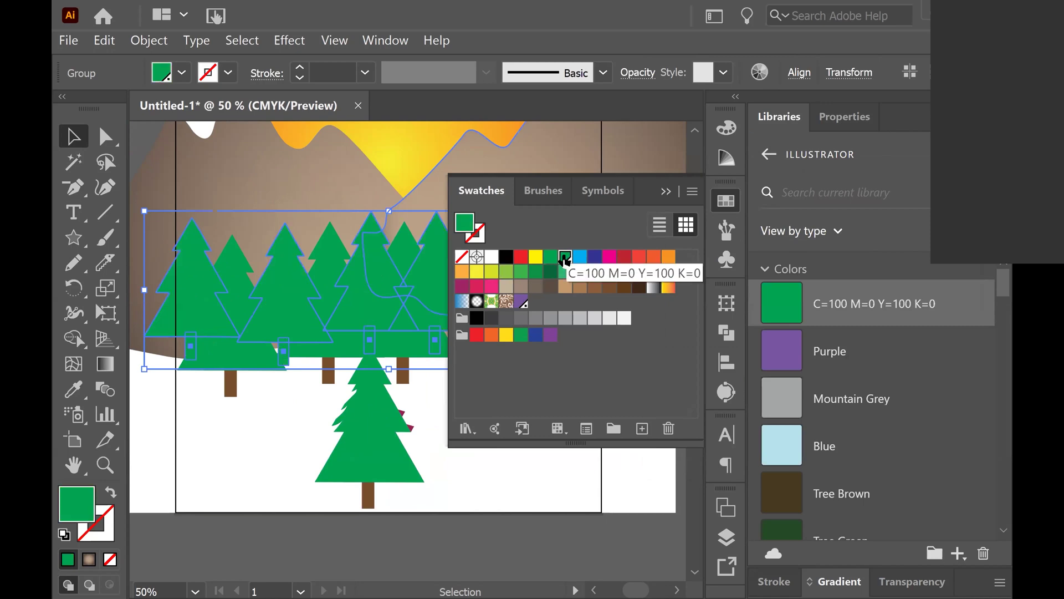
pyautogui.click(723, 164)
pyautogui.click(729, 129)
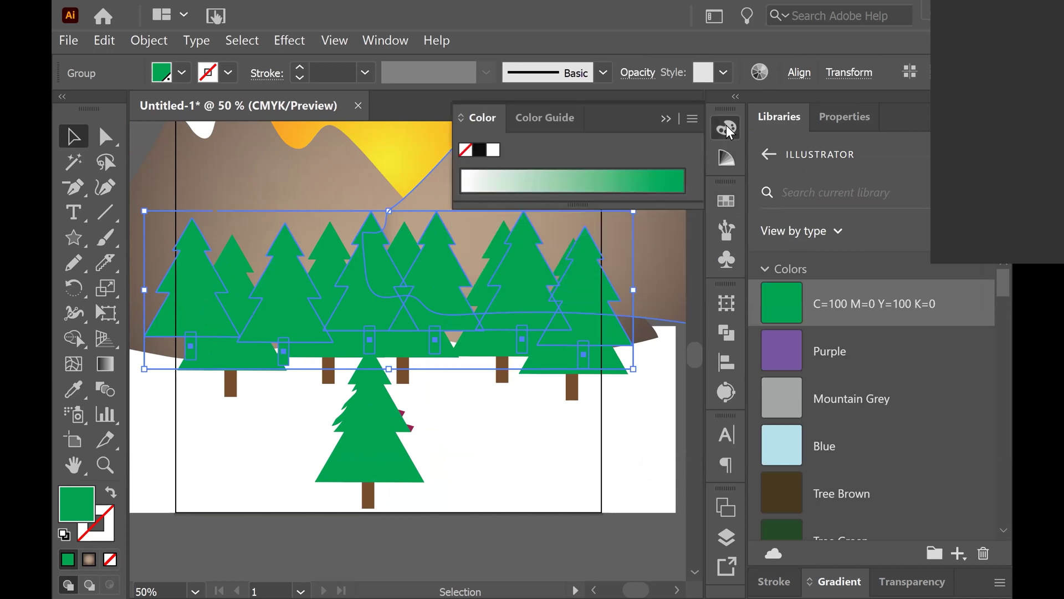
# Try several lighter and darker tints of the spot green on the back row, settling on a pale tint
pyautogui.click(585, 173)
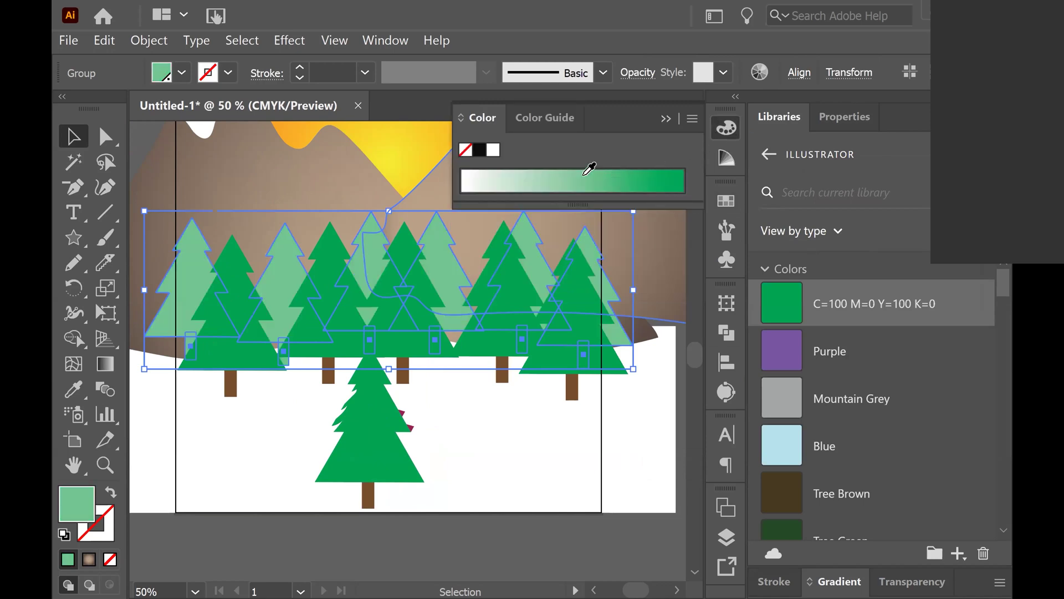
pyautogui.click(625, 173)
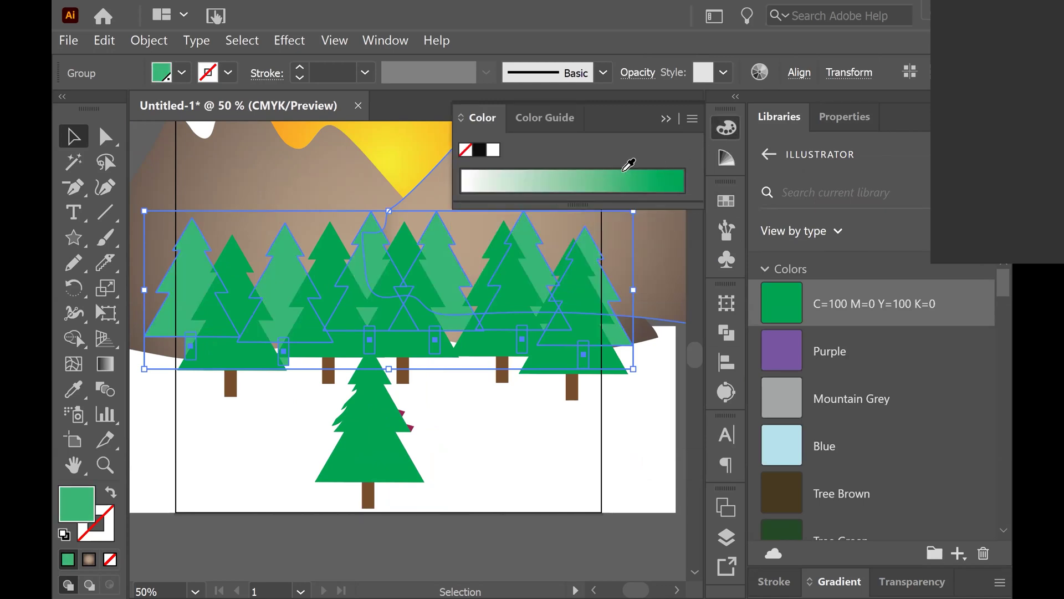
pyautogui.click(573, 173)
pyautogui.click(526, 178)
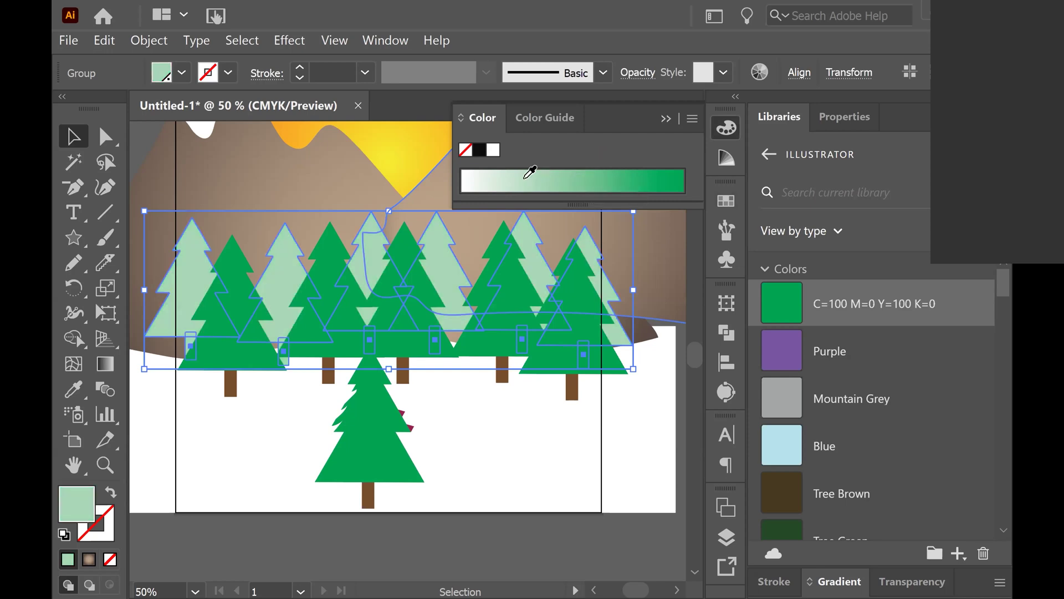
pyautogui.click(500, 177)
pyautogui.click(555, 174)
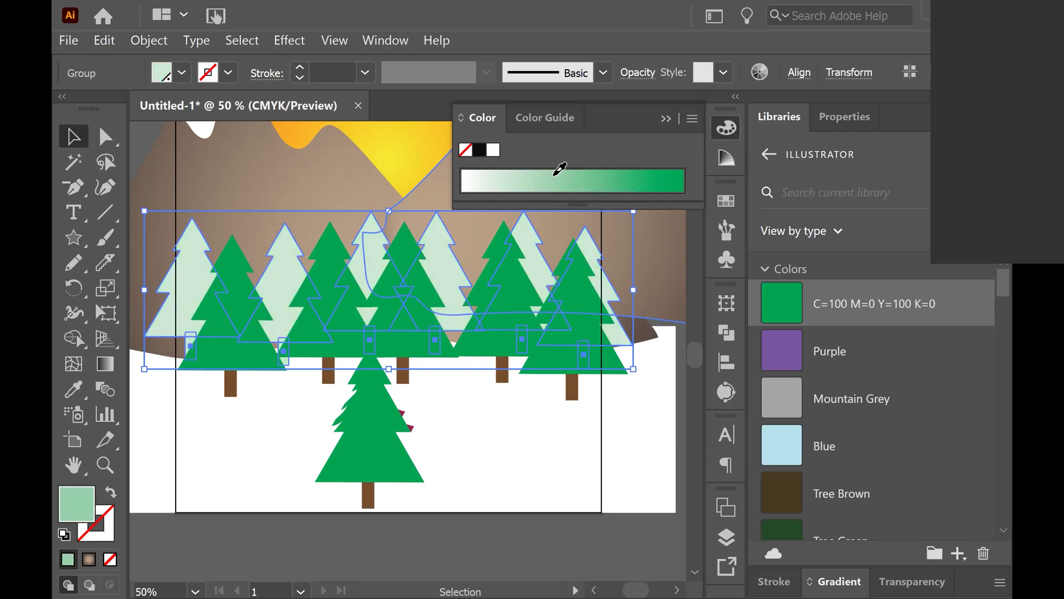
pyautogui.click(594, 166)
pyautogui.click(553, 172)
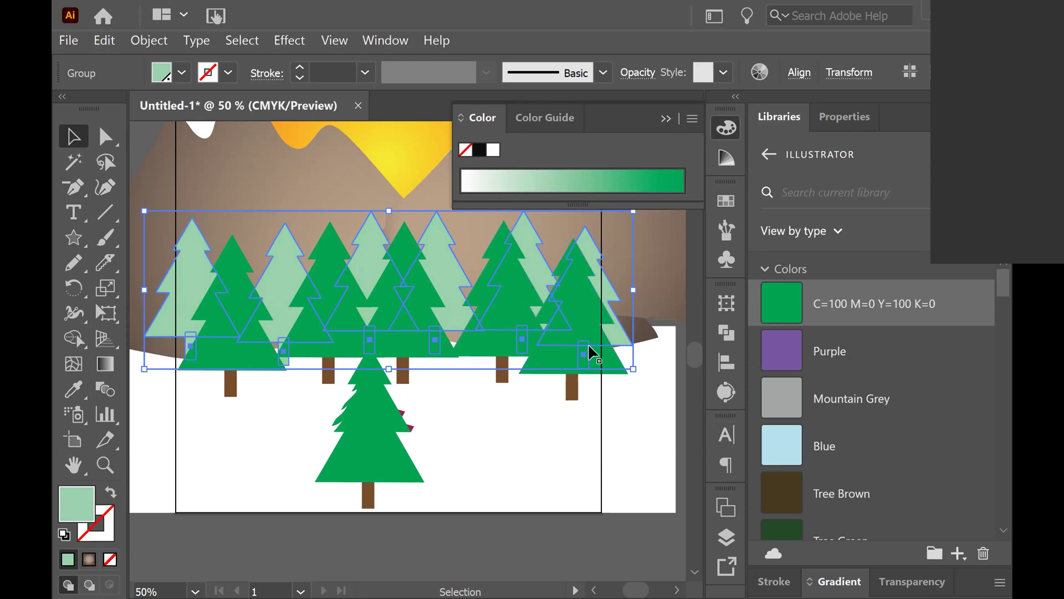
# Try filling the white foreground rectangle with the spot green swatch, and undo the fill
pyautogui.click(632, 396)
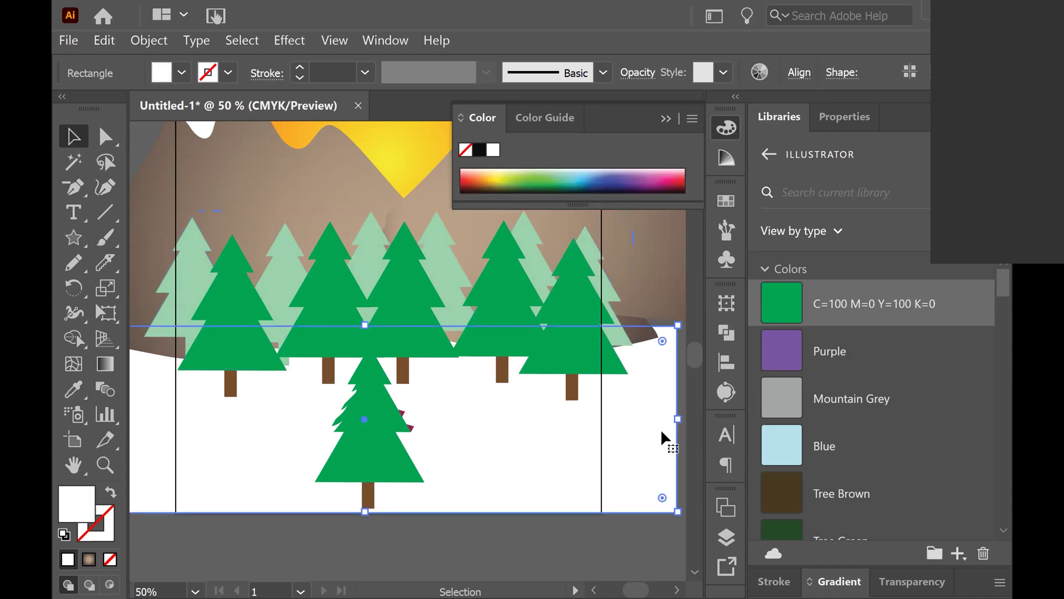
pyautogui.press('a')
pyautogui.hotkey('ctrl', '-')
pyautogui.press('v')
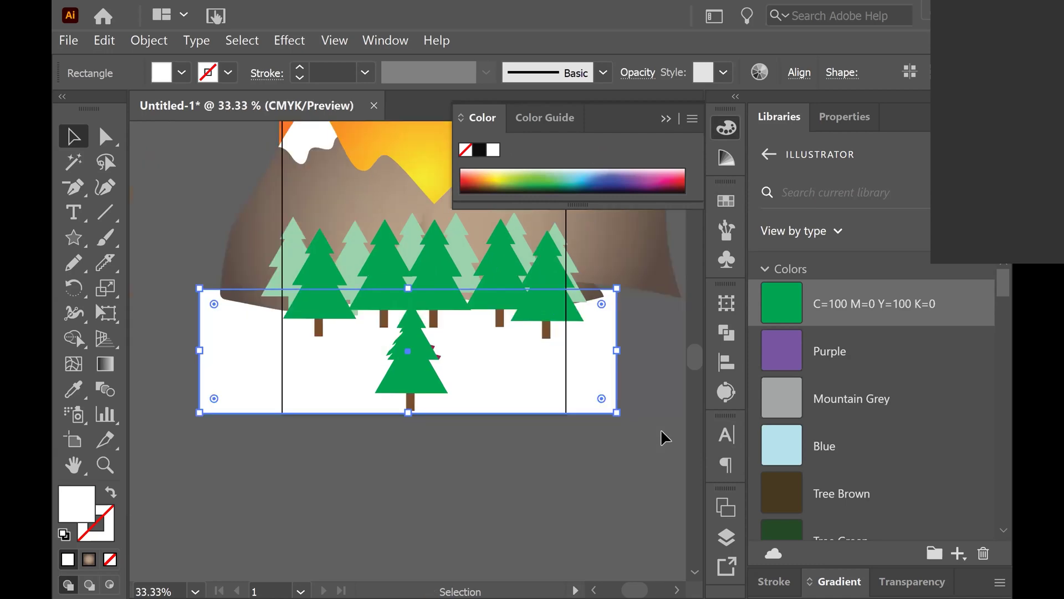
pyautogui.click(727, 150)
pyautogui.click(727, 127)
pyautogui.click(727, 201)
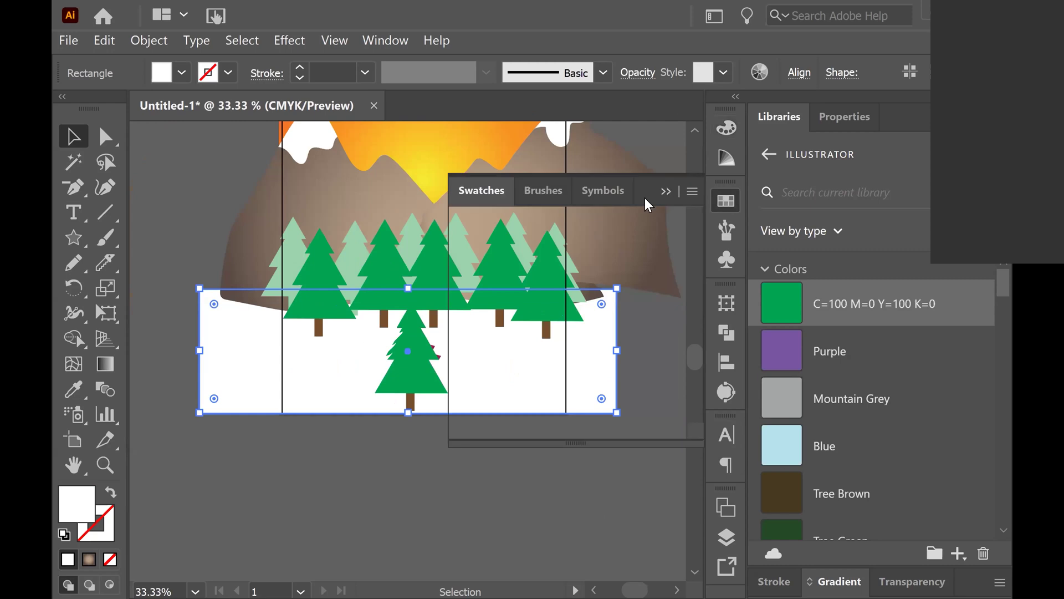
pyautogui.click(564, 262)
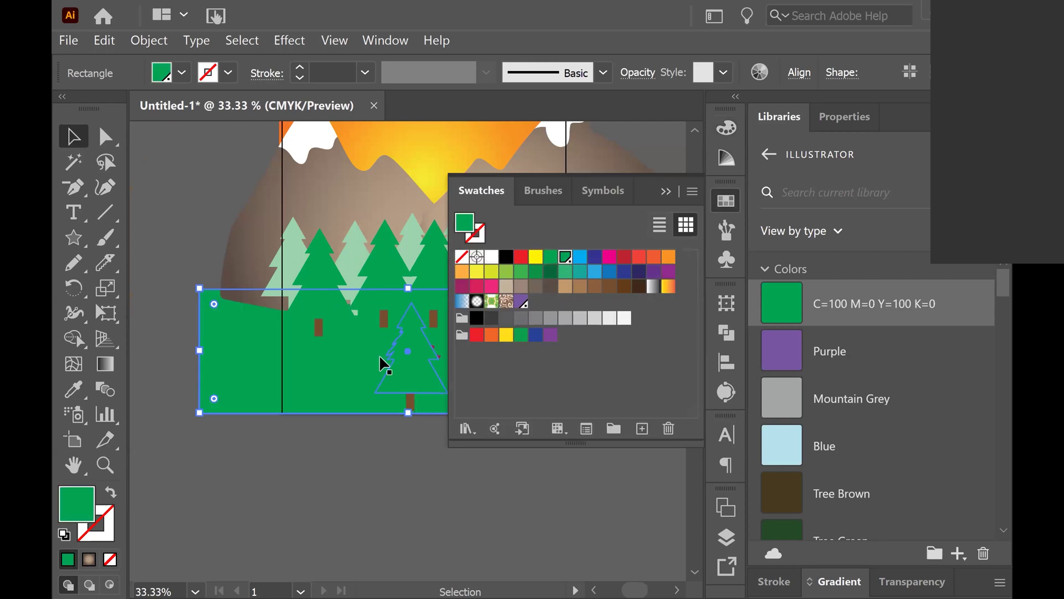
pyautogui.click(373, 466)
pyautogui.hotkey('ctrl', 'z')
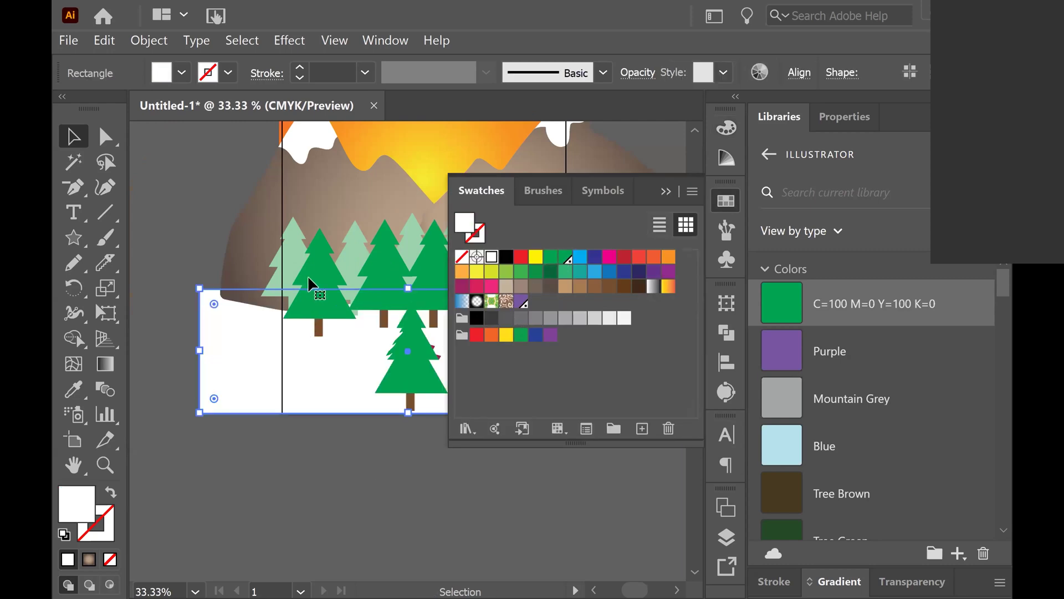
# Reapply the spot green swatch to the back row of trees and give it a medium tint
pyautogui.click(289, 255)
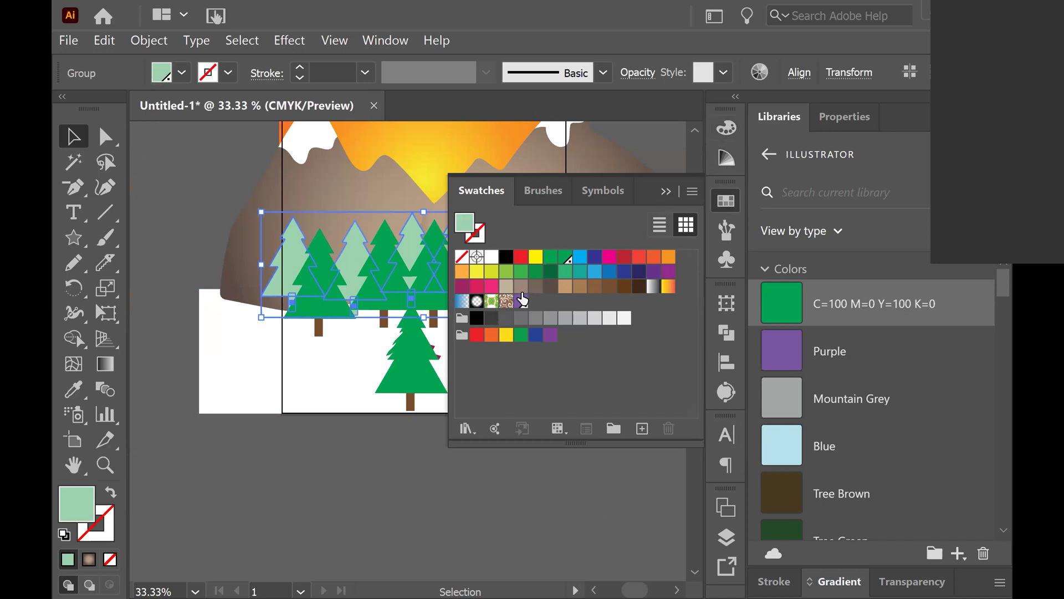
pyautogui.click(565, 257)
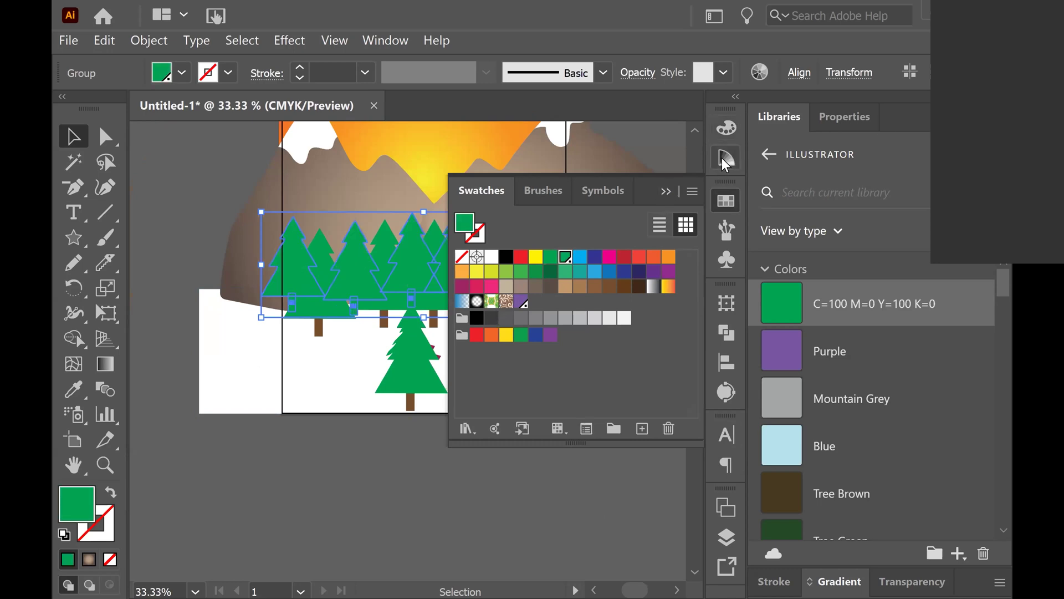
pyautogui.click(727, 128)
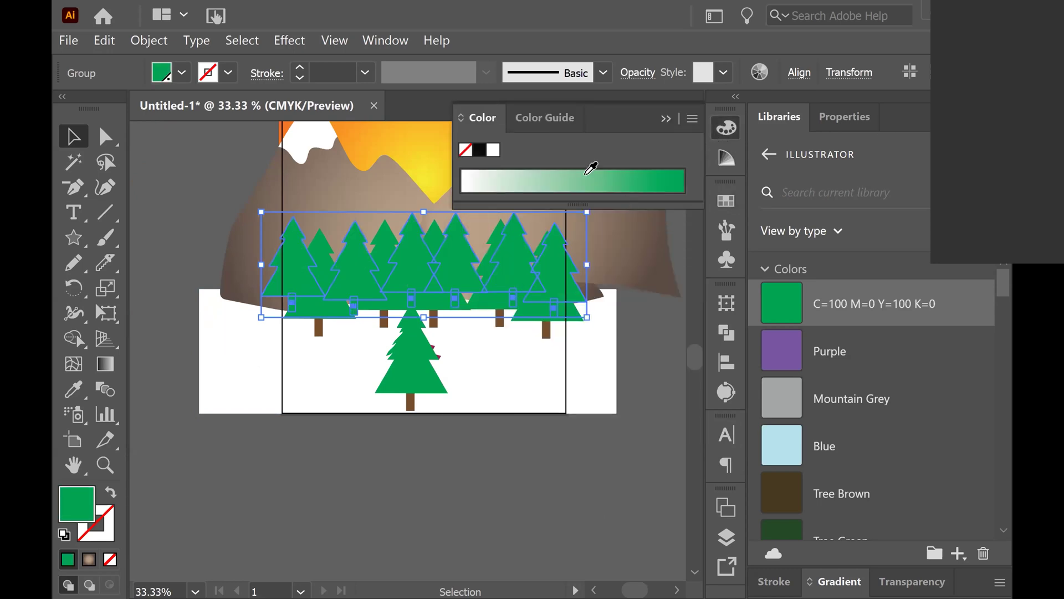
pyautogui.click(577, 168)
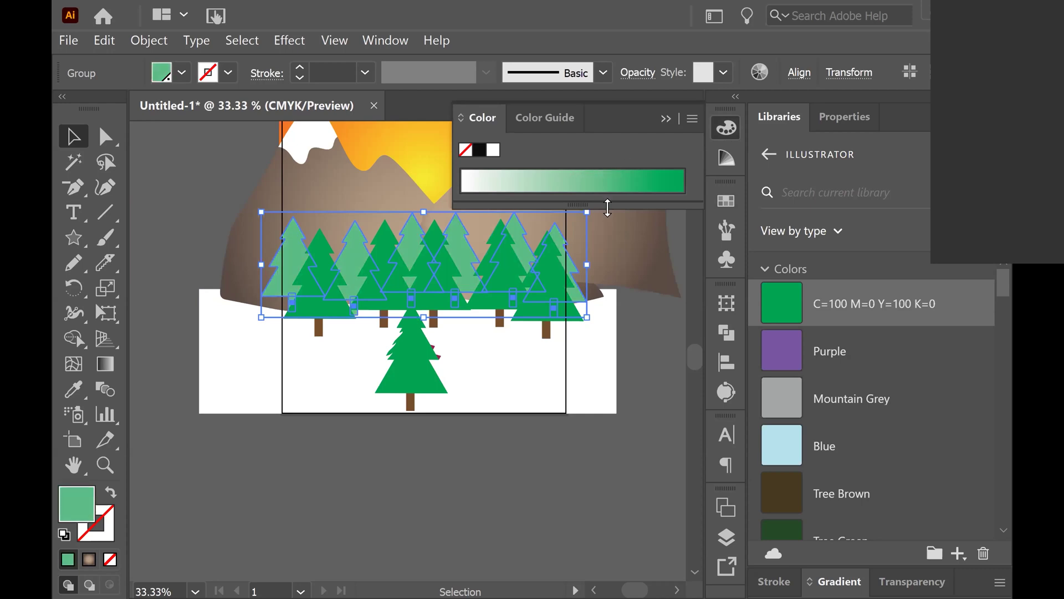
pyautogui.click(637, 351)
# Lock the white foreground rectangle at the bottom of Layer 1 to keep it out of selections around the foreground tree
pyautogui.moveTo(414, 371)
pyautogui.mouseDown()
pyautogui.moveTo(351, 369)
pyautogui.moveTo(402, 368)
pyautogui.mouseUp()
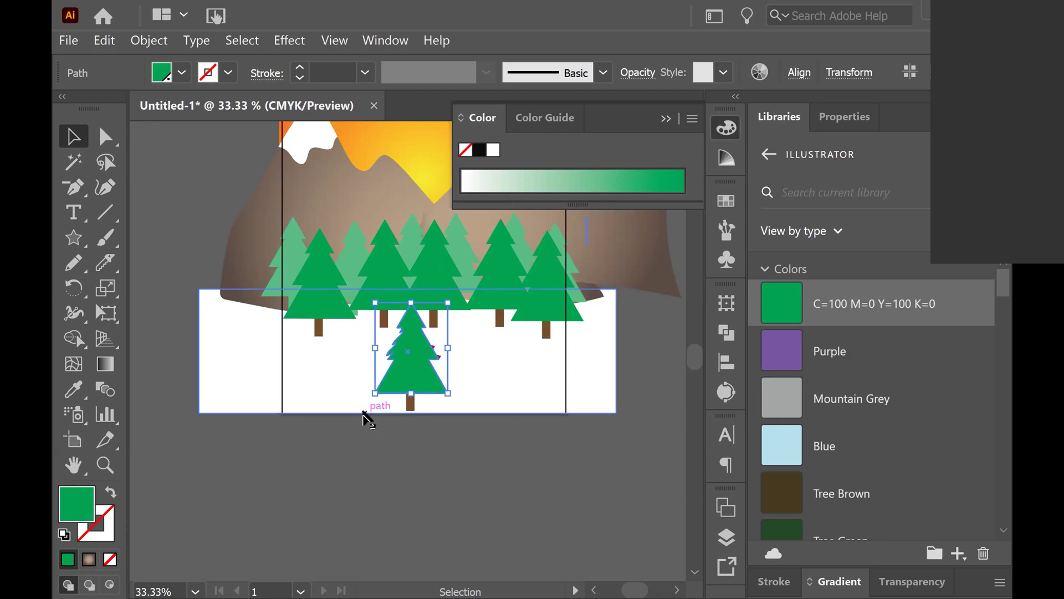
pyautogui.moveTo(340, 448); pyautogui.dragTo(492, 392)
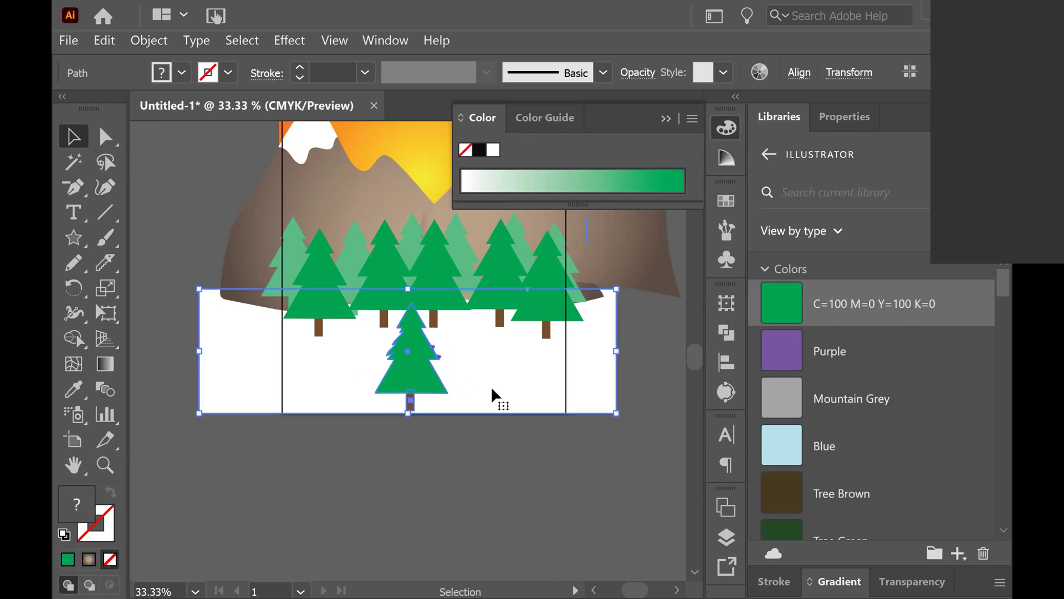
pyautogui.click(643, 374)
pyautogui.click(582, 383)
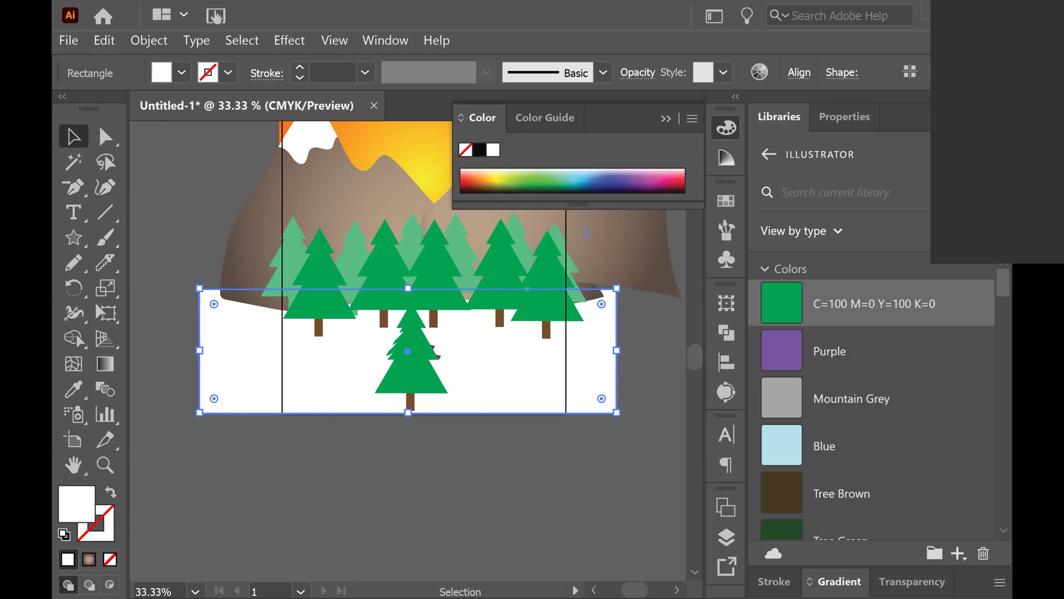
pyautogui.press('F7')
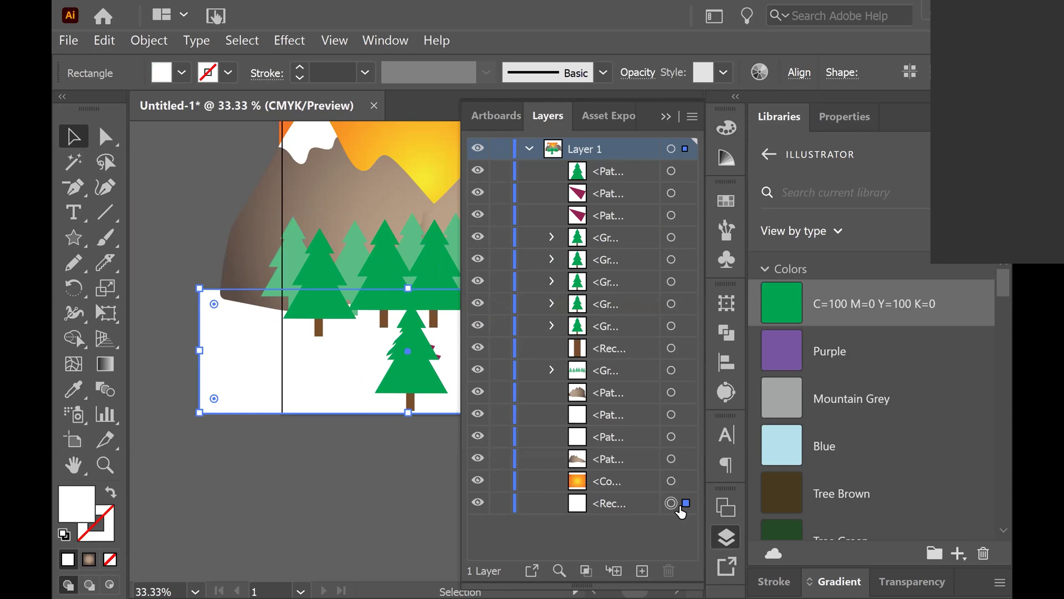
pyautogui.click(498, 504)
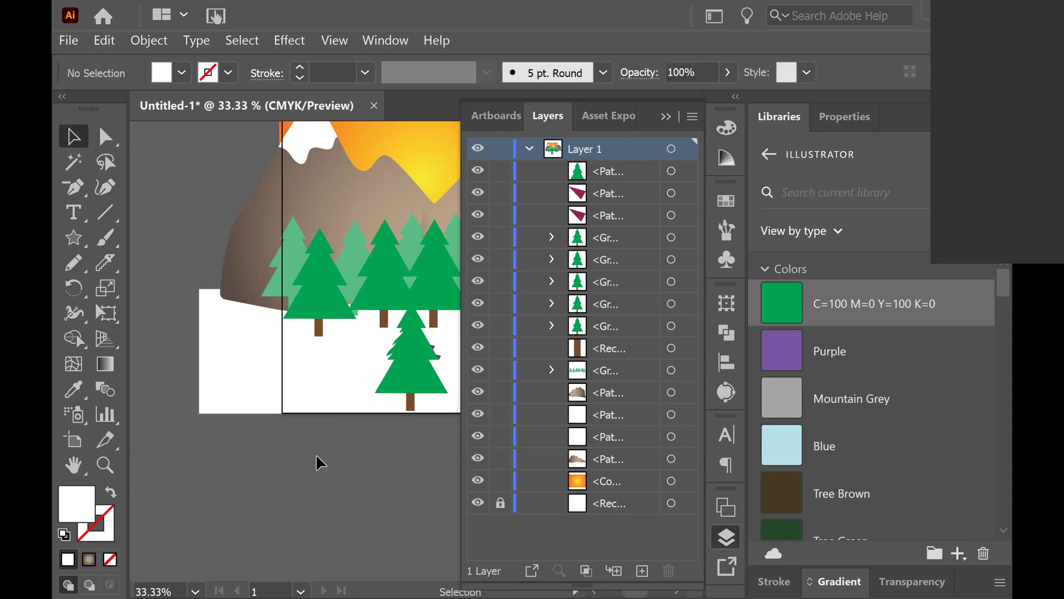
# Delete the foreground tree together with its trunk and both maroon wedges
pyautogui.moveTo(342, 432); pyautogui.dragTo(452, 338)
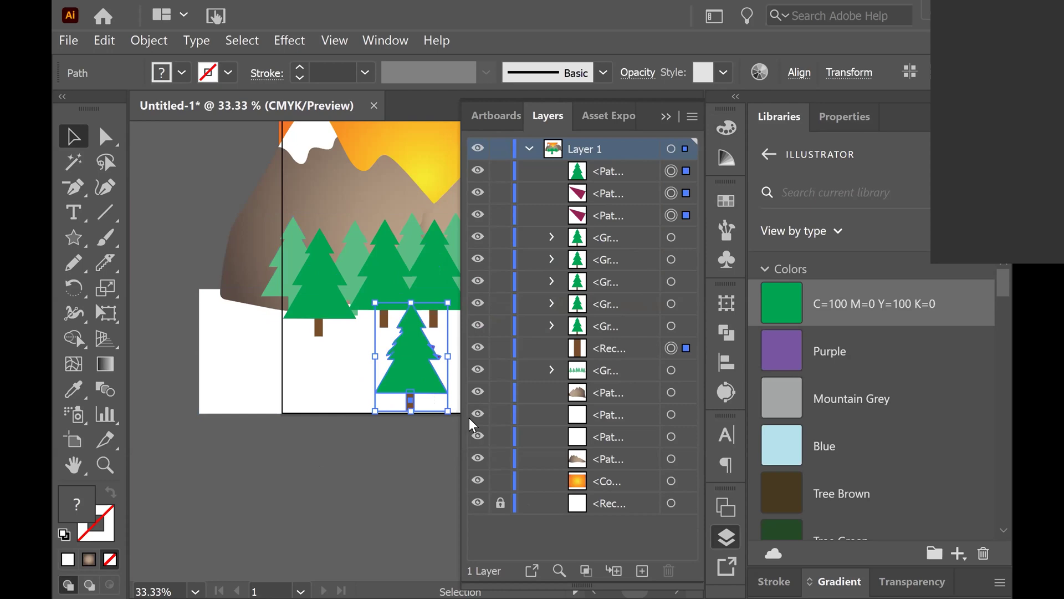
pyautogui.press('Delete')
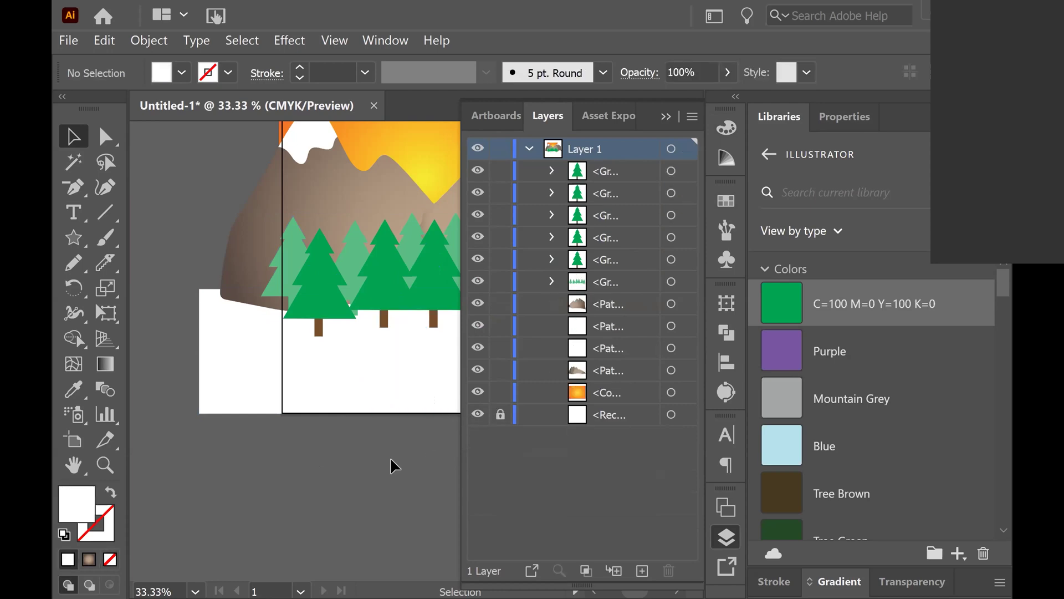
pyautogui.hscroll(5, 388, 461)
pyautogui.scroll(2, 388, 460)
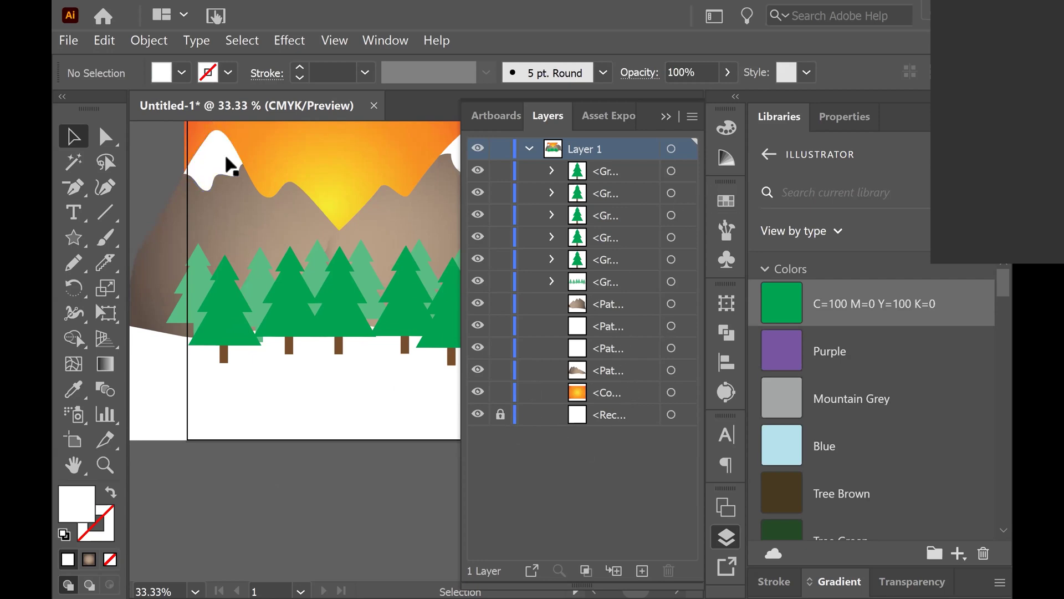
# Collapse the contents of Layer 1 in the layer list, locking and unlocking the whole layer
pyautogui.click(501, 149)
pyautogui.click(530, 147)
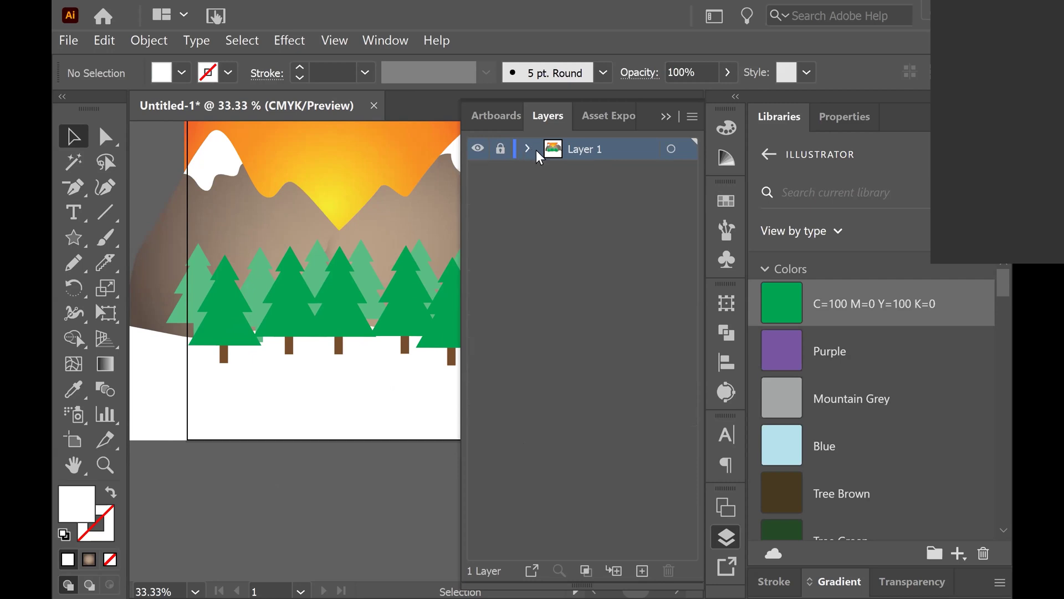
pyautogui.click(500, 157)
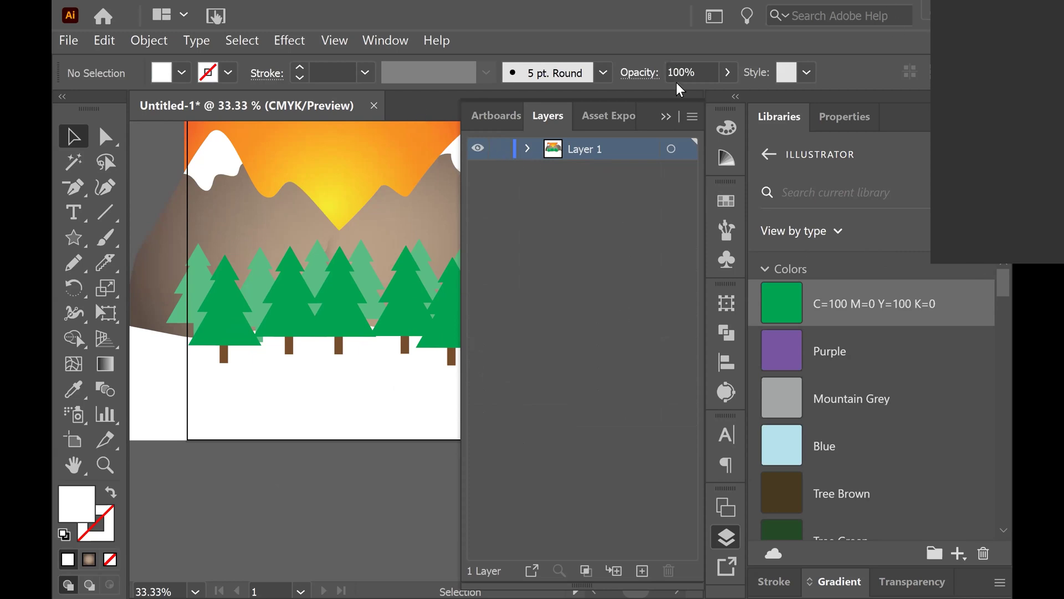